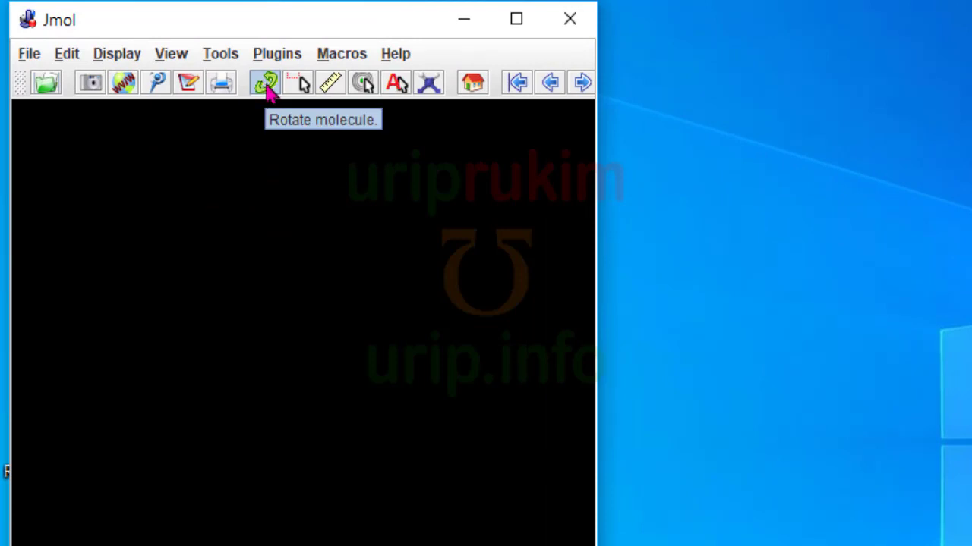
Change the background color of the empty molecule display to white
right_click(85, 127)
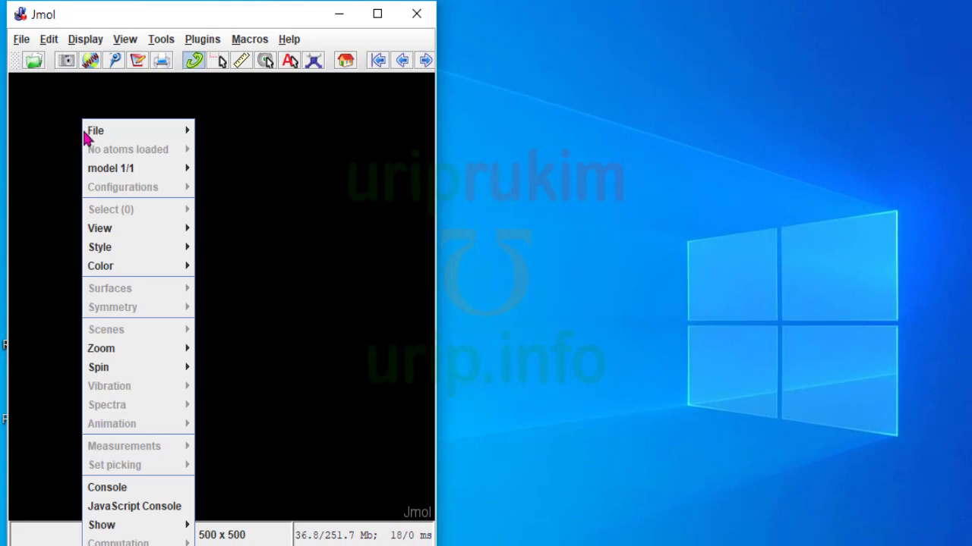
mouse_move(102, 267)
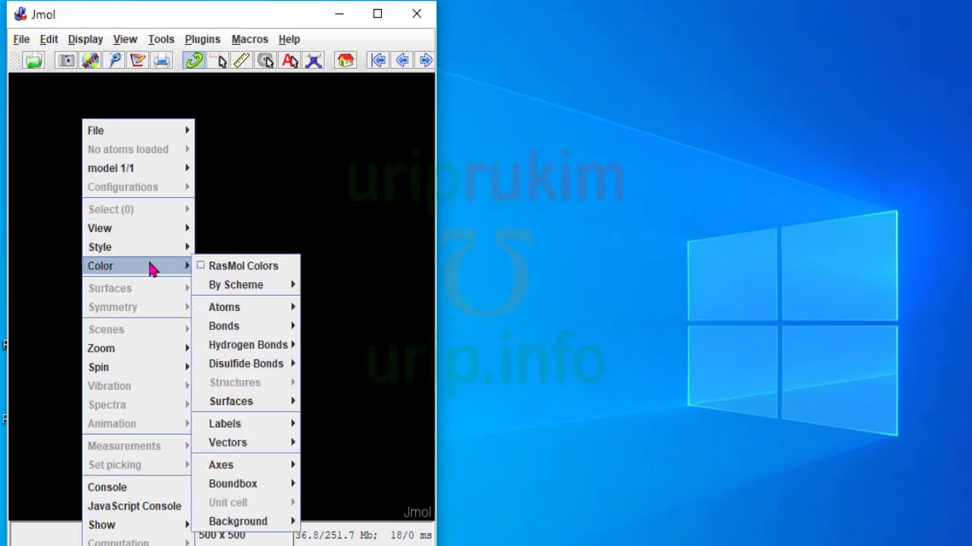
mouse_move(251, 525)
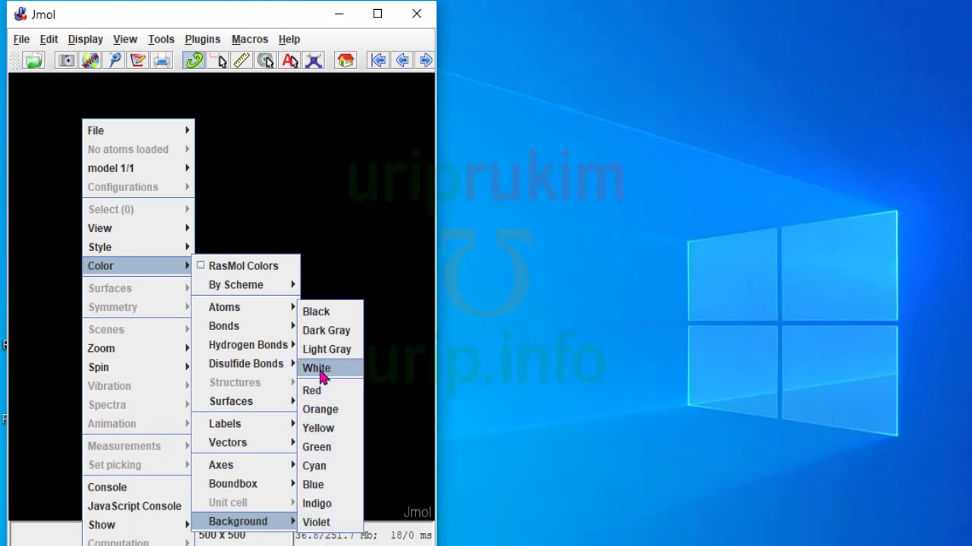
click(317, 370)
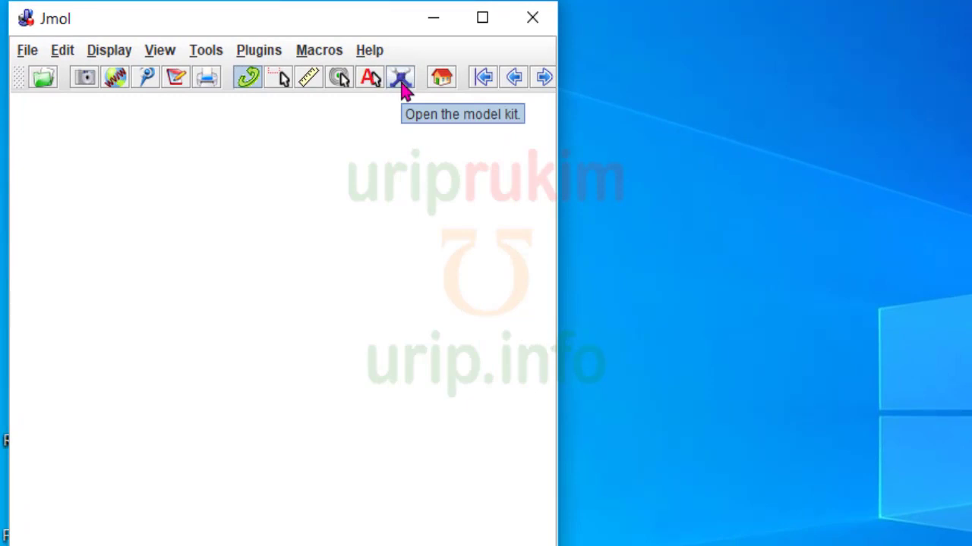
Start the model kit and replace the central carbon atom of the default molecule with nitrogen (N)
click(402, 78)
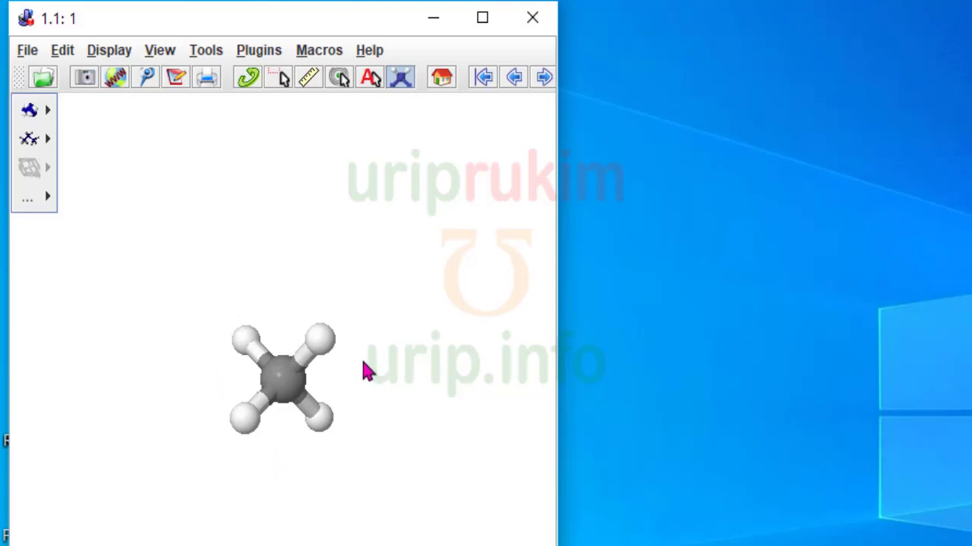
scroll(365, 347, up, 5)
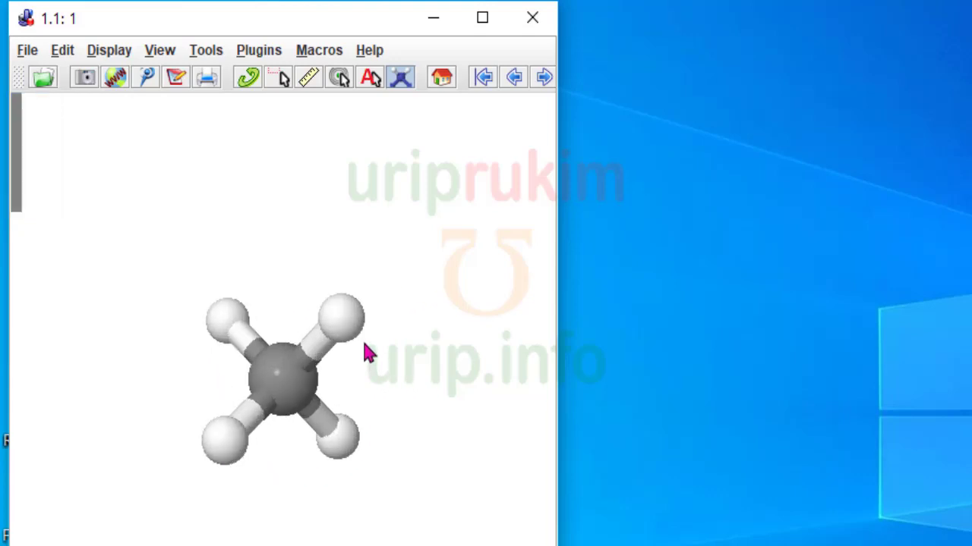
scroll(368, 353, up, 2)
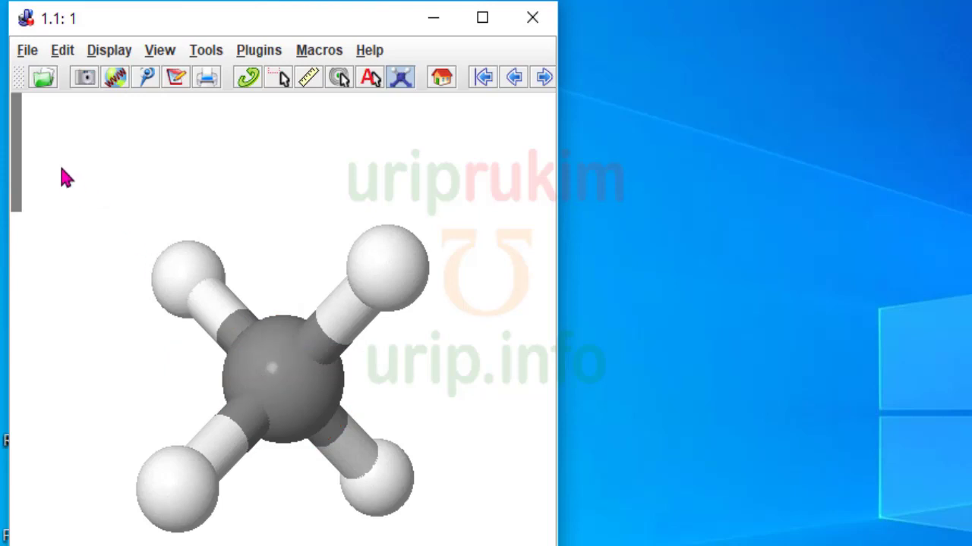
right_click(17, 108)
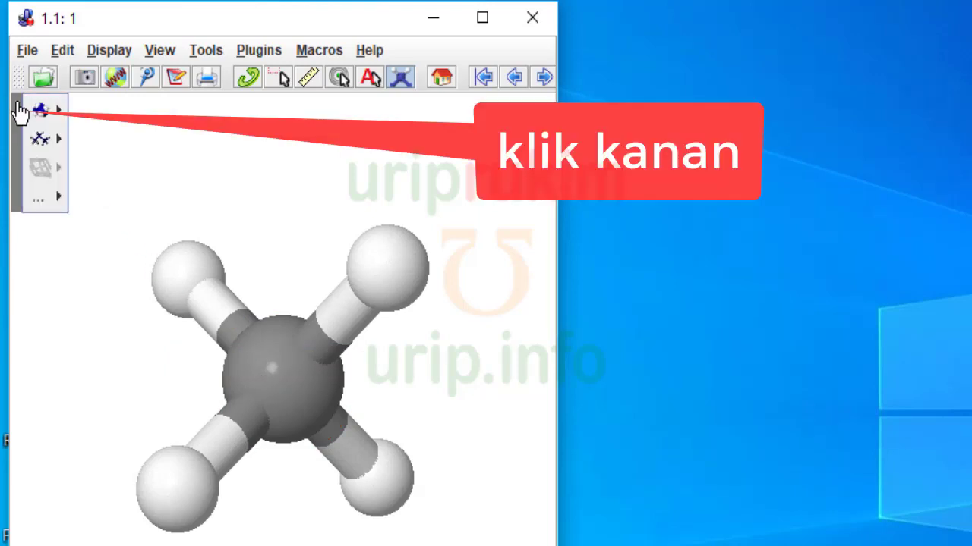
mouse_move(41, 111)
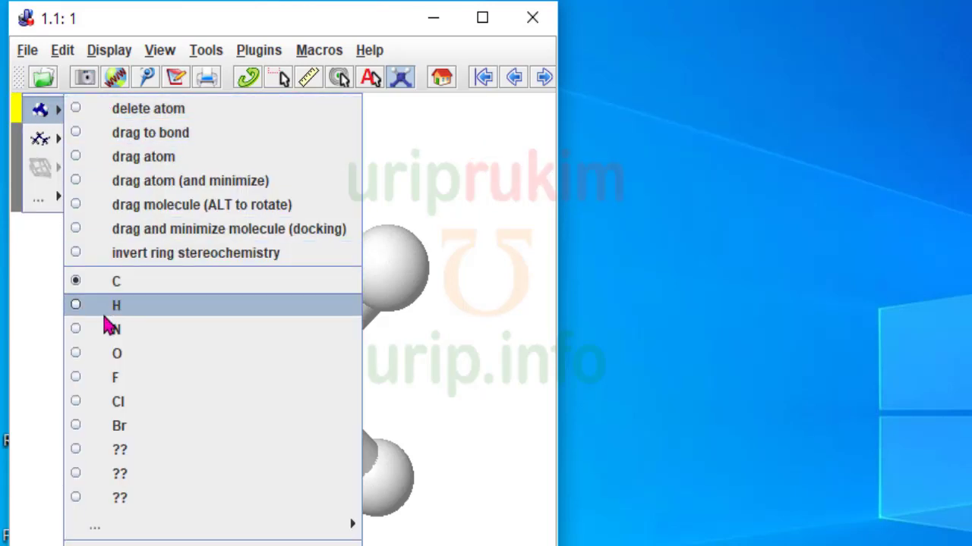
click(79, 332)
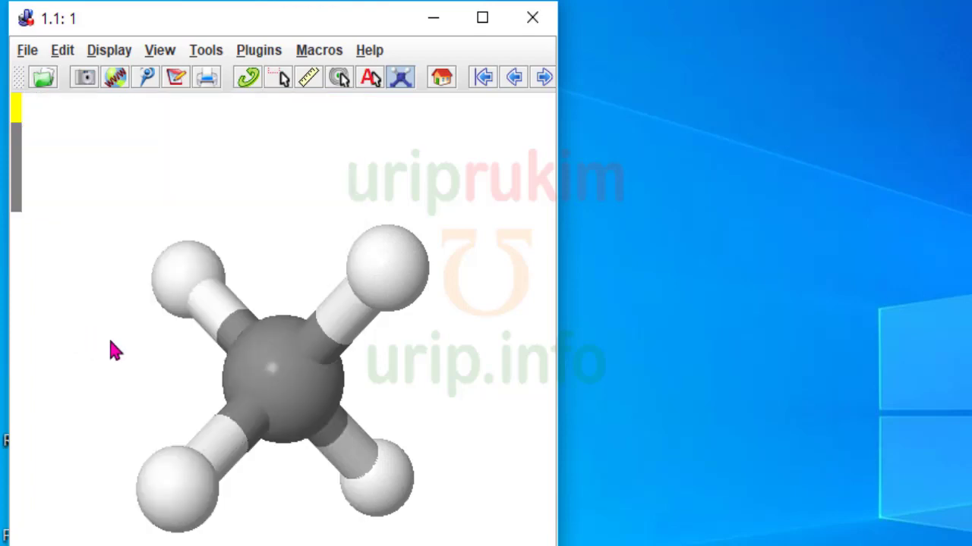
click(289, 391)
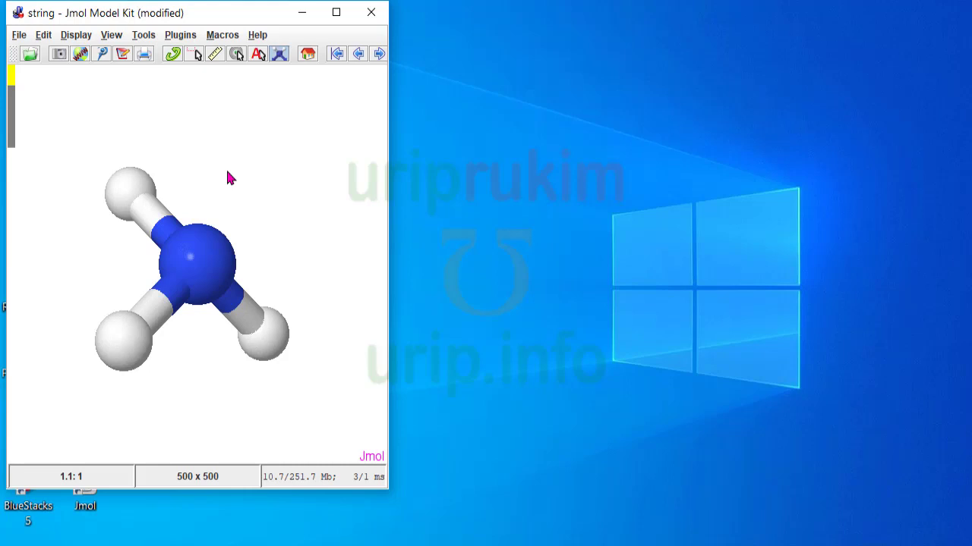
drag(223, 175, 228, 199)
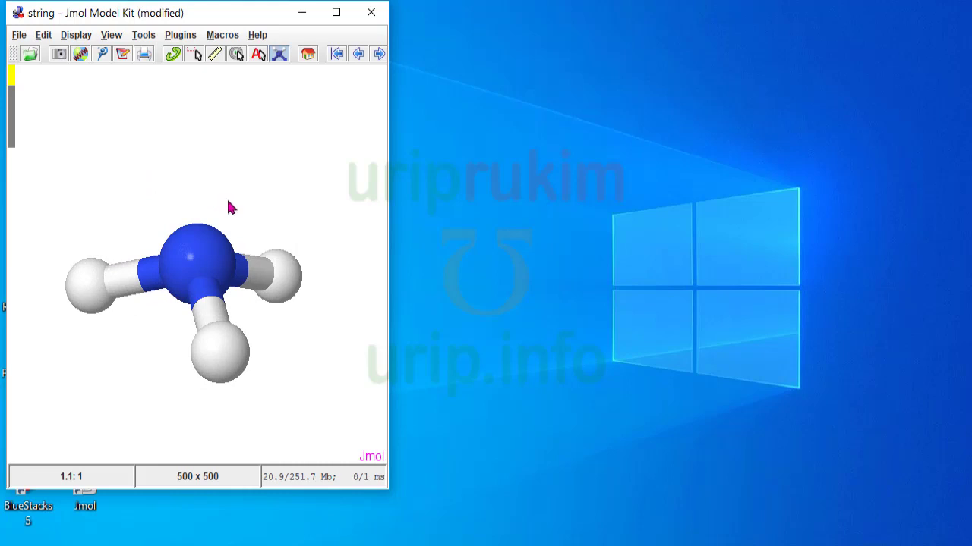
scroll(226, 202, up, 2)
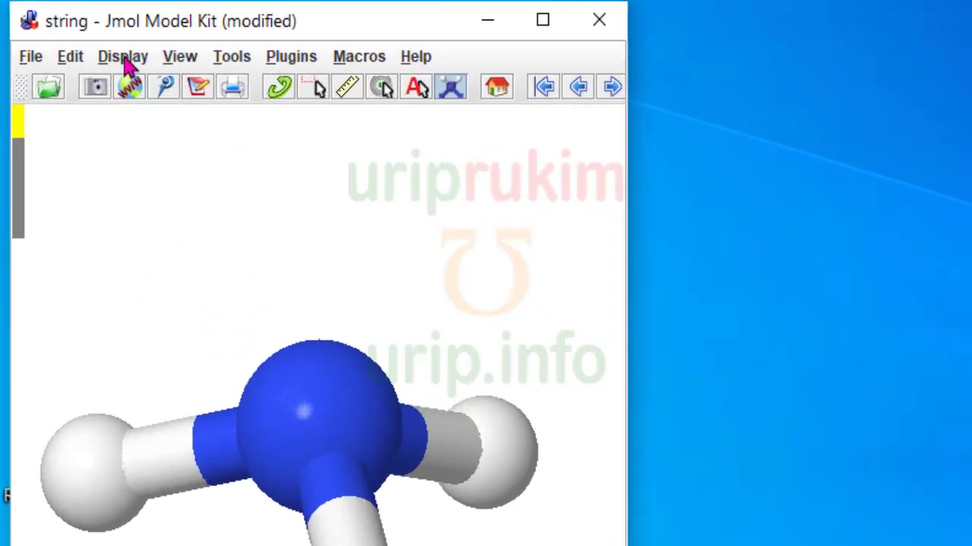
click(124, 58)
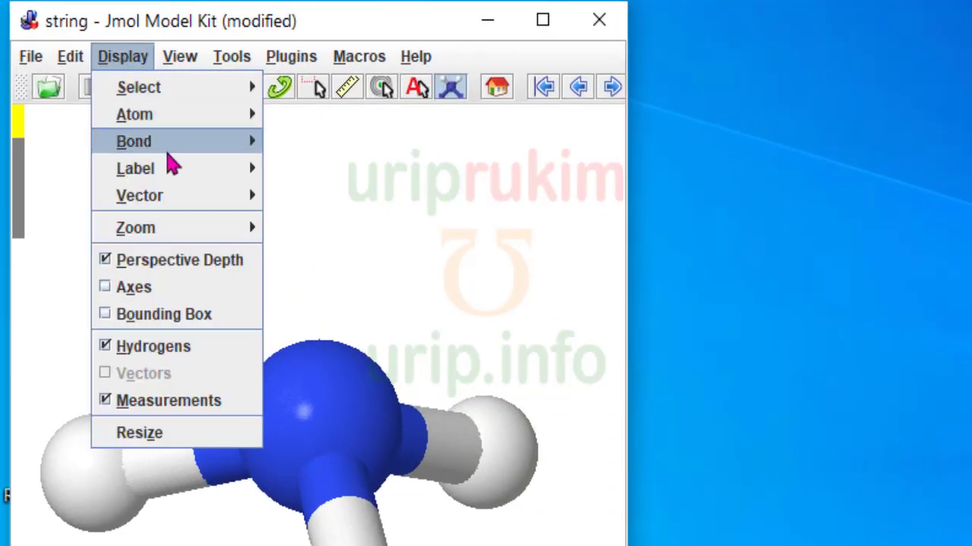
mouse_move(173, 173)
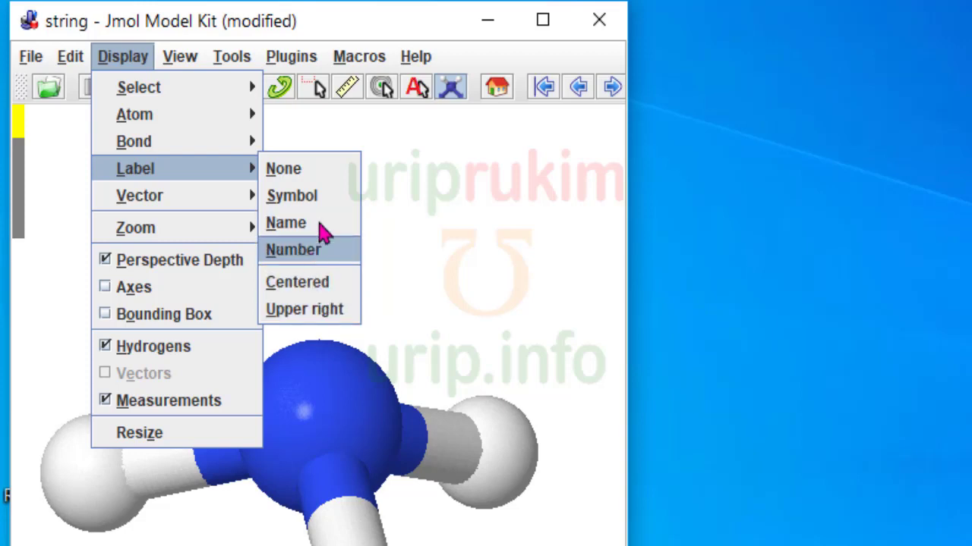
click(403, 165)
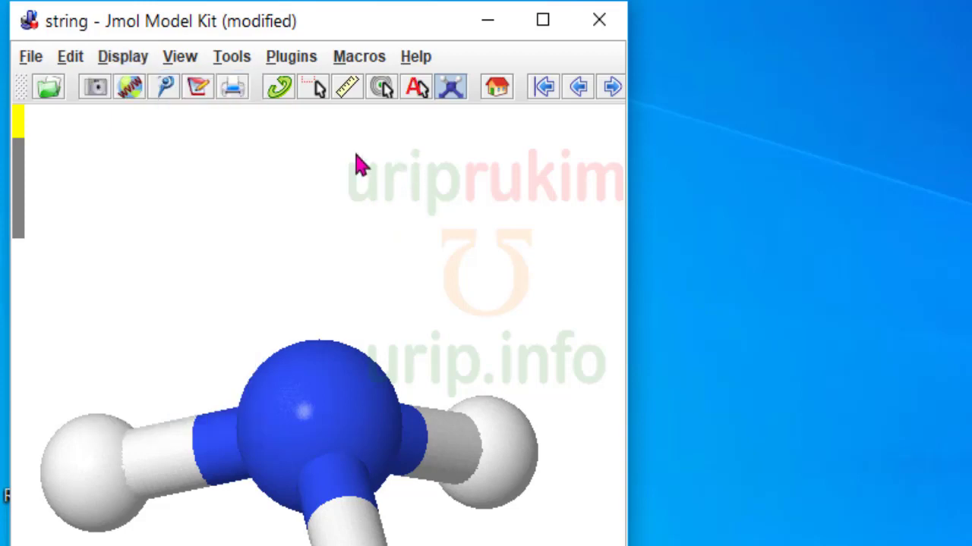
Open the script console beside the molecule window and label the atoms with the command "label %a"
click(30, 60)
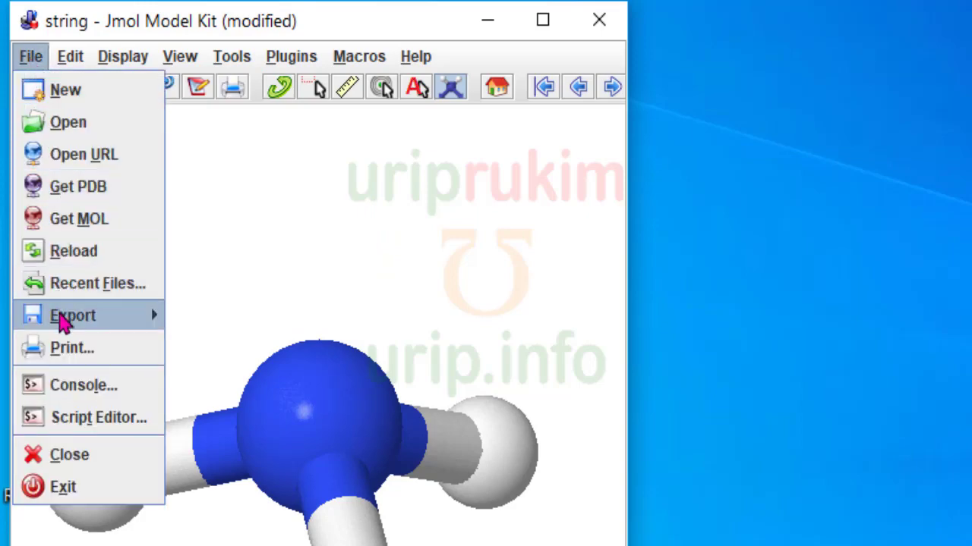
click(65, 388)
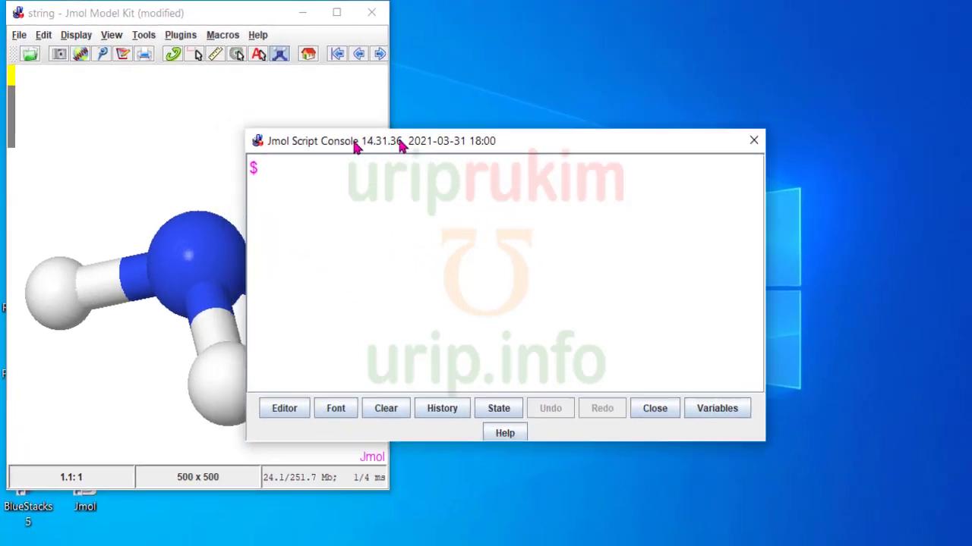
drag(355, 147, 506, 134)
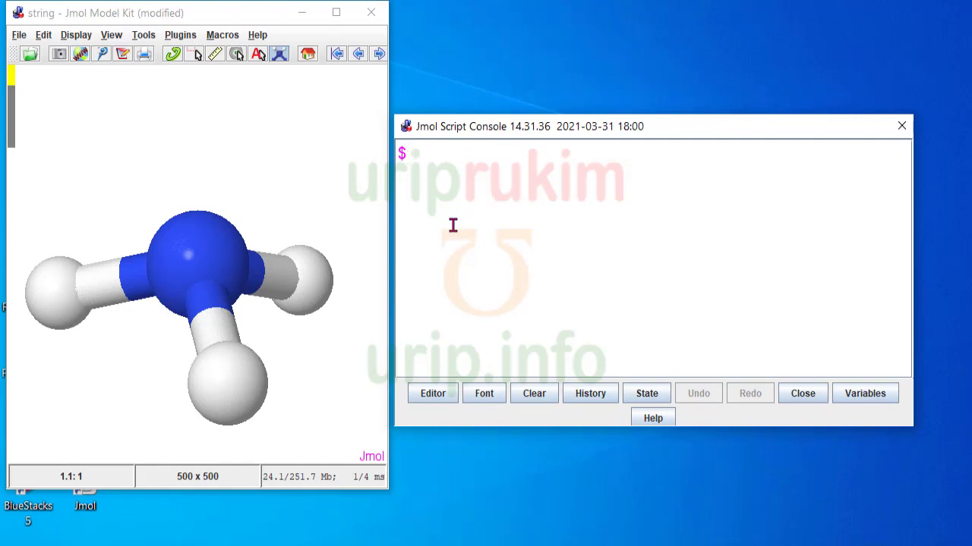
text(label %a)
key(Return)
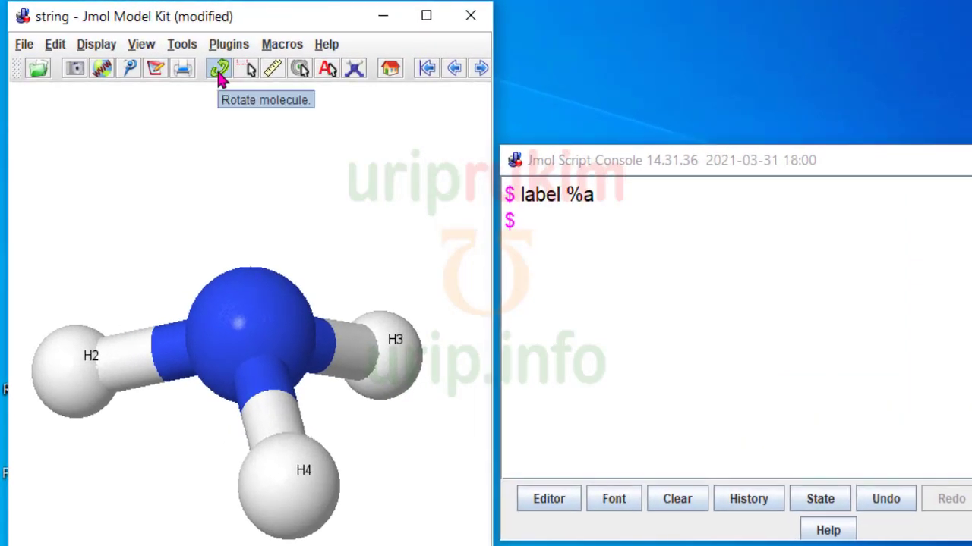
Switch to molecule rotation mode and color the atom labels red
right_click(103, 140)
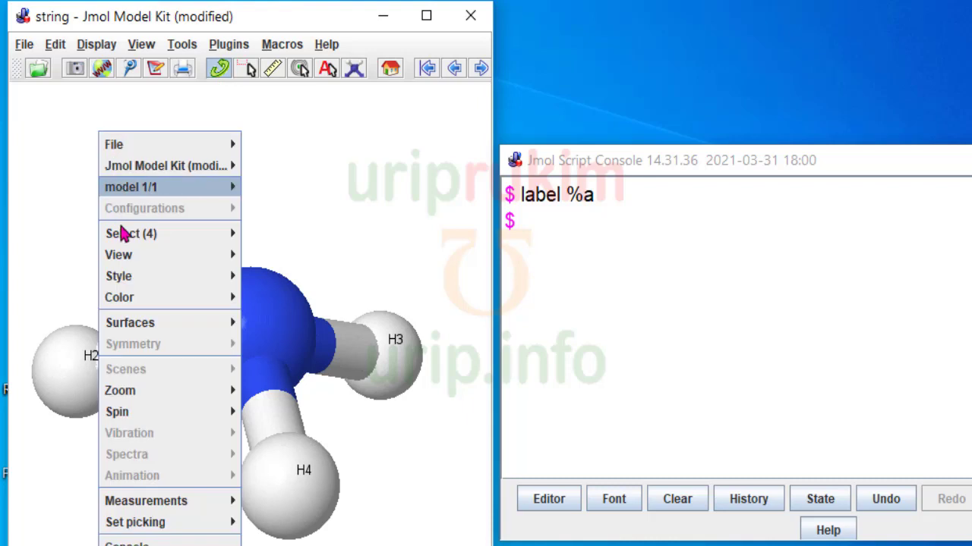
mouse_move(128, 297)
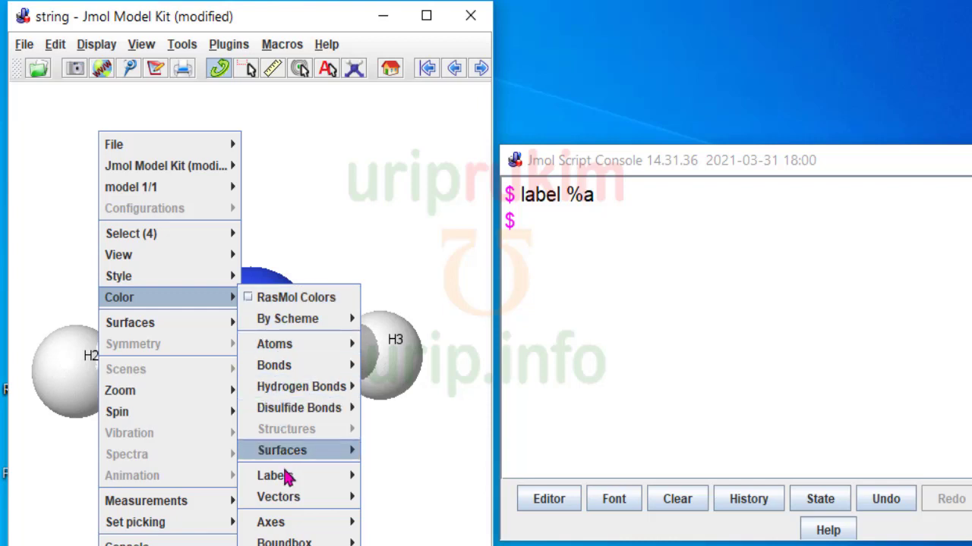
mouse_move(292, 486)
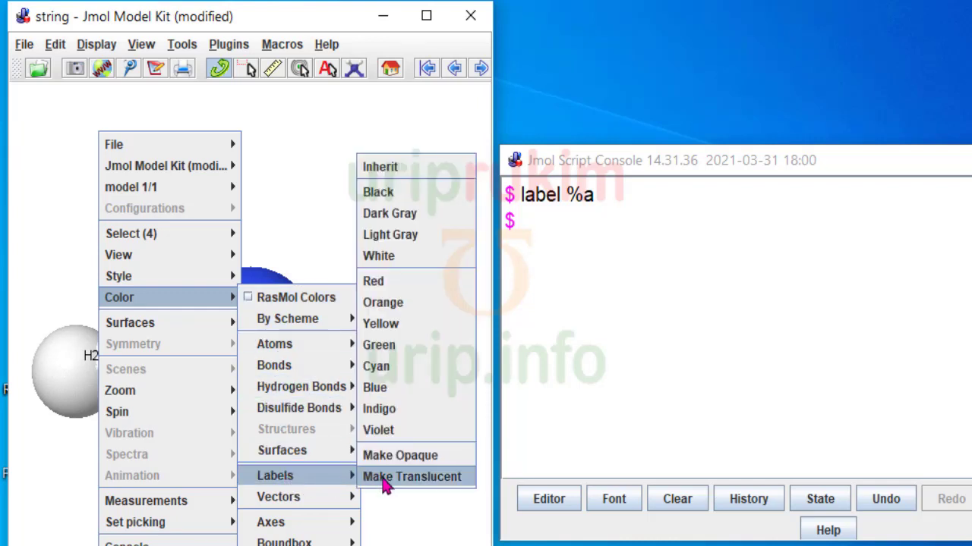
click(397, 285)
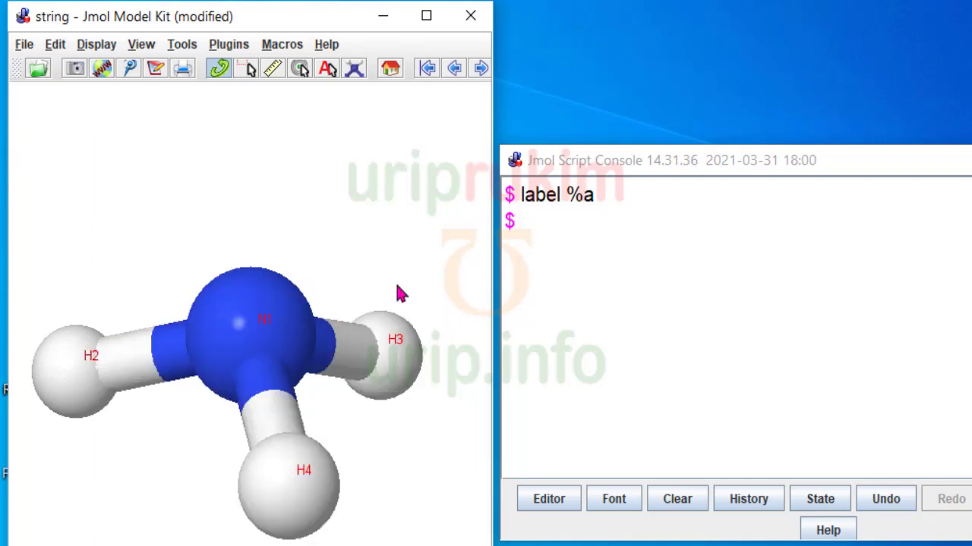
Center the labels on the atoms and set their font size with the console command "font label 20"
click(98, 48)
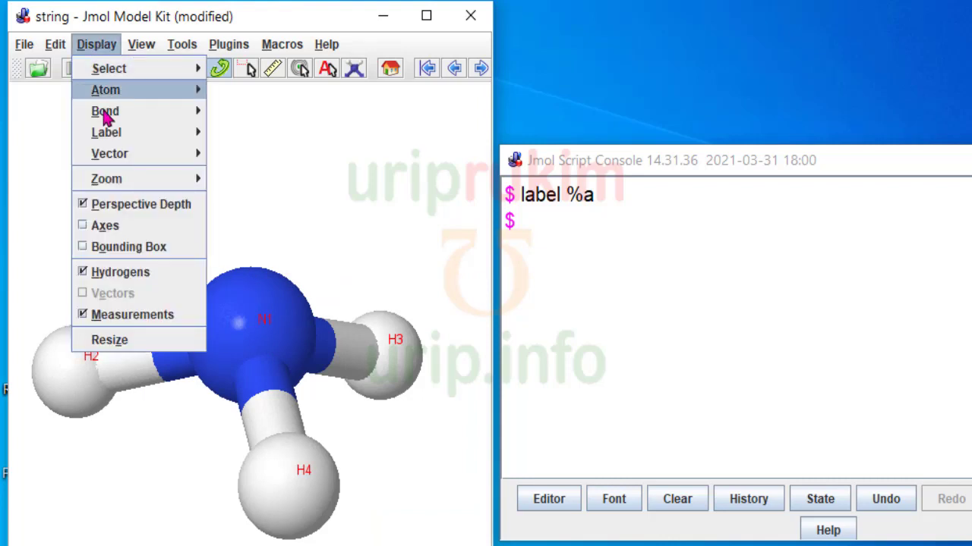
mouse_move(177, 134)
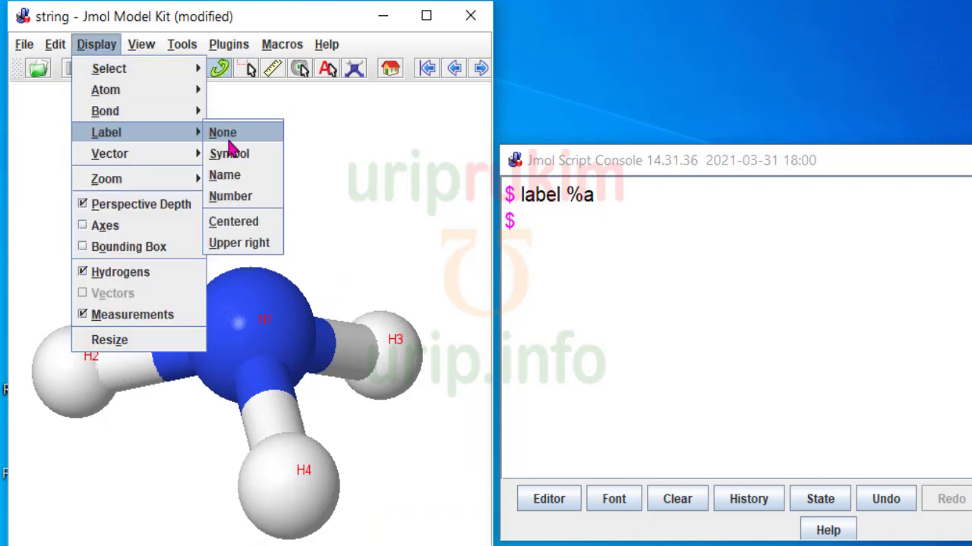
click(232, 222)
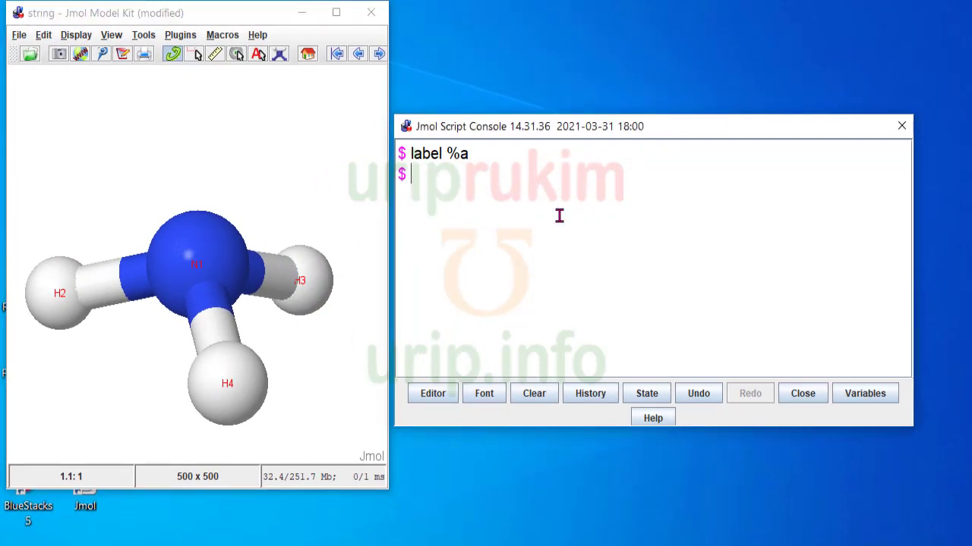
text(font label 20)
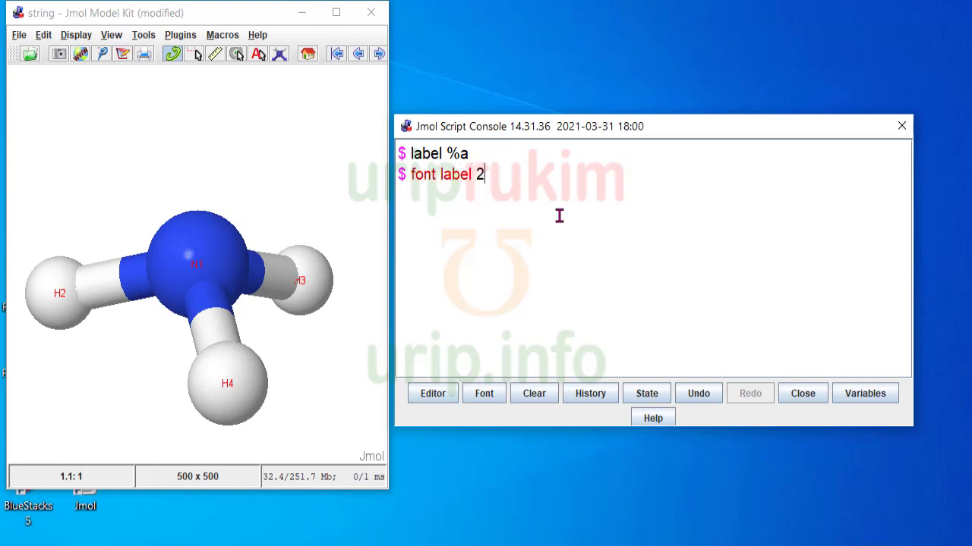
key(Return)
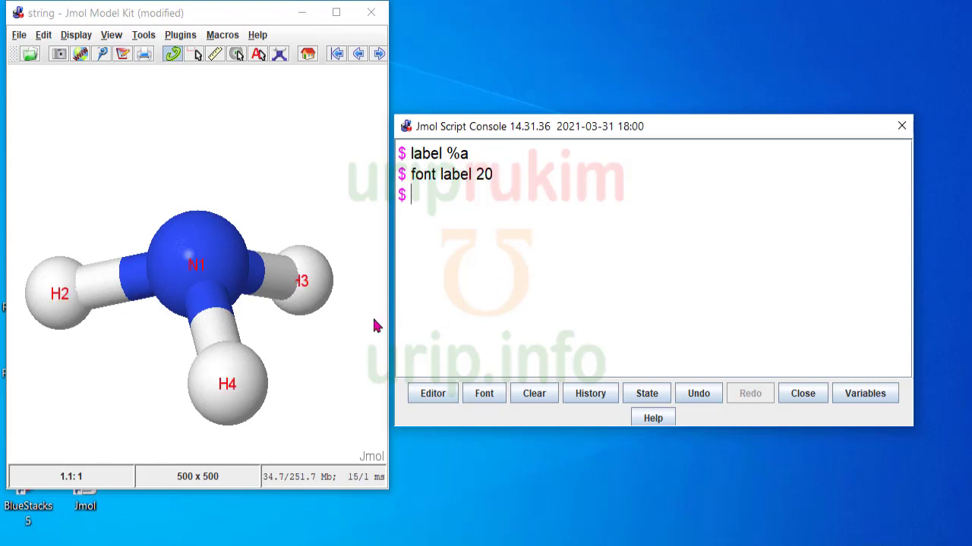
Enable smooth edges in the molecule display with the console command "set antialiasdisplay true"
drag(301, 230, 266, 229)
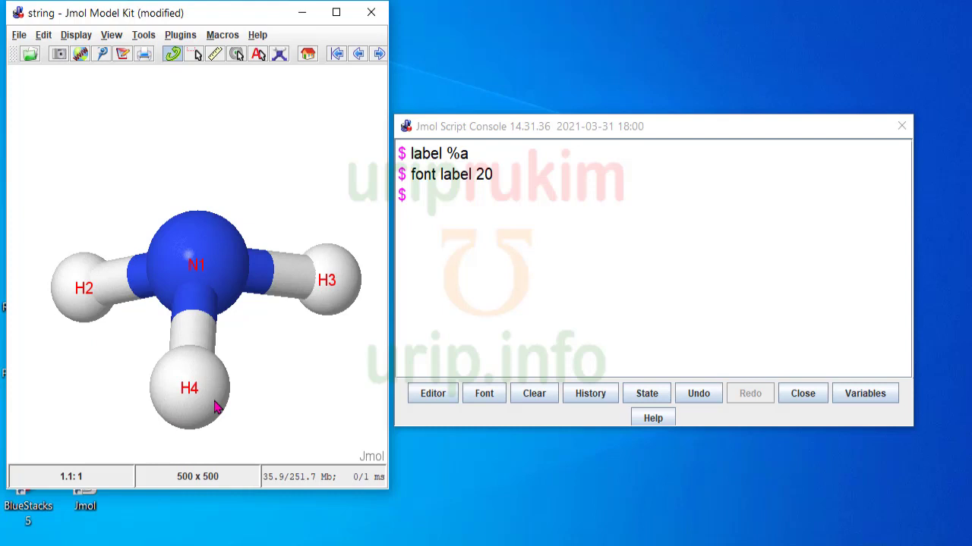
drag(282, 234, 237, 234)
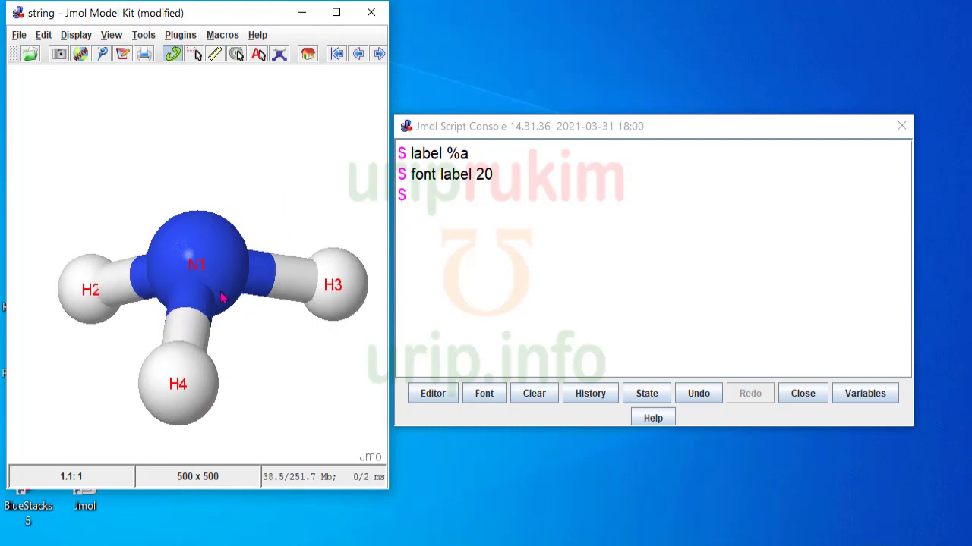
click(425, 199)
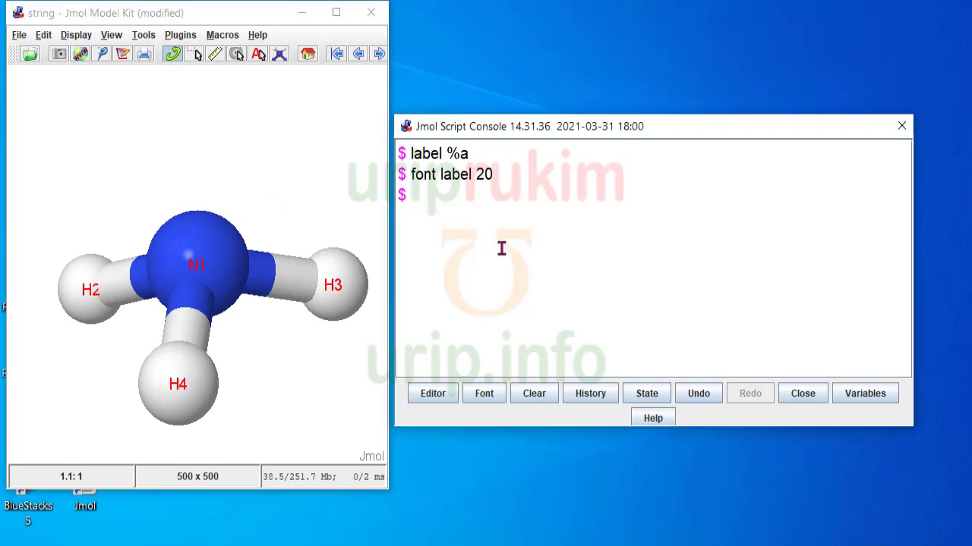
text(set antialiasdis)
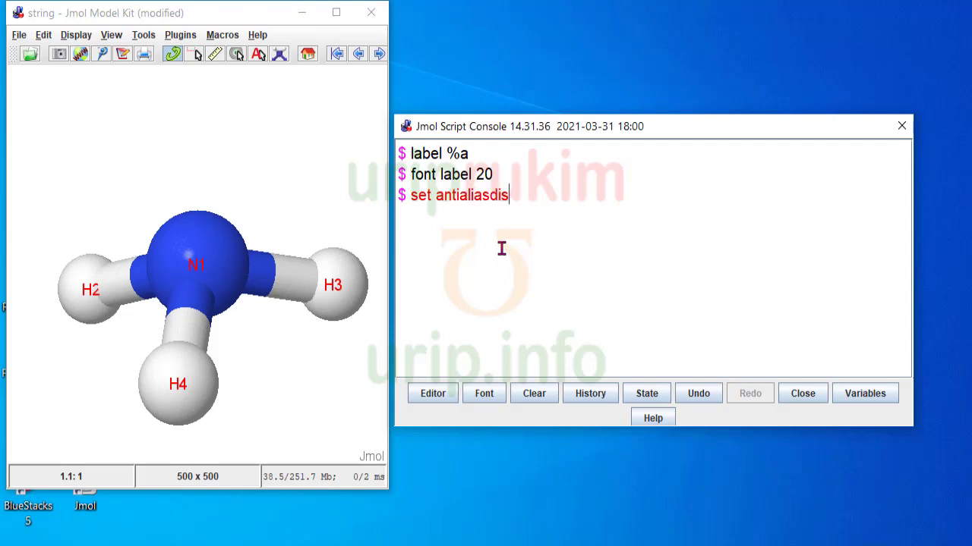
text(play true)
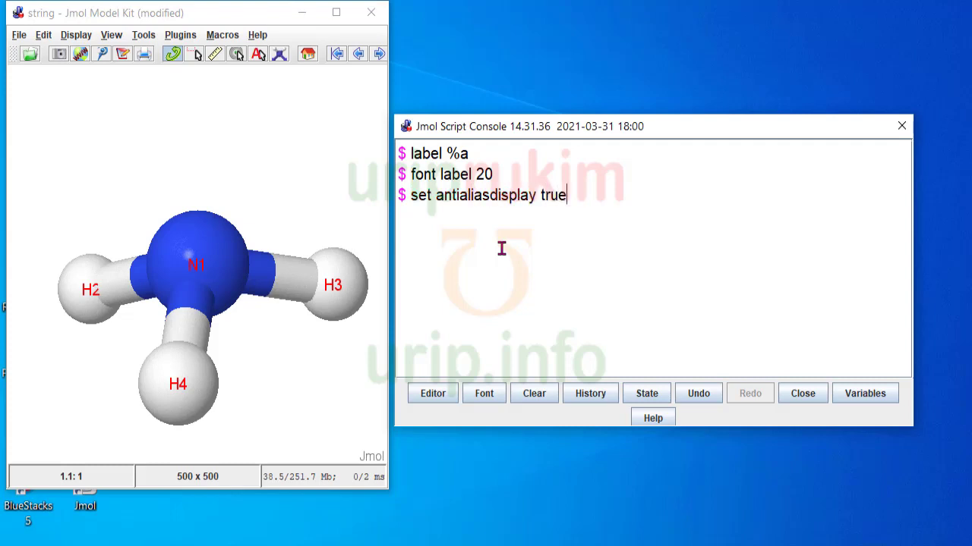
key(Return)
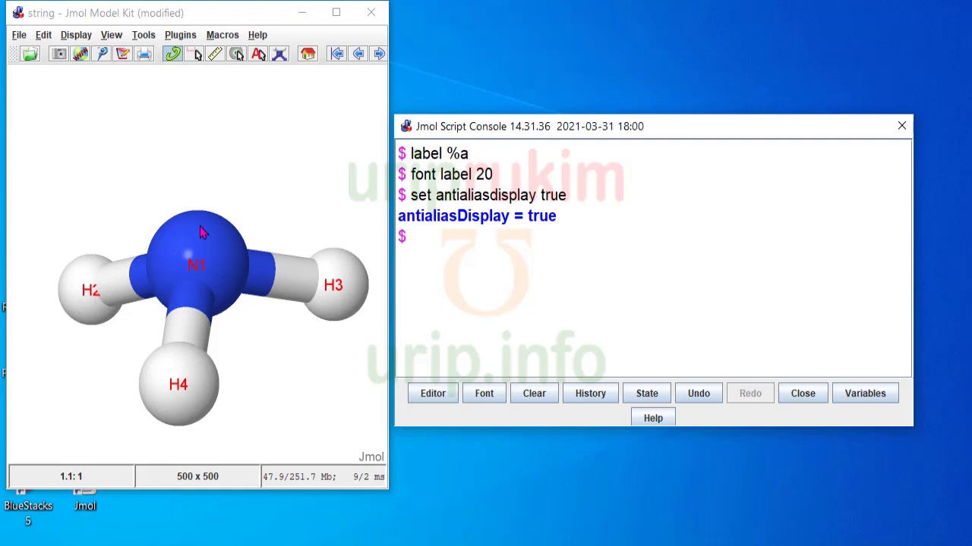
Select the nitrogen atom with the console command "select @1"
scroll(200, 235, up, 5)
scroll(198, 241, down, 5)
drag(289, 221, 267, 237)
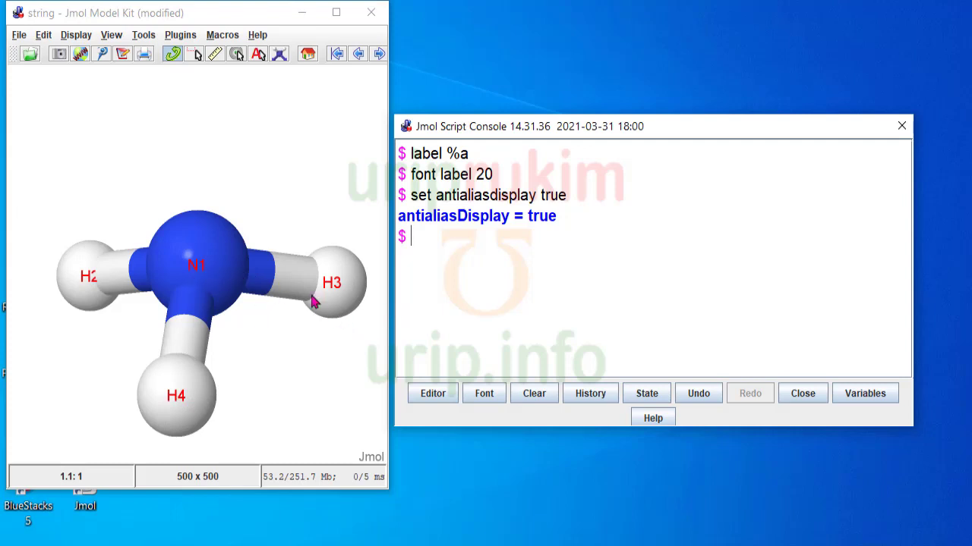
text(select)
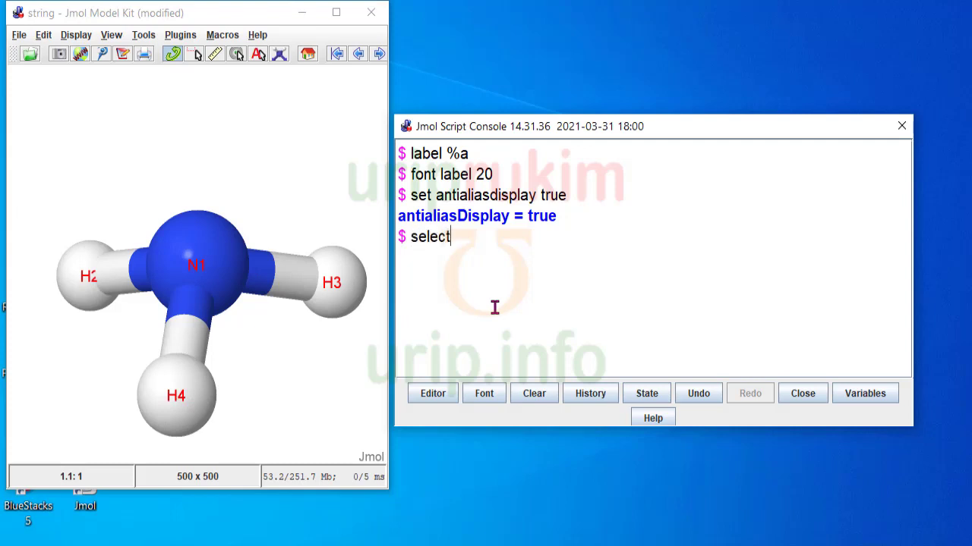
text( @1)
key(Return)
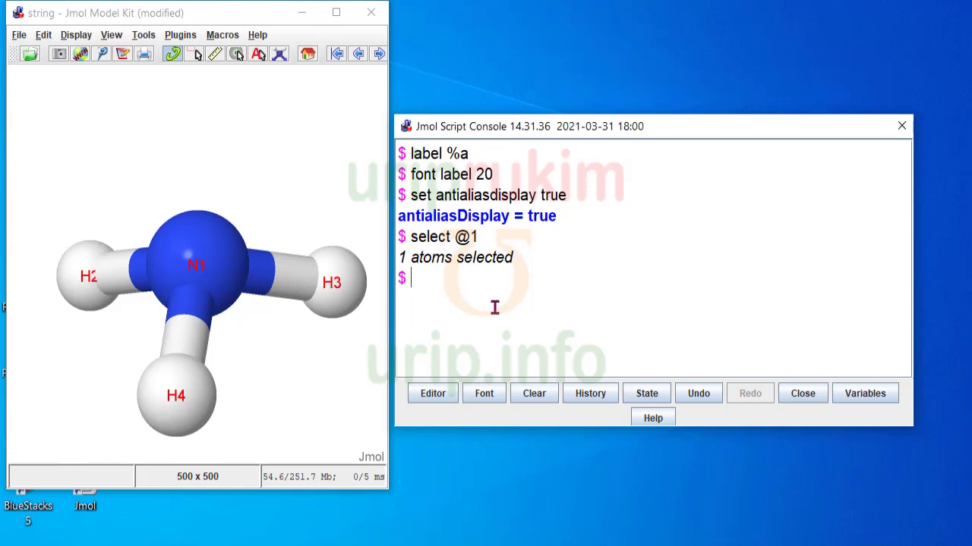
Add a translucent yellow orbital lobe to nitrogen with the console command "lcaocartoon scale 1.2 color translucent yellow create "sp3d""
text(lcaocartoon scale 1)
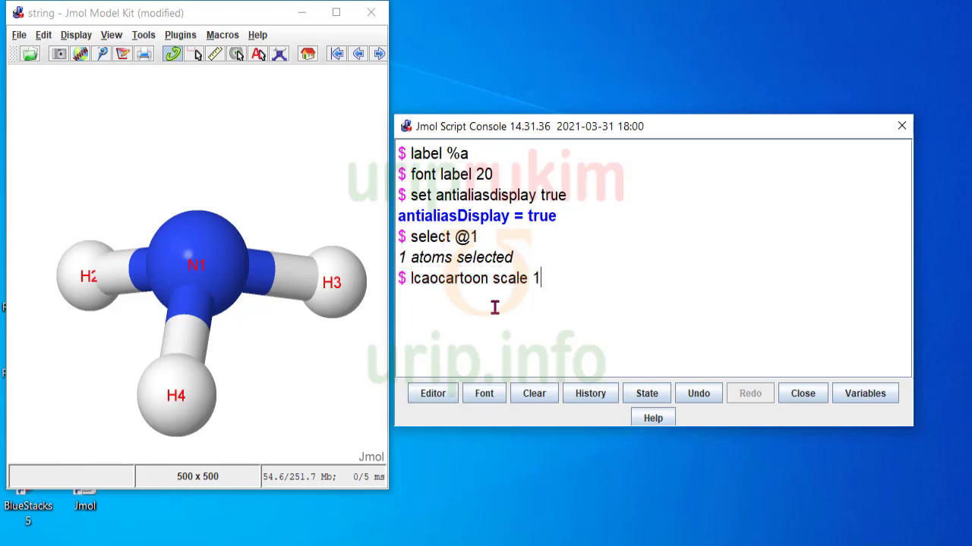
text(.2 color translucent yello)
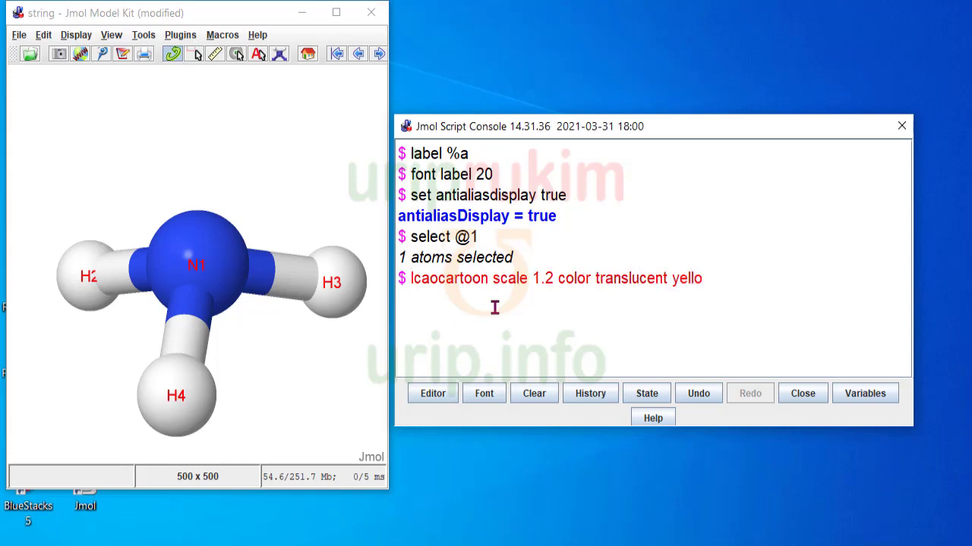
text(w create "sp3d")
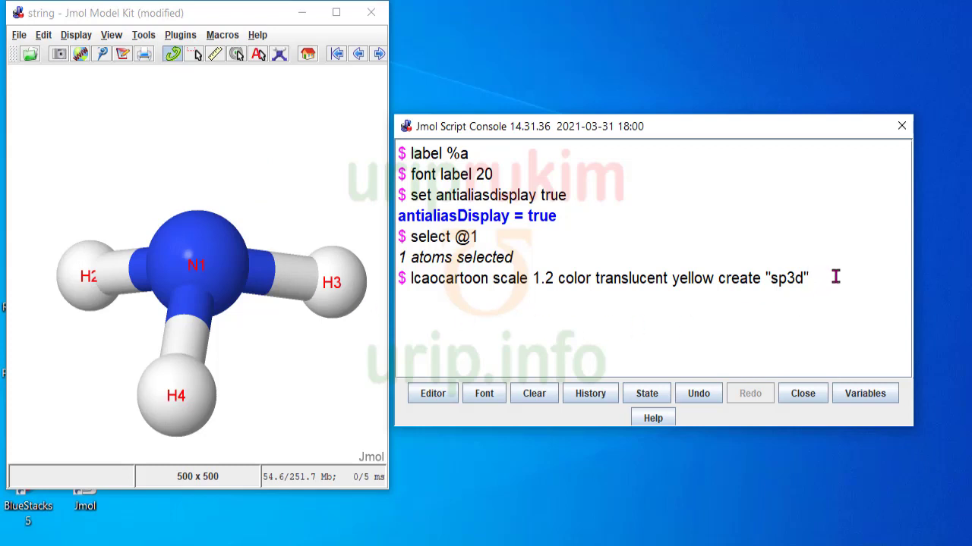
key(Return)
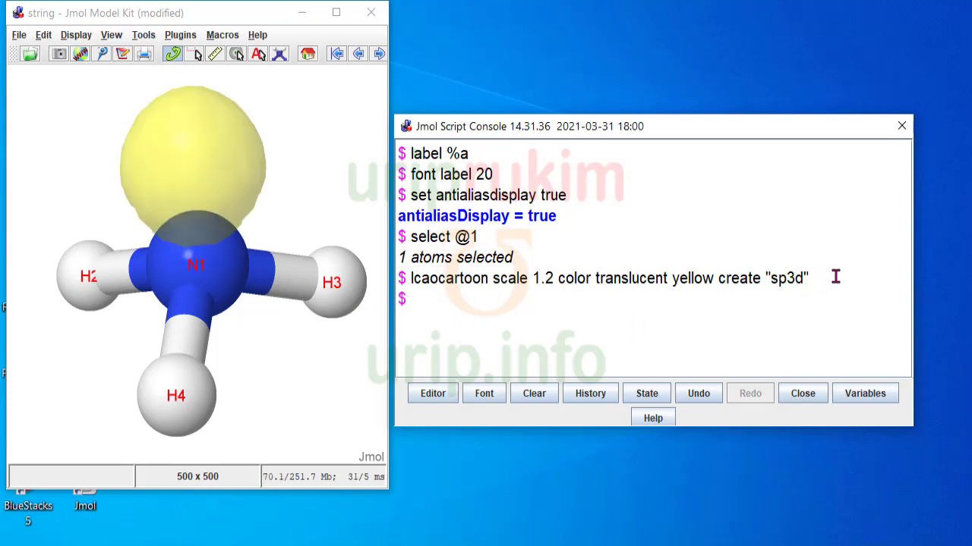
drag(308, 195, 256, 133)
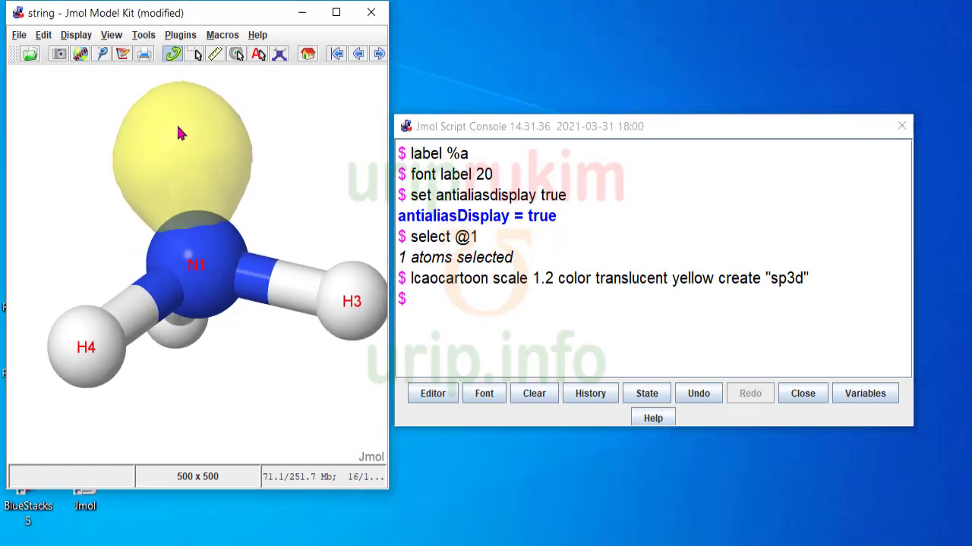
Add the lone pair dots by reusing the previous command as "lcaocartoon lonepair scale 1.5 color red create "sp3d""
click(448, 303)
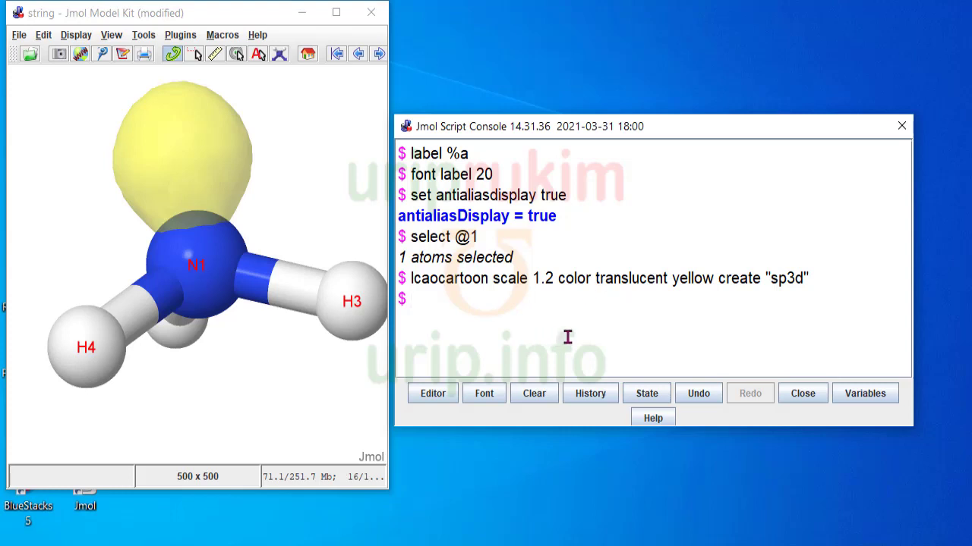
key(Up)
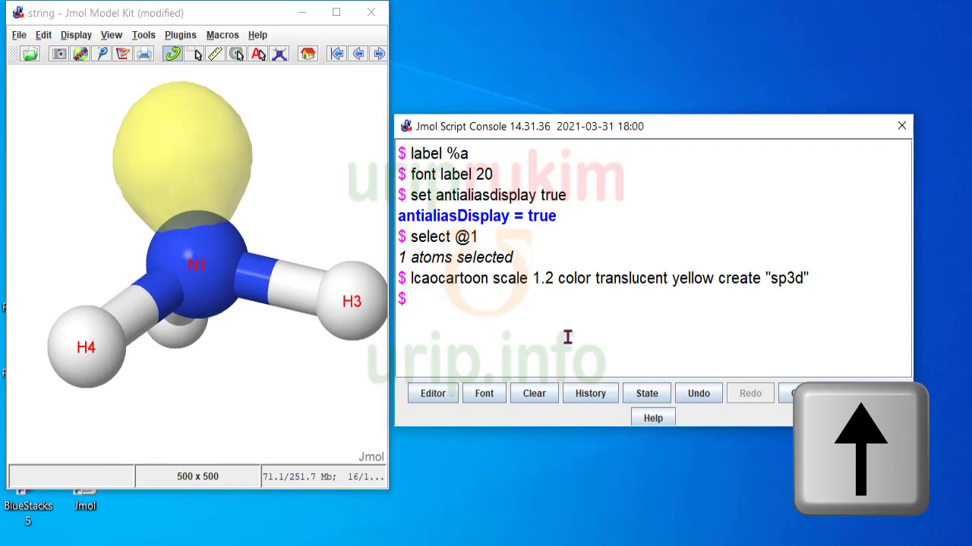
key(Up)
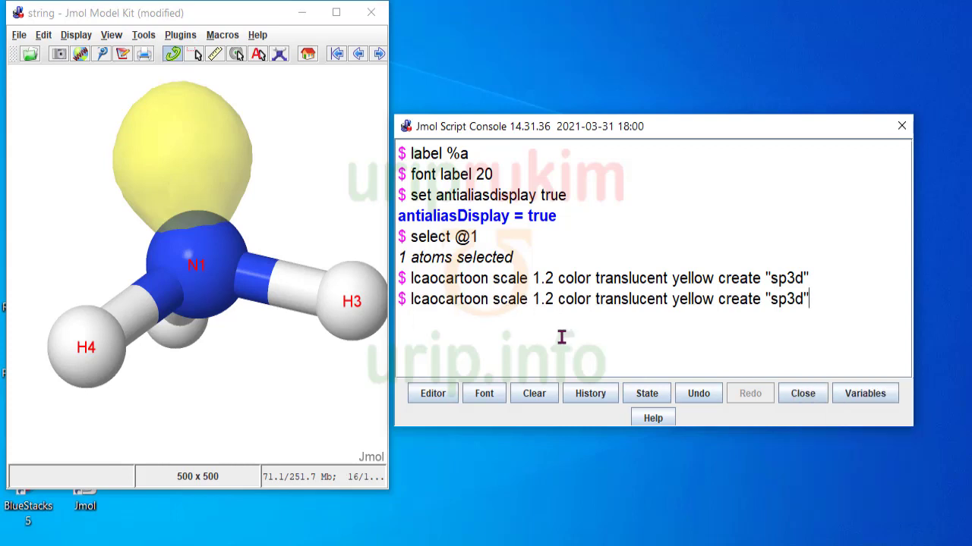
text(lone)
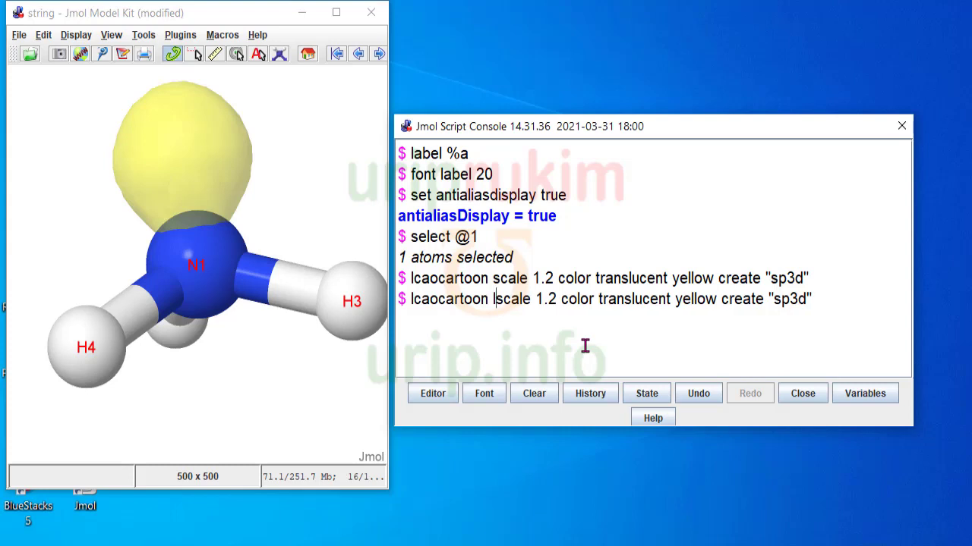
text(pair)
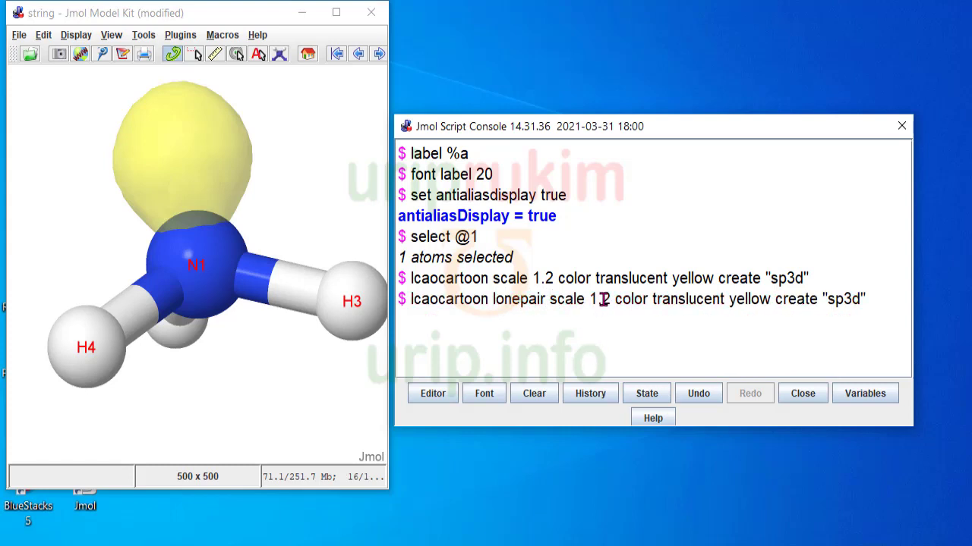
drag(600, 299, 608, 299)
text(5)
drag(651, 299, 766, 300)
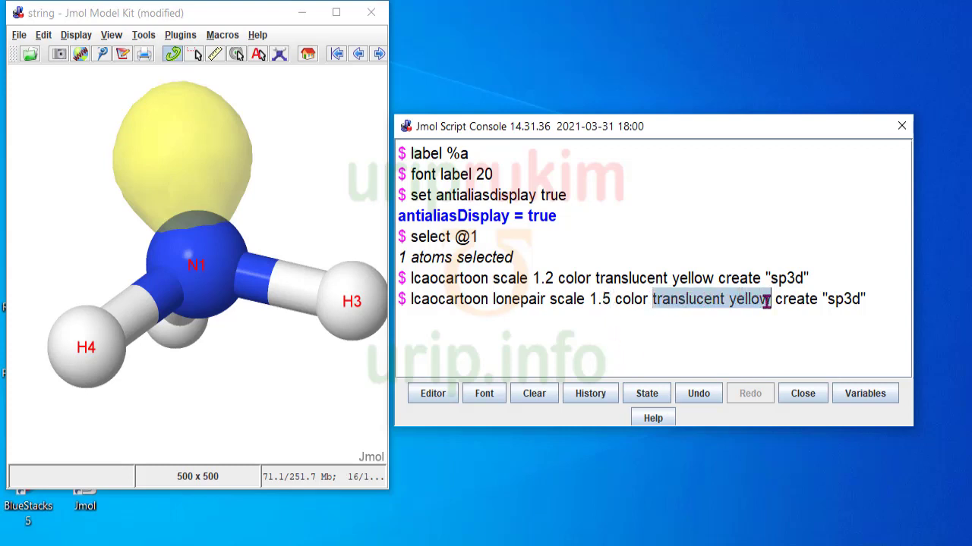
text(red)
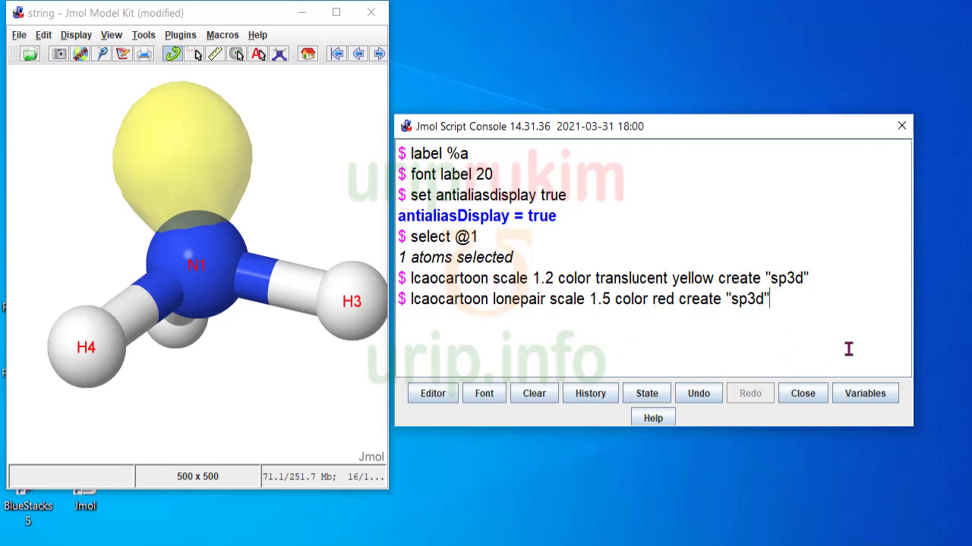
key(Return)
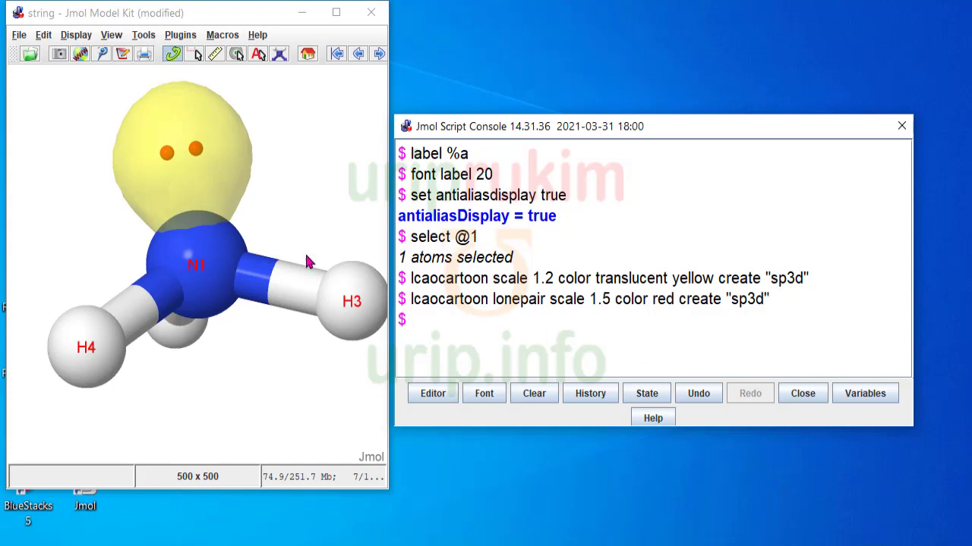
drag(310, 260, 124, 252)
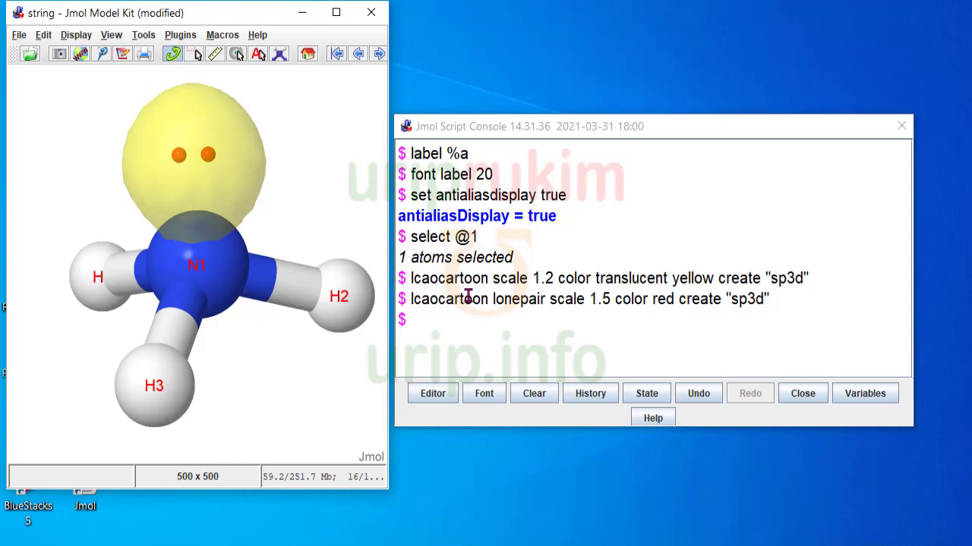
click(678, 299)
drag(678, 299, 769, 300)
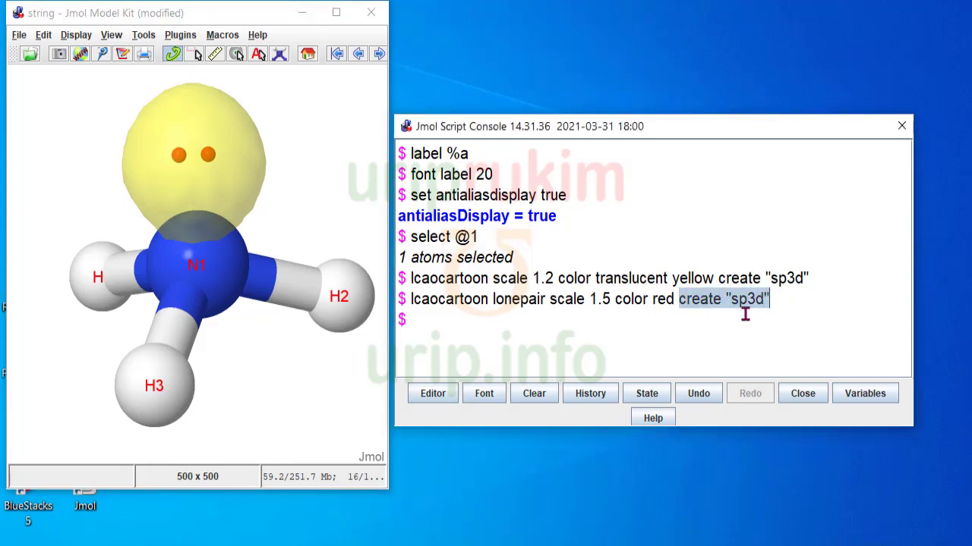
click(265, 342)
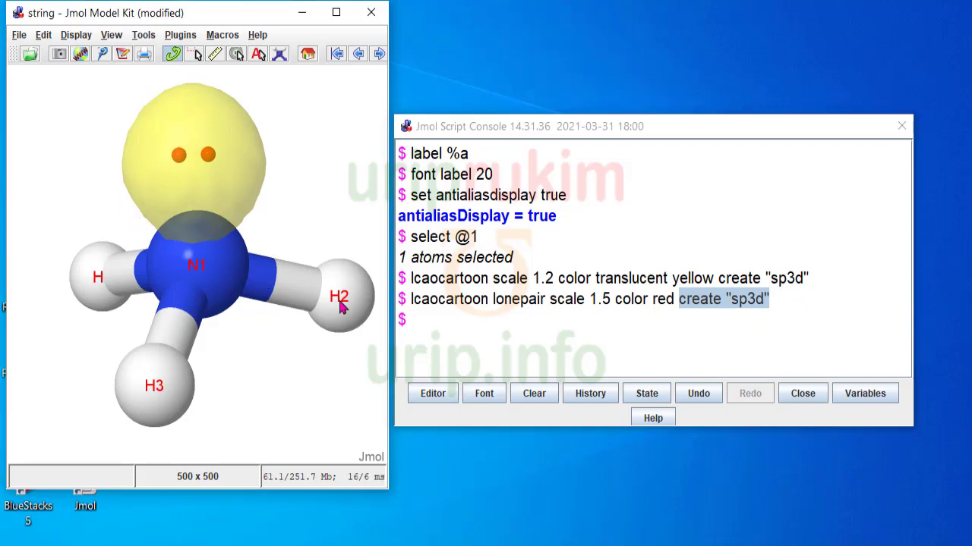
Move the script console up out of the way and open a new Jmol window placed over the ammonia window
drag(593, 129, 643, 19)
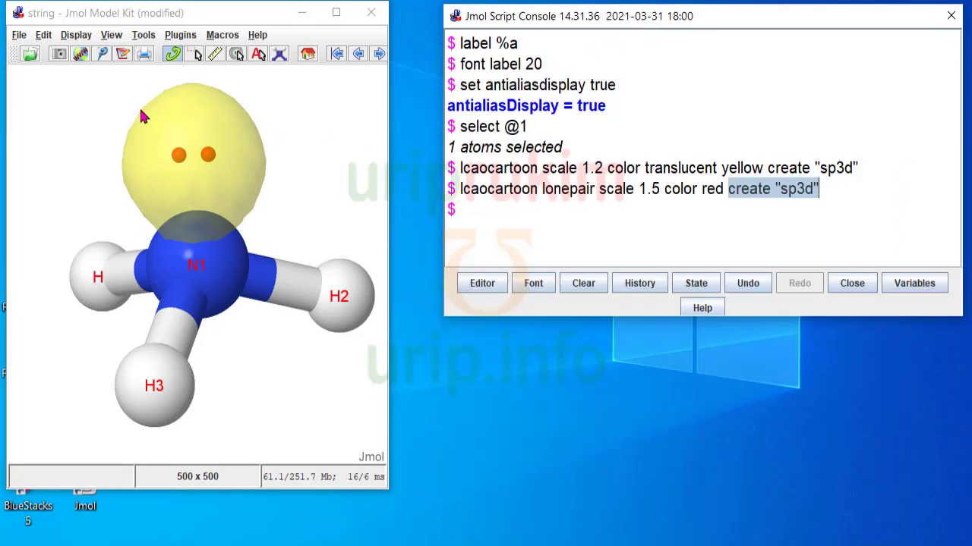
click(25, 38)
click(29, 58)
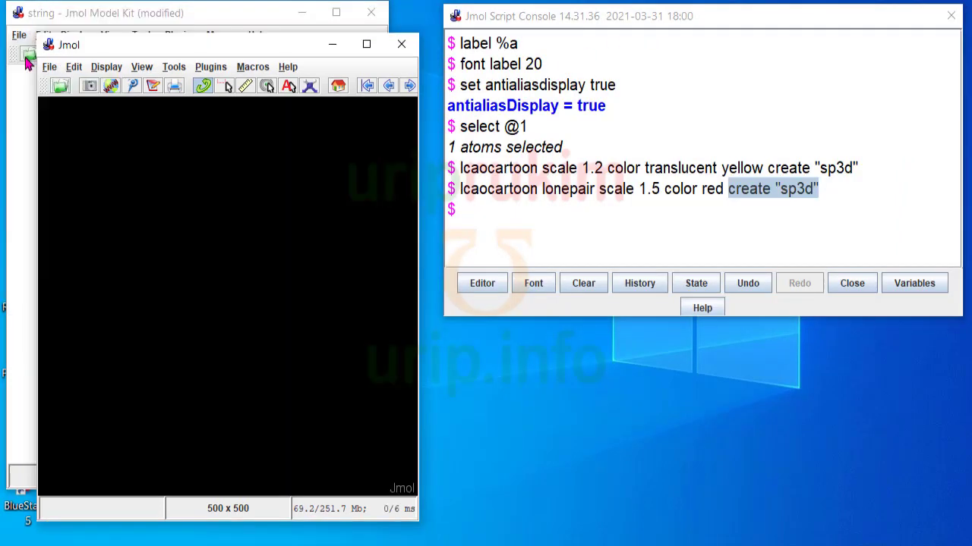
drag(205, 49, 173, 19)
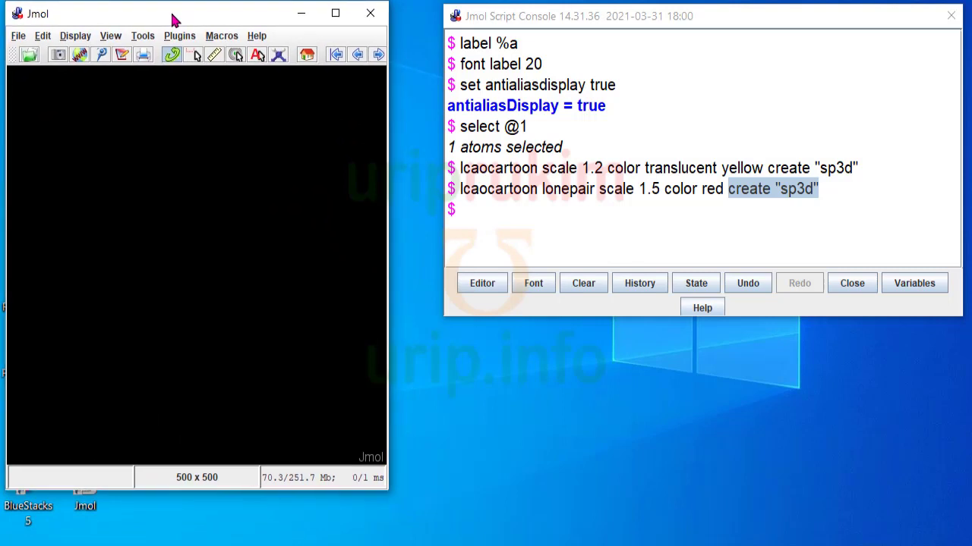
Set the background of the new, empty molecule window to white
right_click(114, 131)
mouse_move(136, 259)
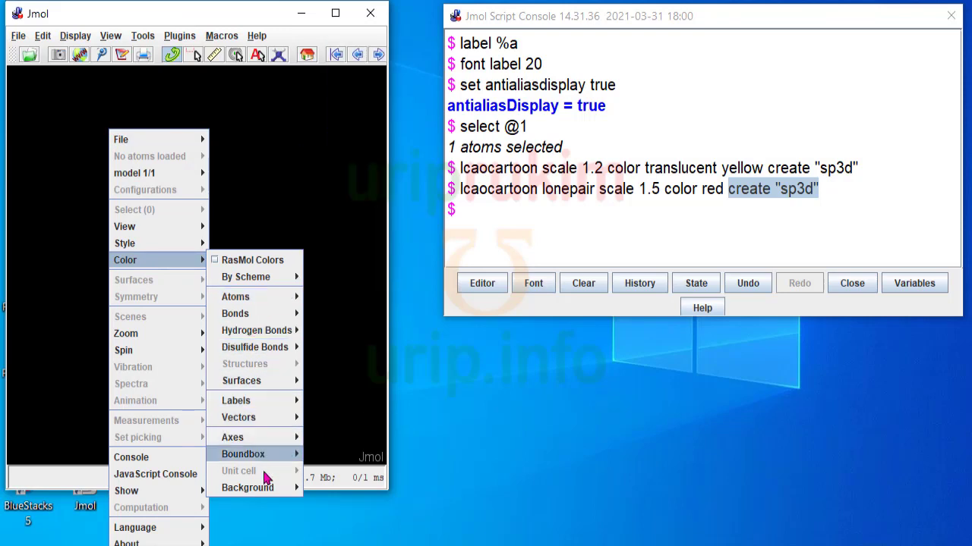
mouse_move(281, 490)
click(317, 352)
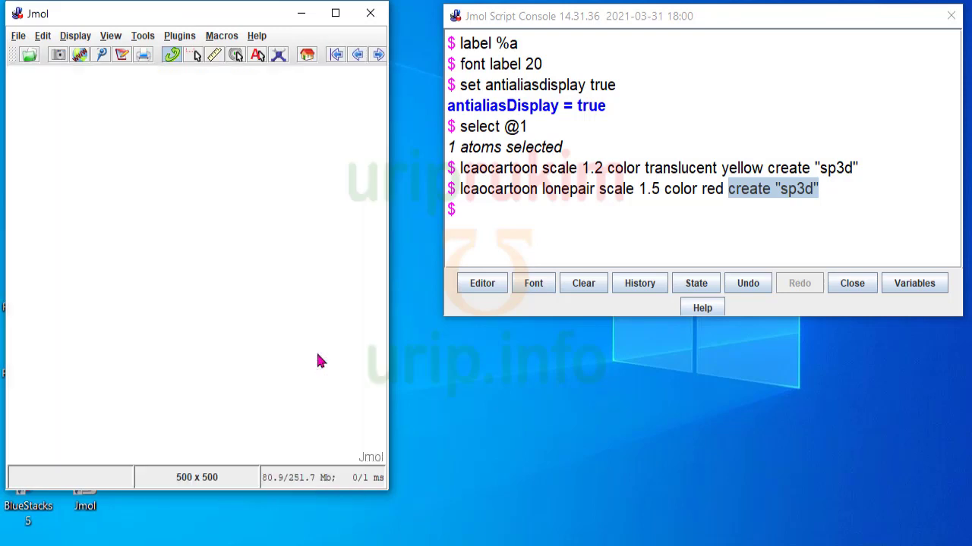
Open a second script console for the new window and arrange it below the ammonia console
click(17, 38)
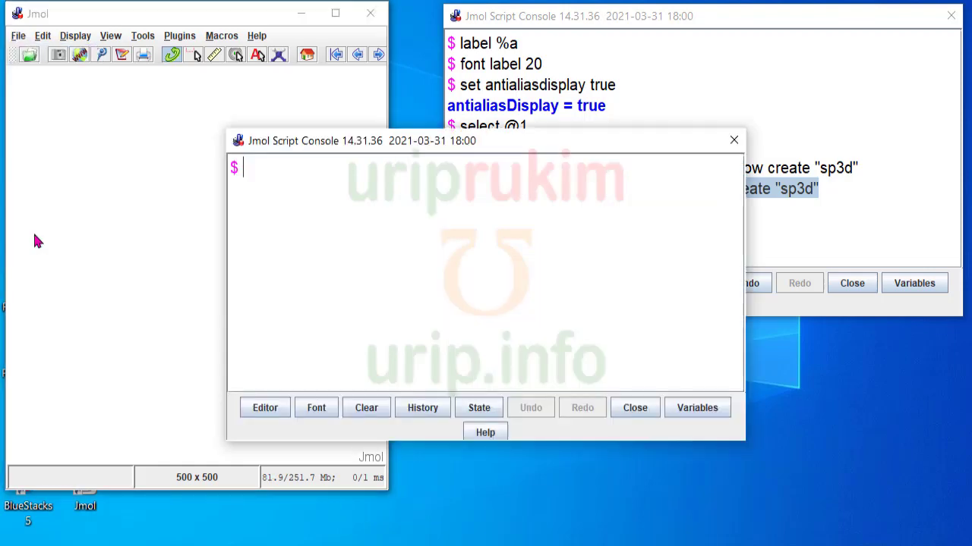
click(35, 239)
drag(372, 146, 590, 231)
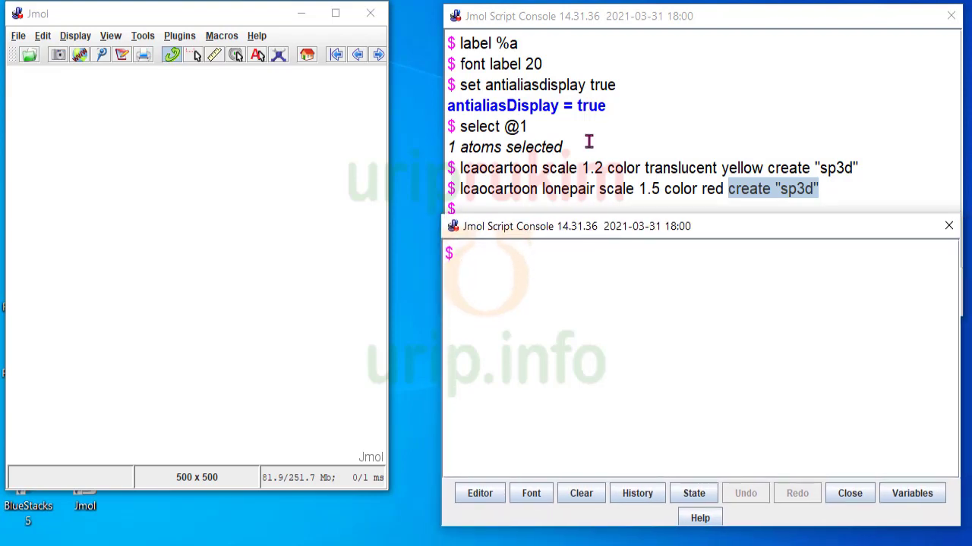
click(629, 99)
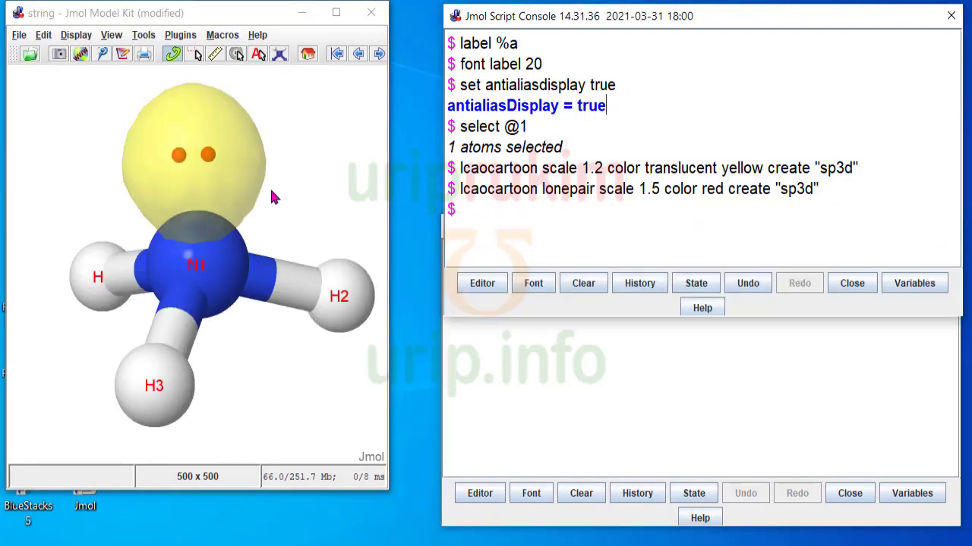
click(568, 382)
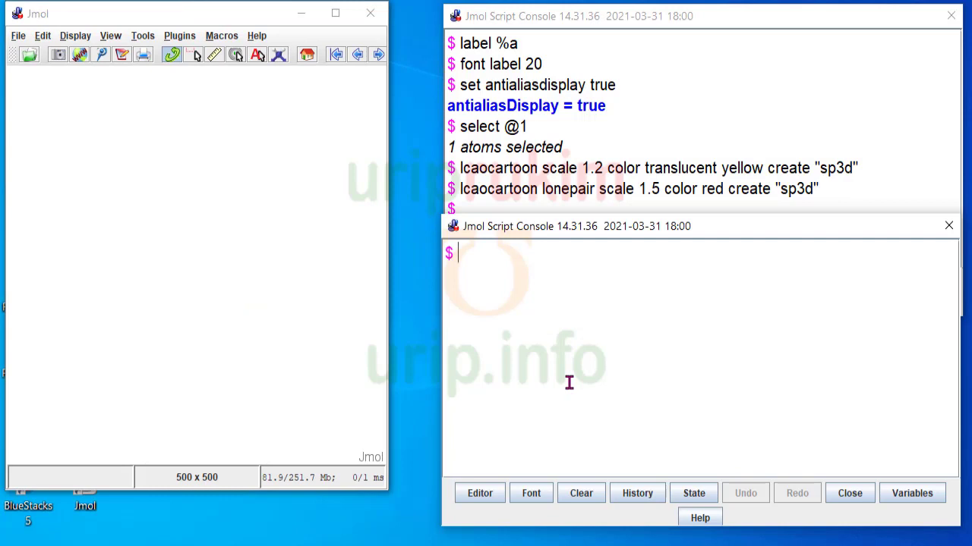
drag(562, 227, 537, 311)
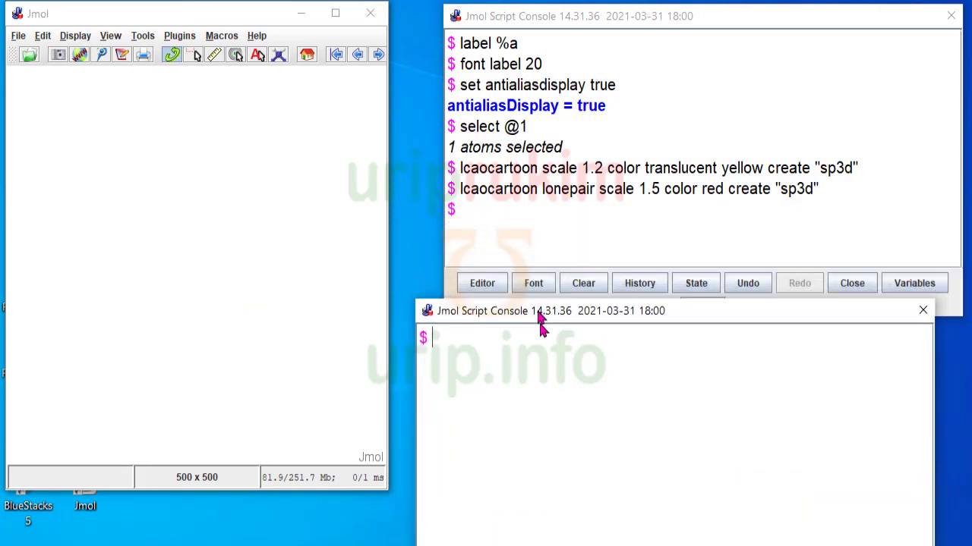
click(154, 253)
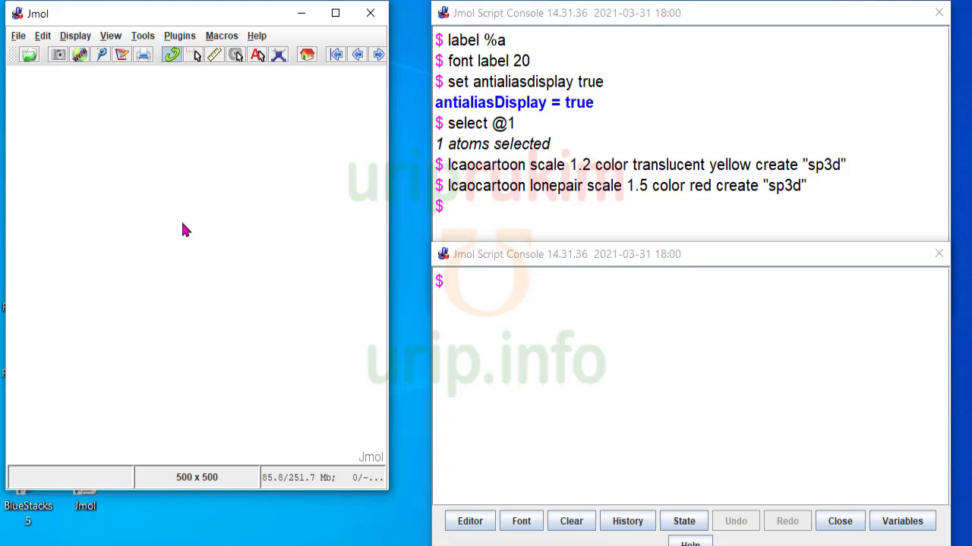
Start the model kit in the new window and replace the default methane's carbon with oxygen to build a water molecule
click(278, 55)
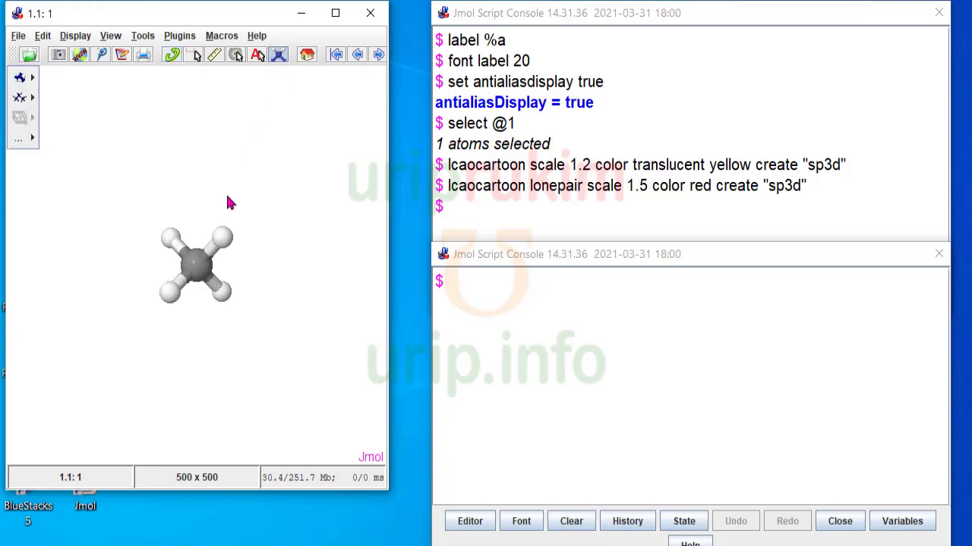
scroll(190, 231, up, 3)
drag(190, 236, 131, 166)
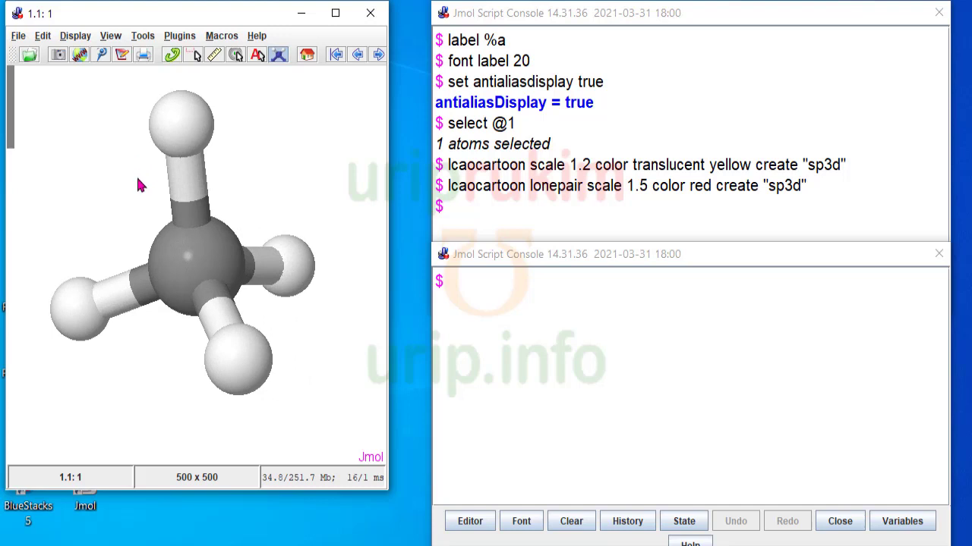
mouse_move(12, 76)
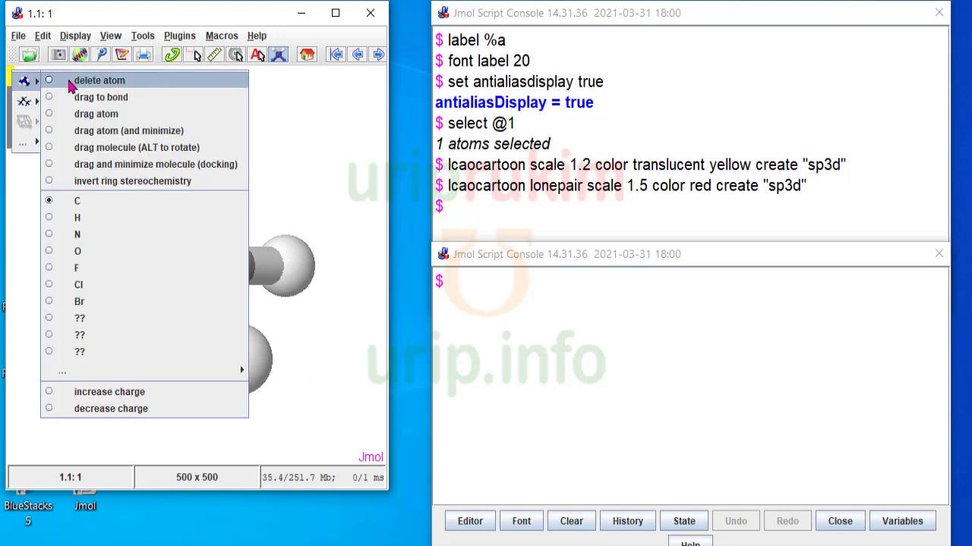
click(49, 251)
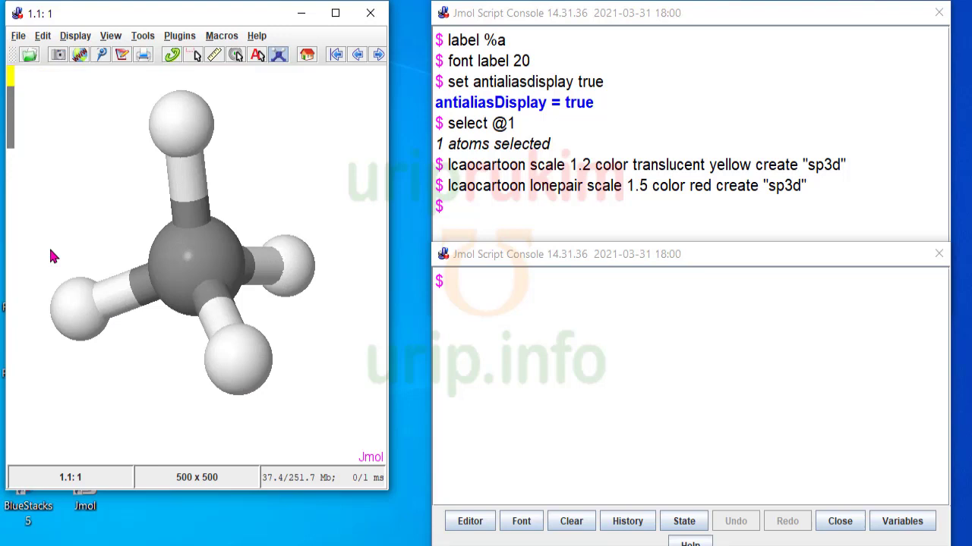
click(203, 266)
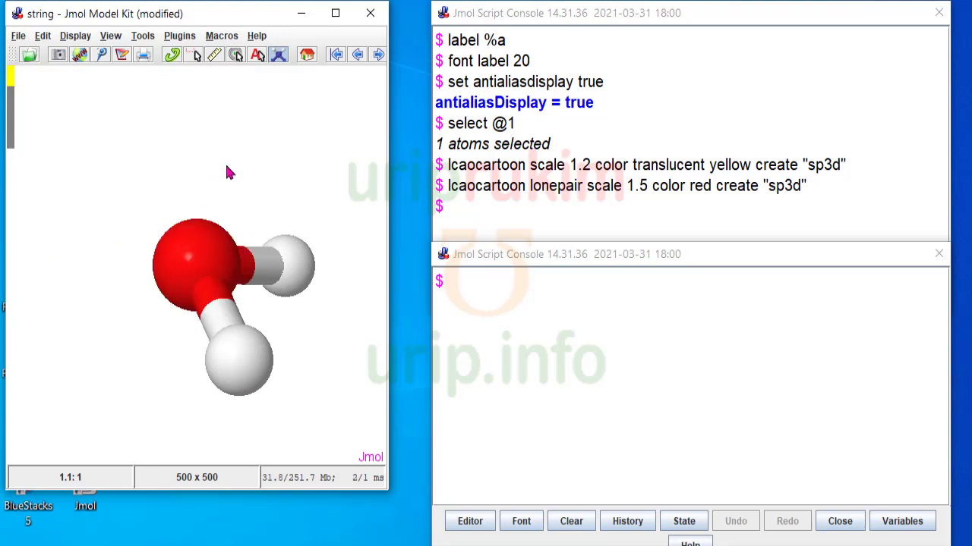
Rotate the water molecule so both hydrogens show and run "set antialiasdisplay true" in its own script console
drag(226, 169, 118, 227)
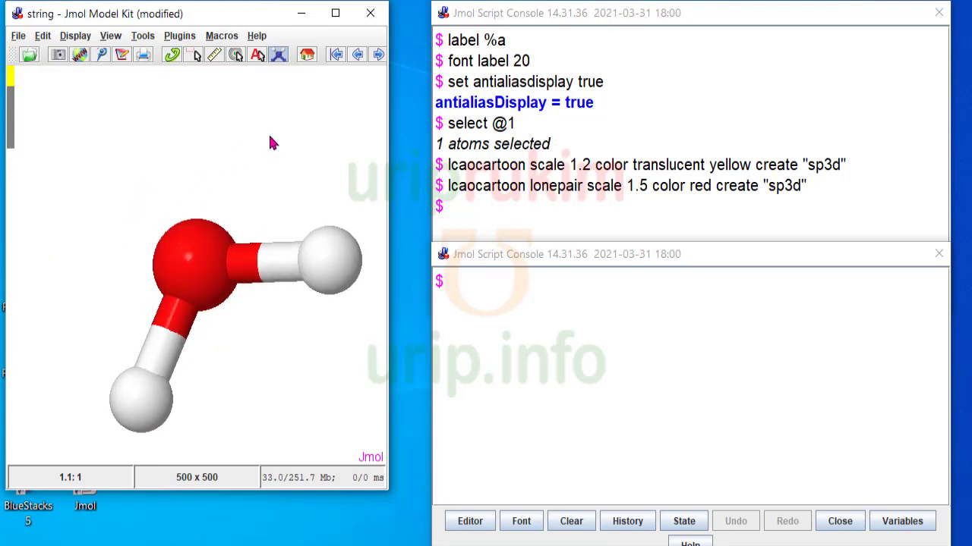
drag(271, 143, 290, 279)
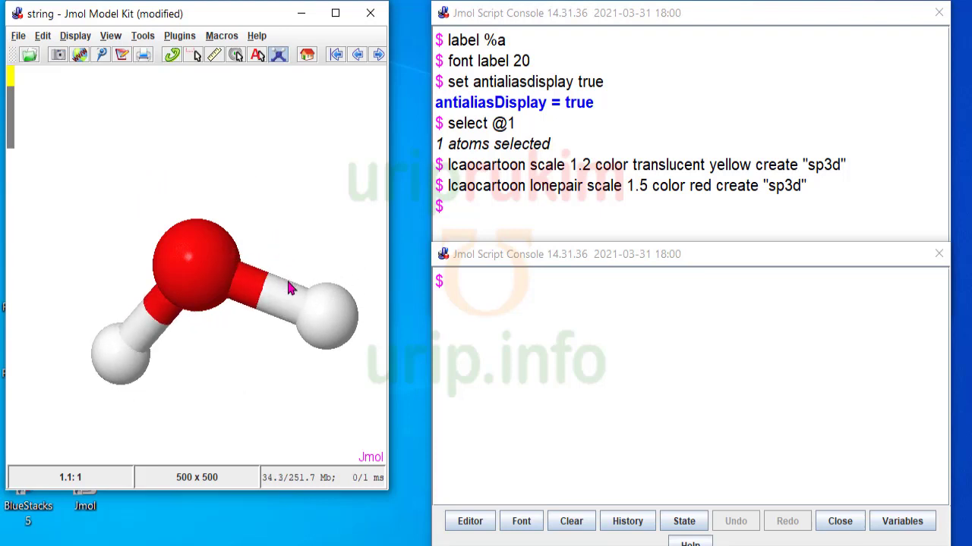
click(468, 282)
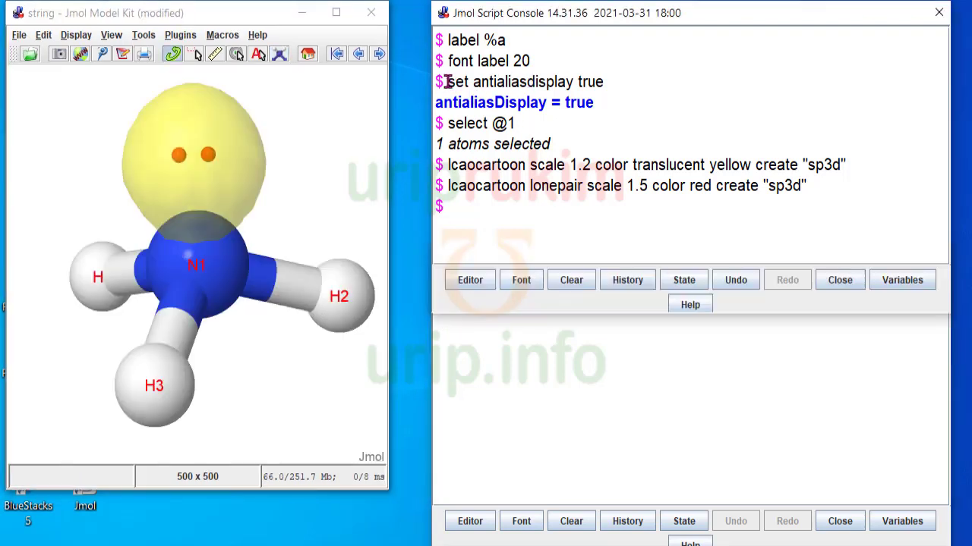
drag(448, 82, 605, 86)
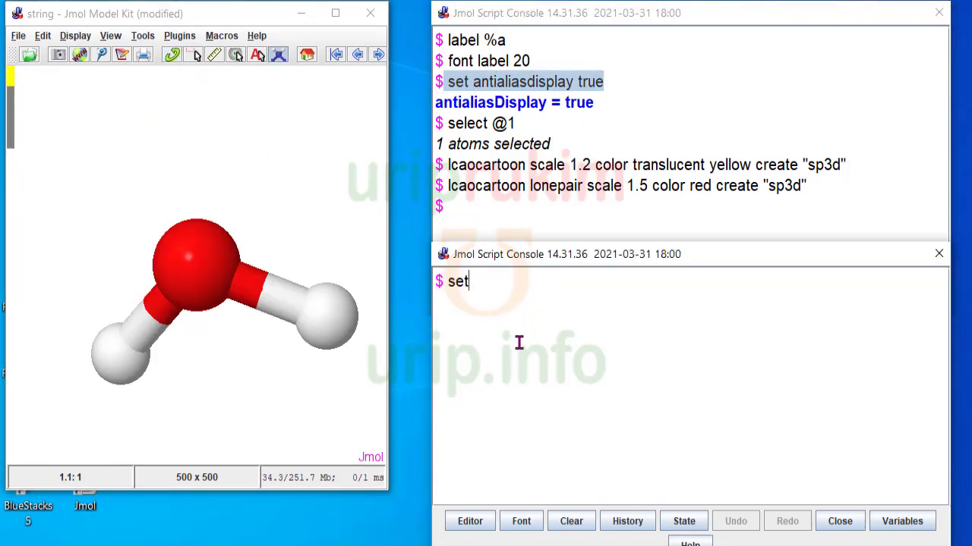
text(antialiasdisplay true)
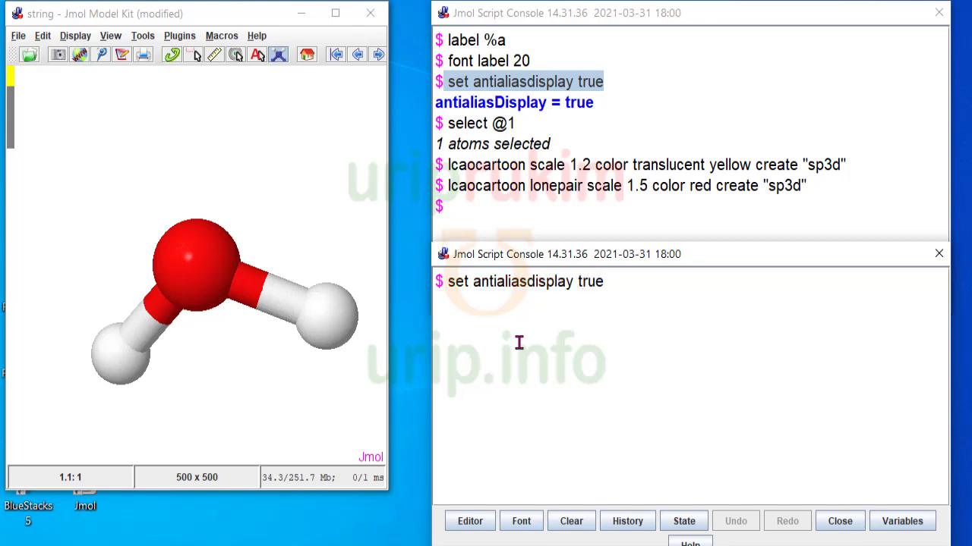
key(Return)
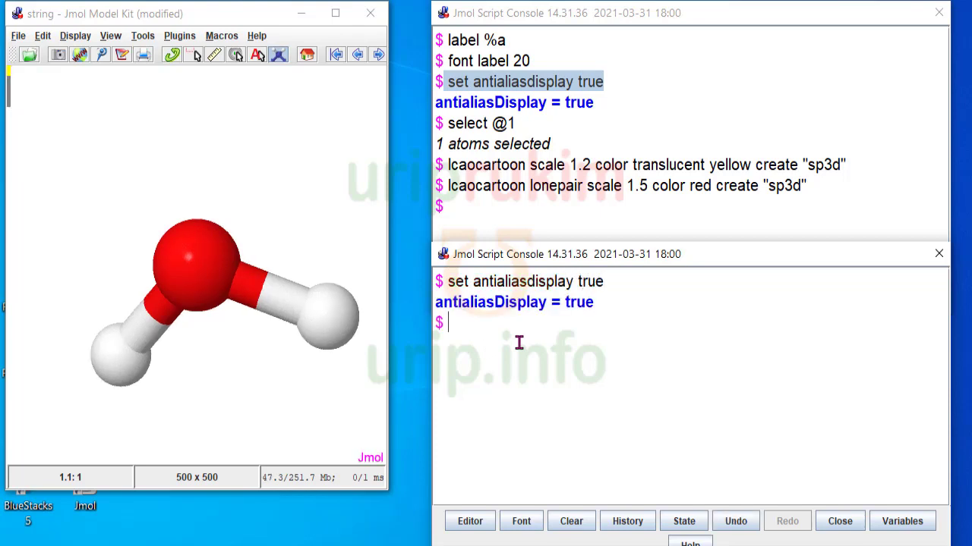
Label the water atoms with "label %a" and set the label size with "font label 20"
click(233, 249)
drag(233, 229, 278, 220)
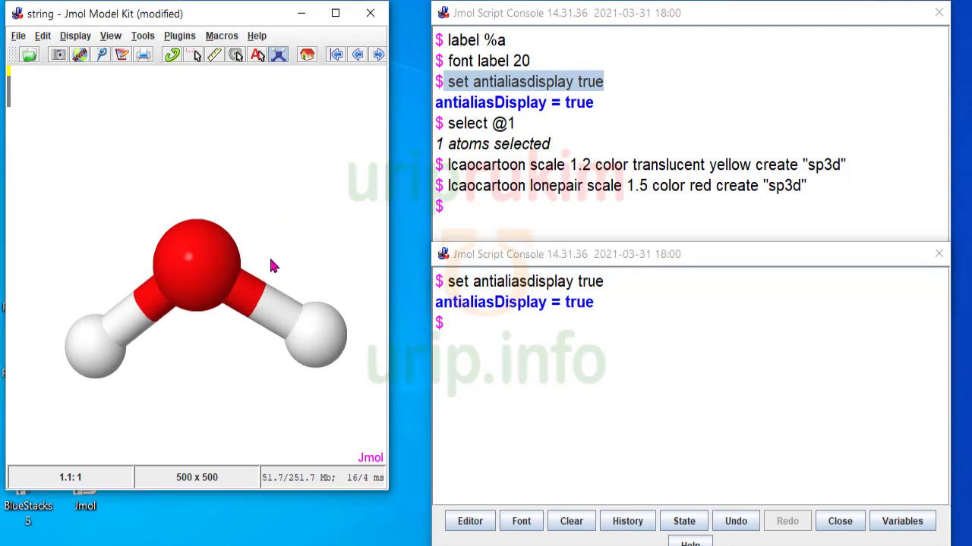
click(480, 324)
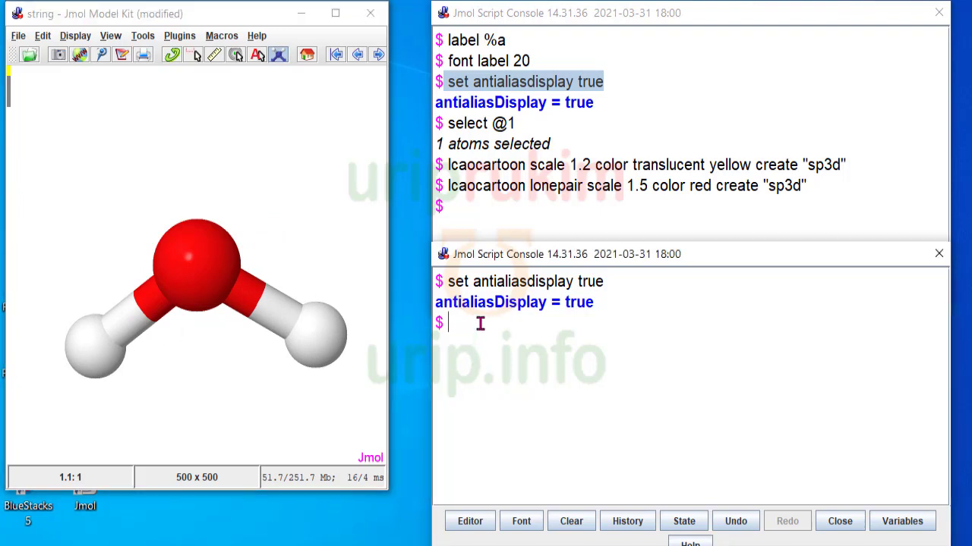
text(label %a)
key(Return)
click(204, 265)
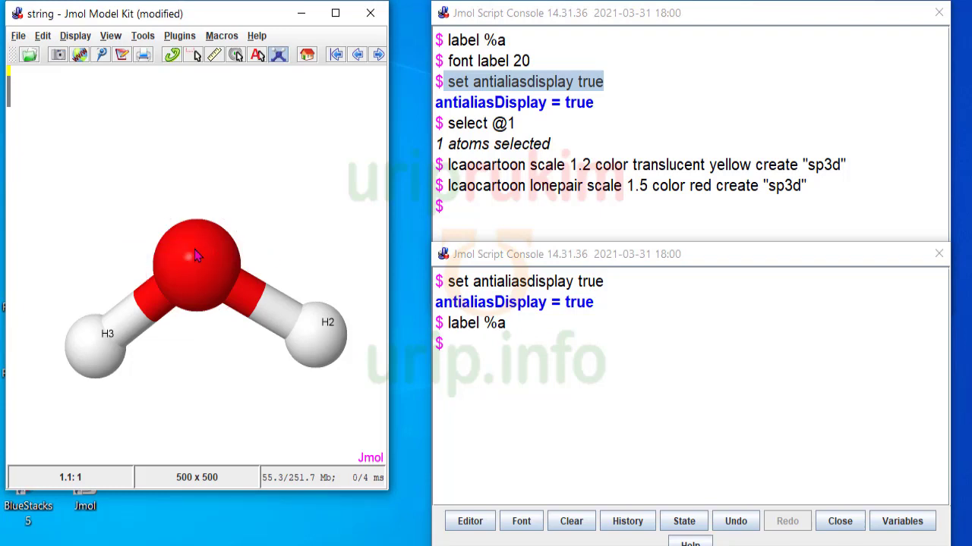
click(462, 349)
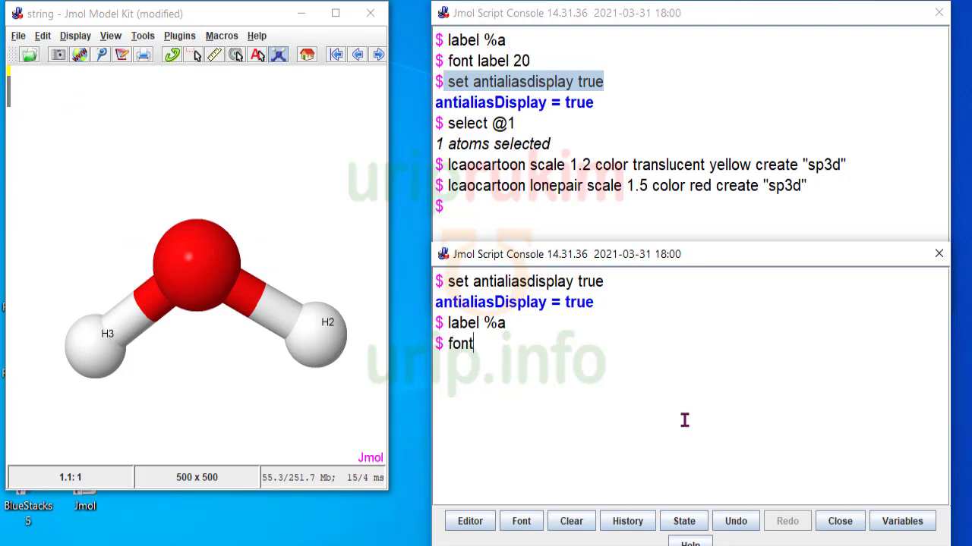
text(font label 20)
key(Return)
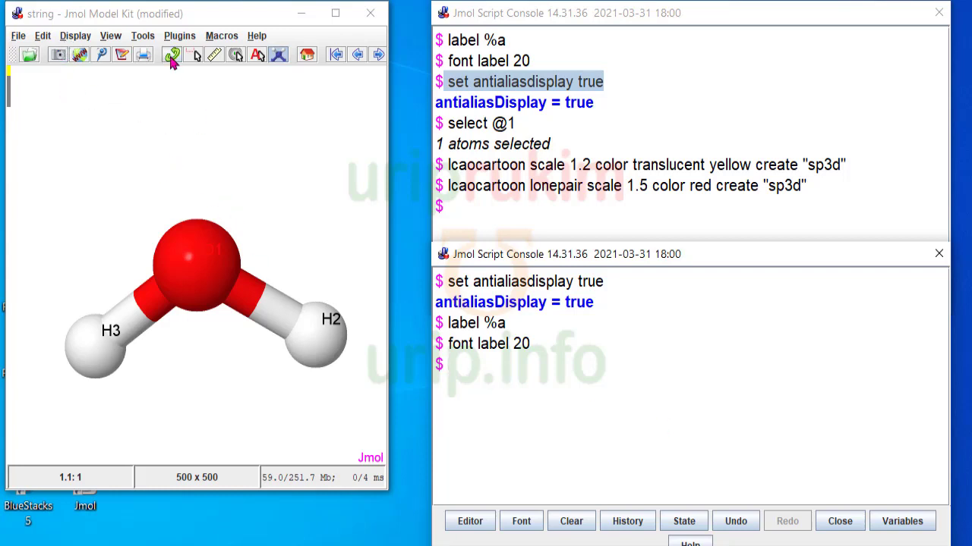
Color the water molecule's atom labels black and center them on the atoms
click(148, 97)
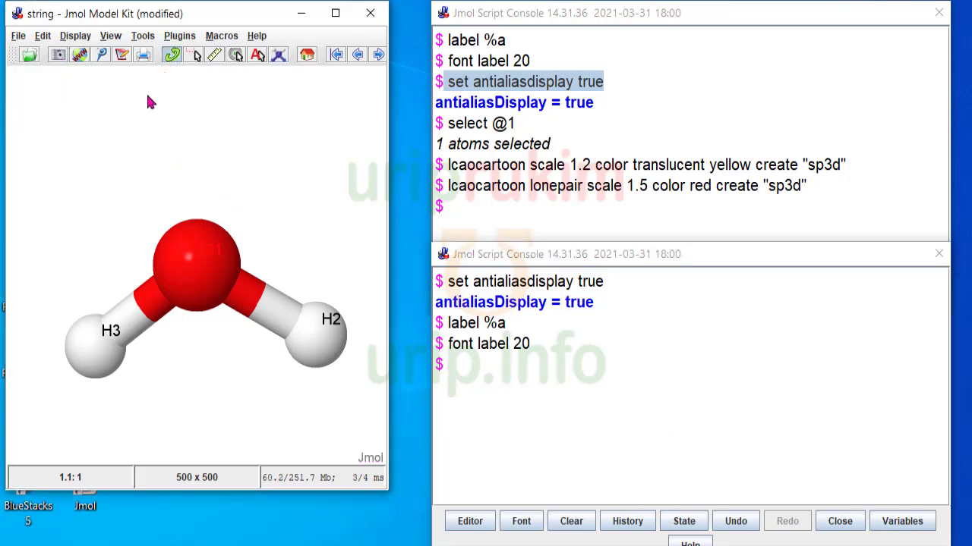
right_click(53, 88)
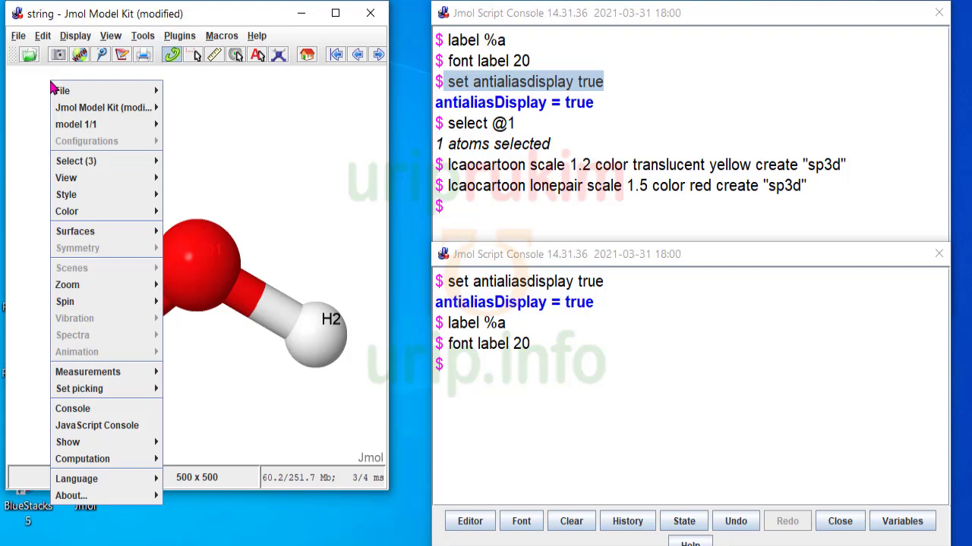
mouse_move(91, 211)
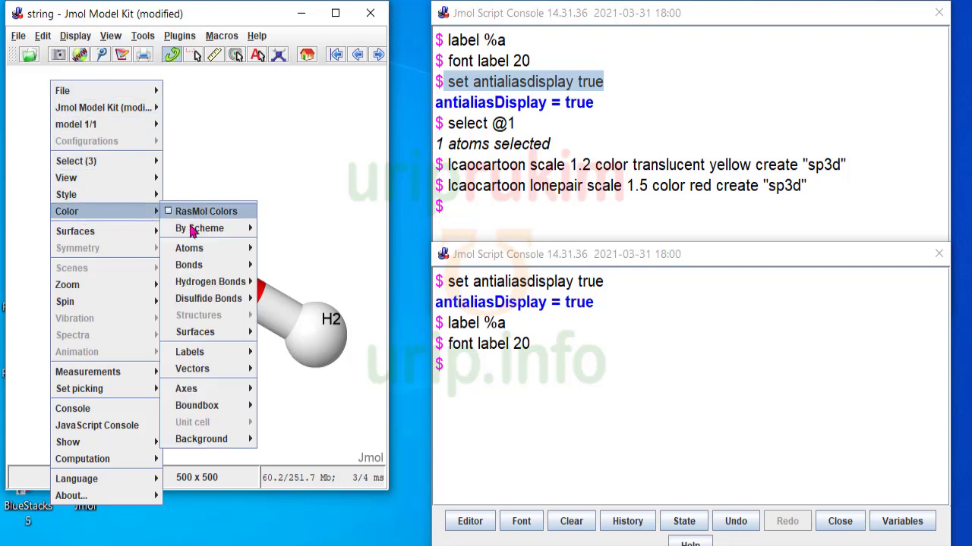
mouse_move(199, 353)
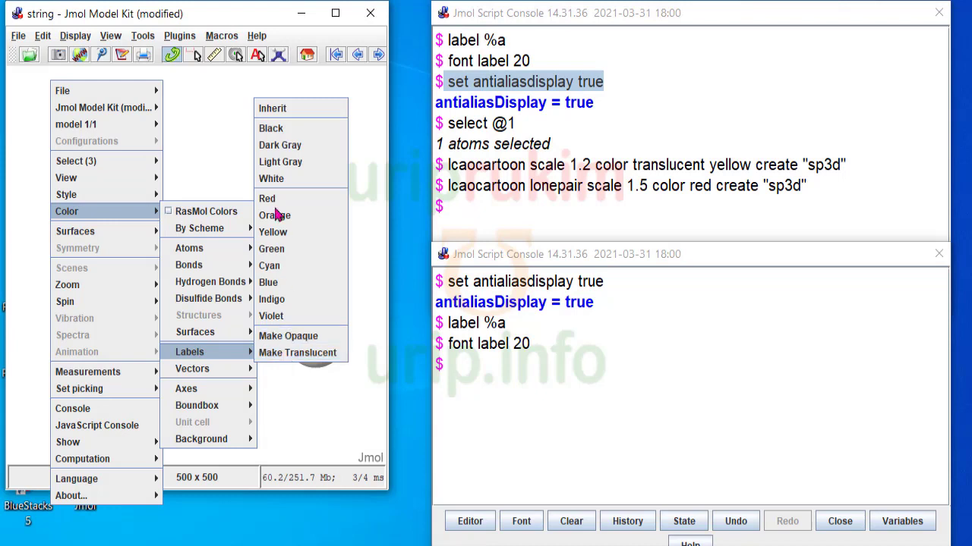
click(273, 129)
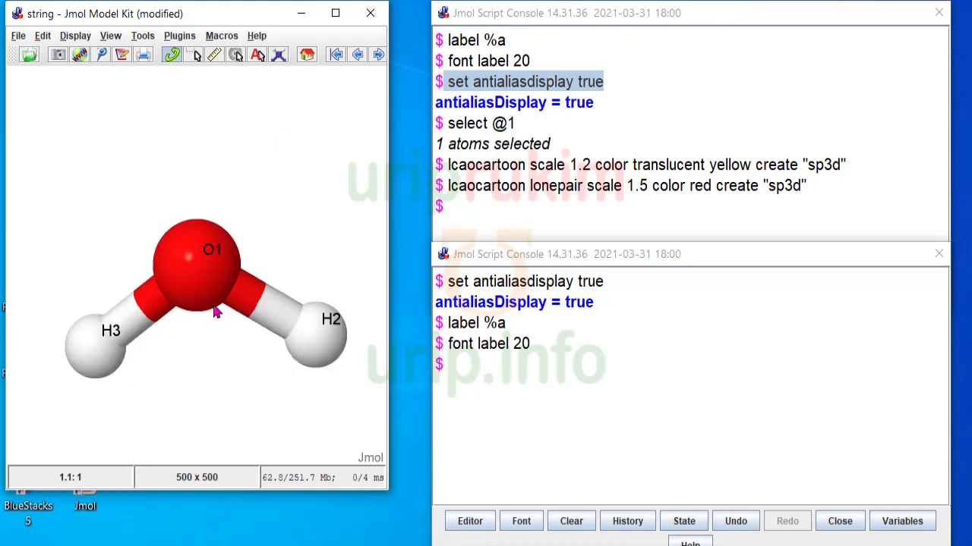
click(76, 38)
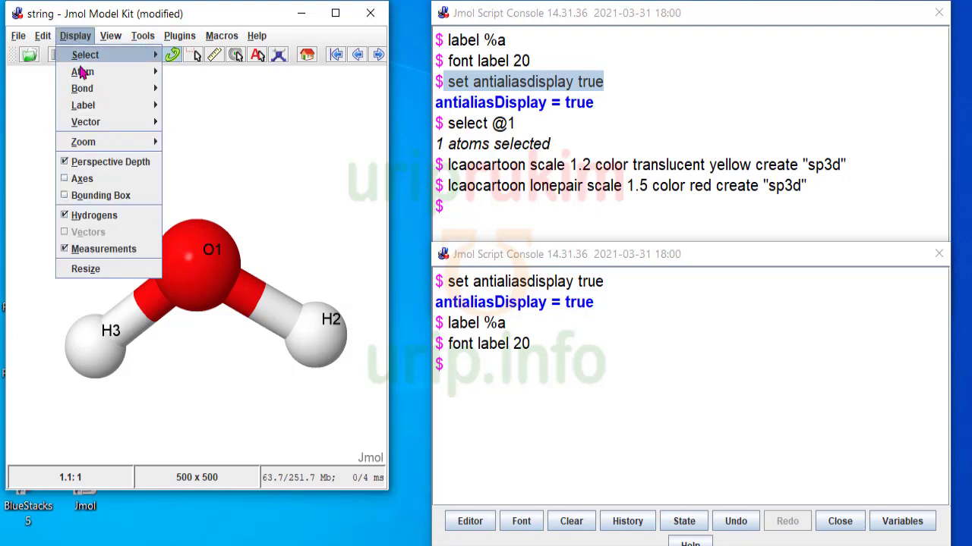
mouse_move(94, 108)
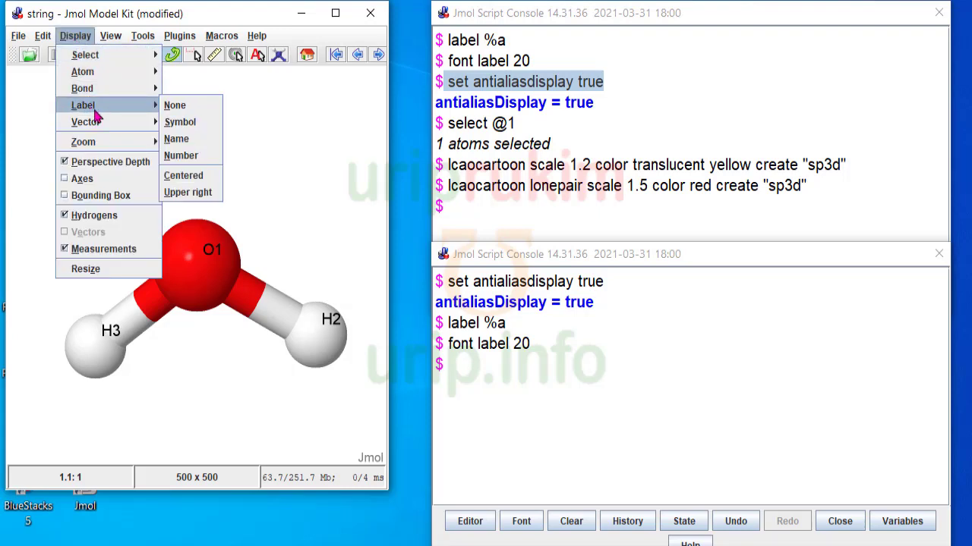
click(182, 176)
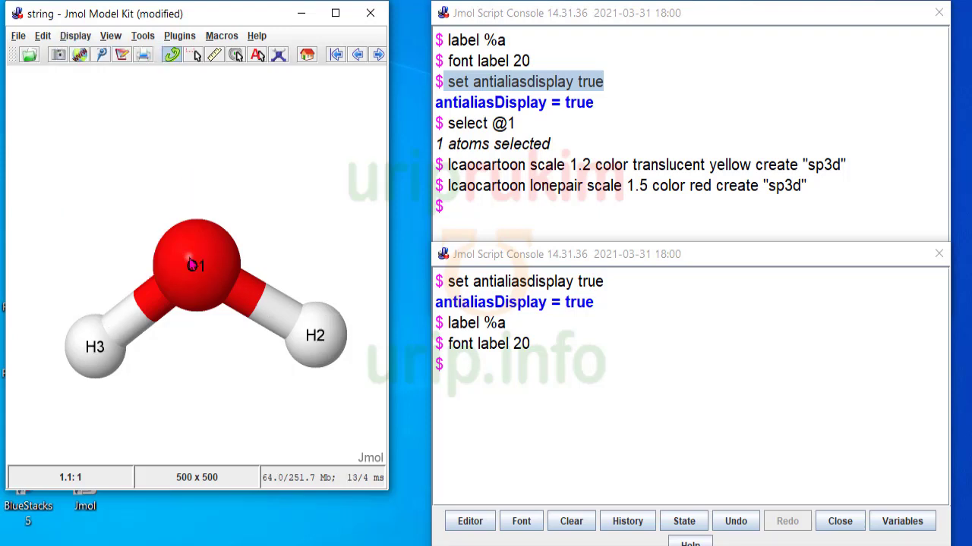
Select the oxygen with "select @1" and run "lcaocartoon scale 1 color translucent yellow create "sp3c" create "sp3d""
click(458, 364)
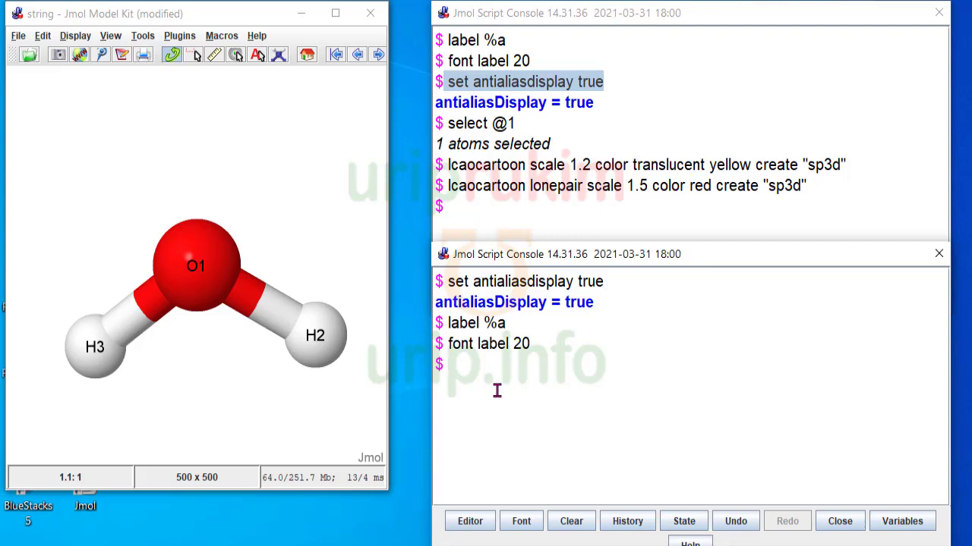
text(select @1)
key(Return)
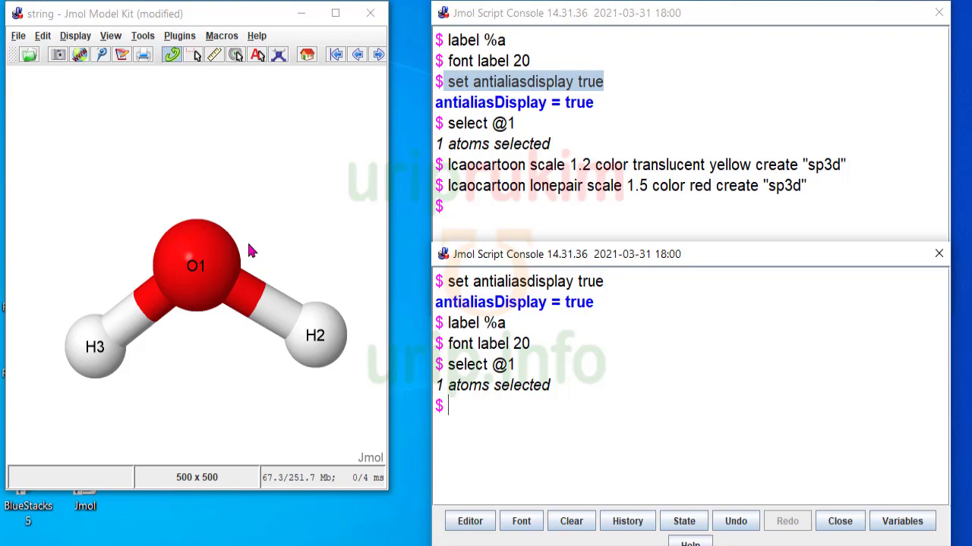
text(lcaocartoon)
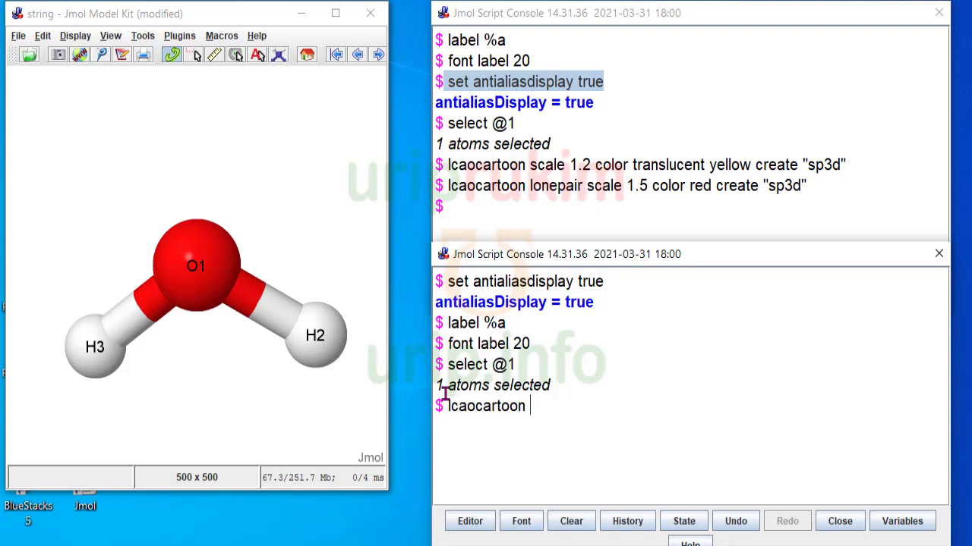
text( scale )
text(color translucent ye)
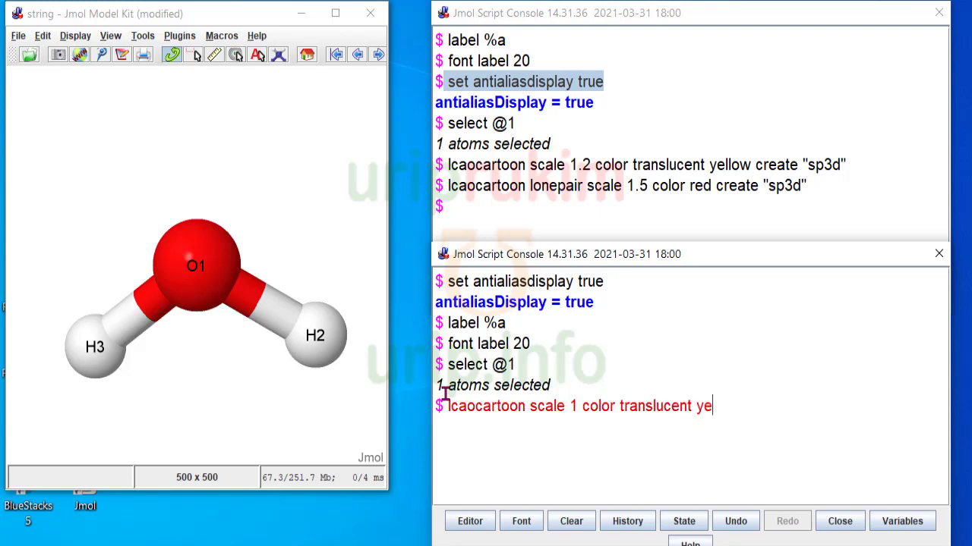
text(llow cretate)
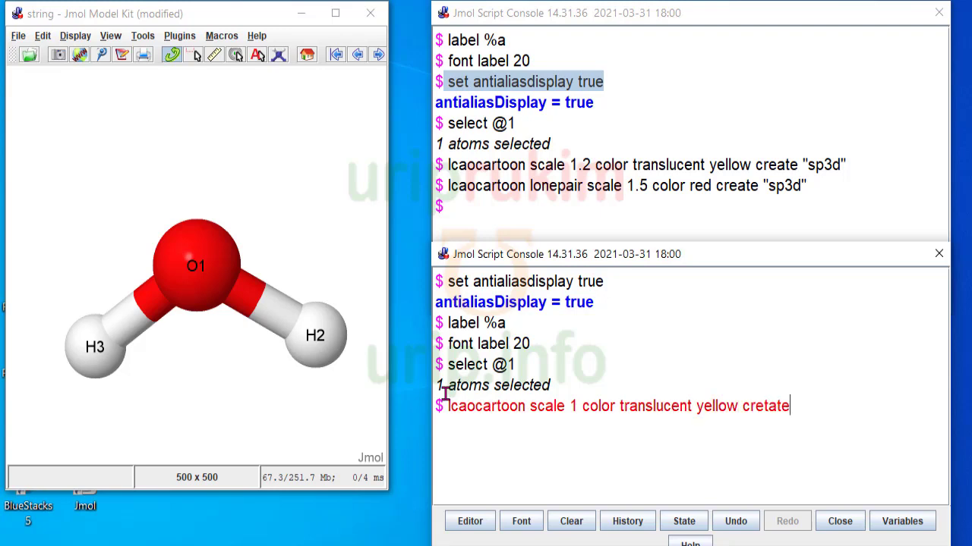
key(BackSpace)
key(BackSpace)
key(BackSpace)
key(BackSpace)
text(ate "sp3c")
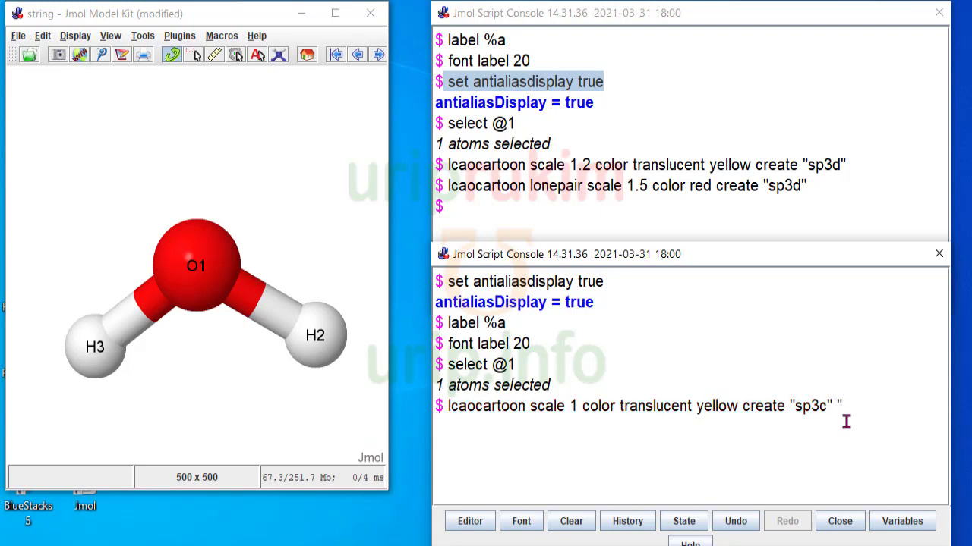
drag(740, 406, 841, 414)
click(846, 406)
text(create "sp3c")
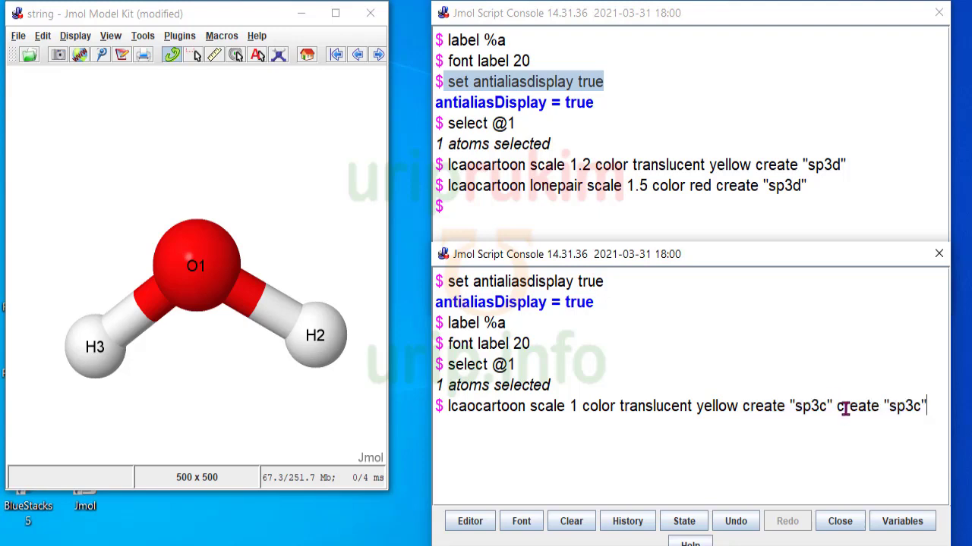
drag(914, 407, 920, 406)
text(d)
key(Return)
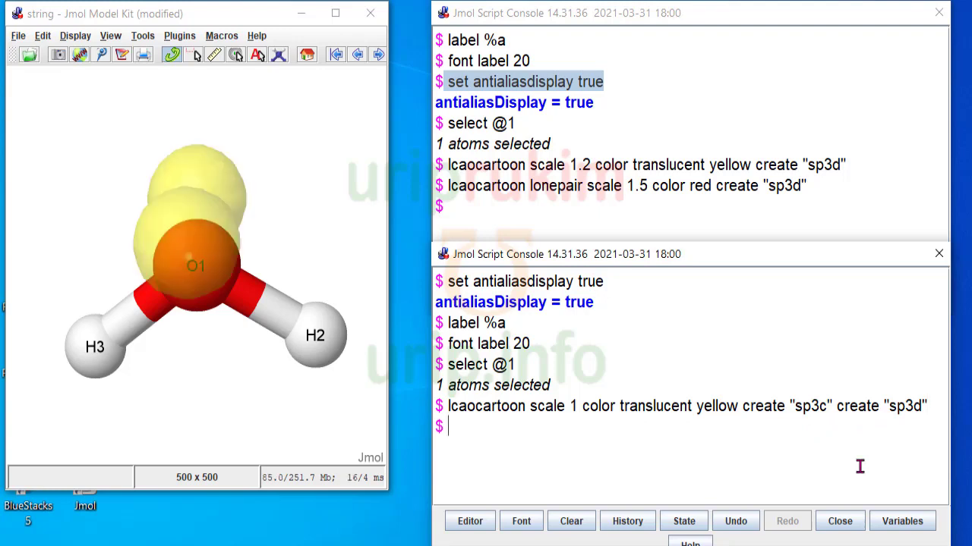
Add electron dots to the water oxygen's two lobes with "lcaocartoon lonepair scale 1.2 color red create "sp3c" create "sp3d"" and rotate the molecule to view them
drag(182, 243, 147, 289)
click(592, 470)
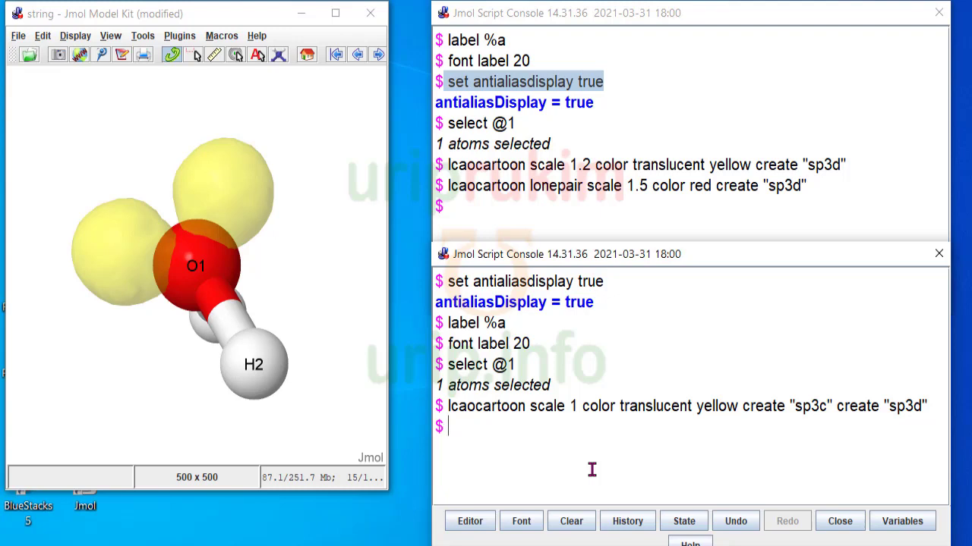
key(Up)
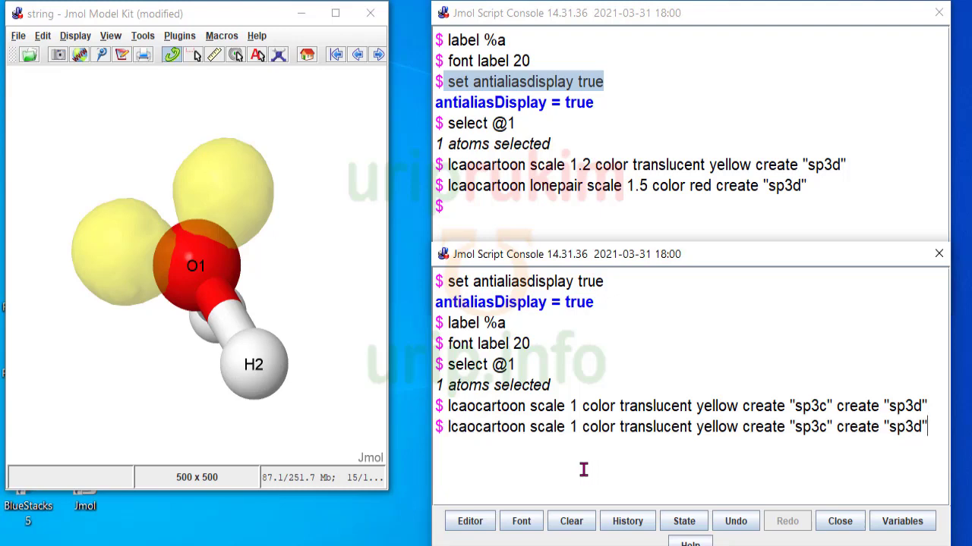
click(531, 428)
text(lone)
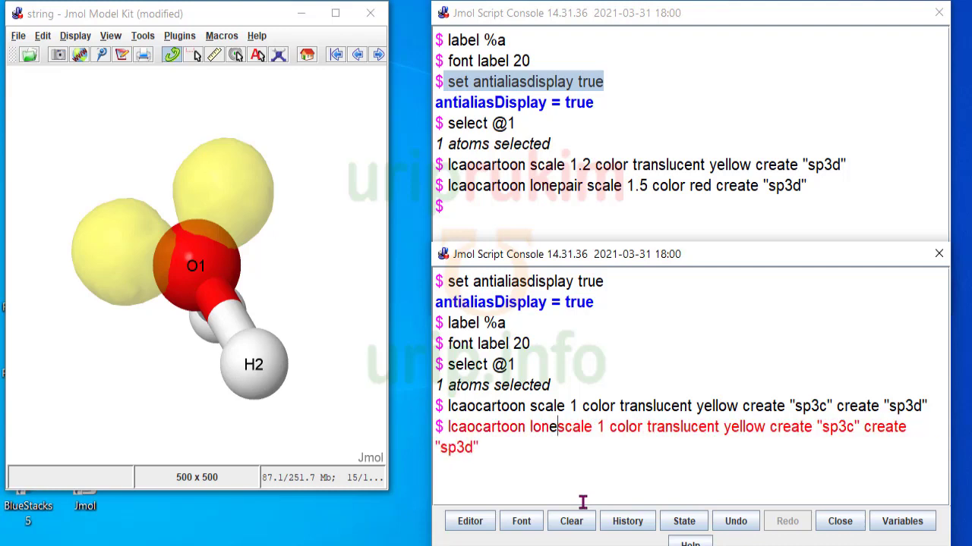
text(pa)
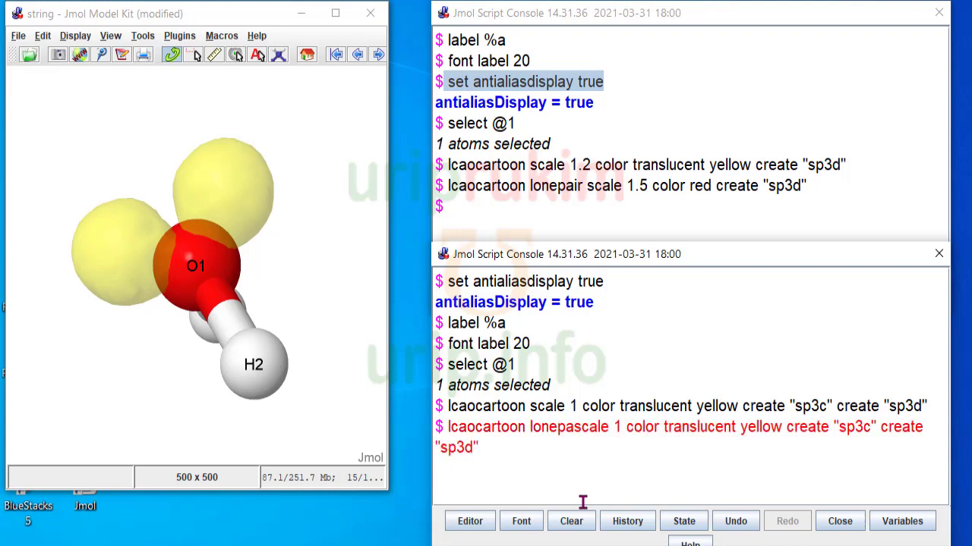
text(ir)
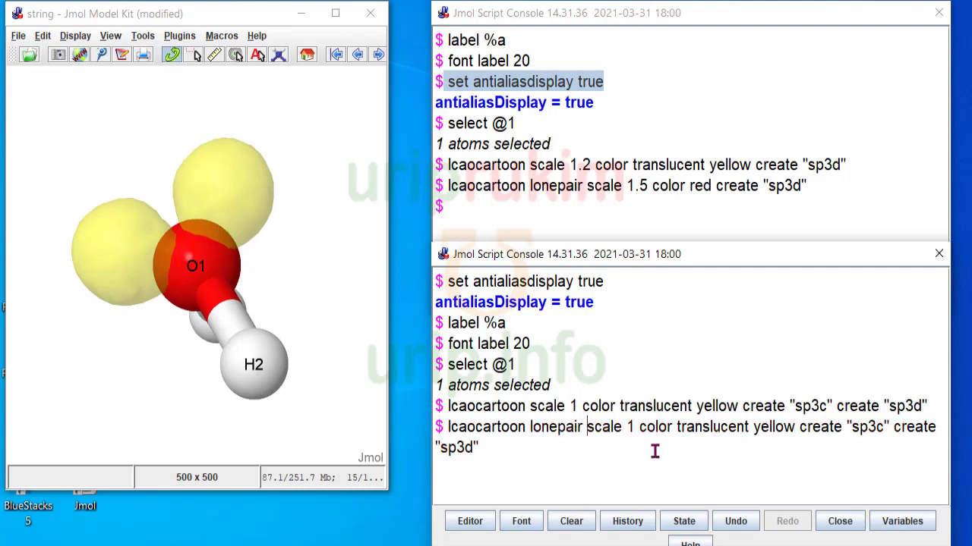
click(636, 428)
text(.)
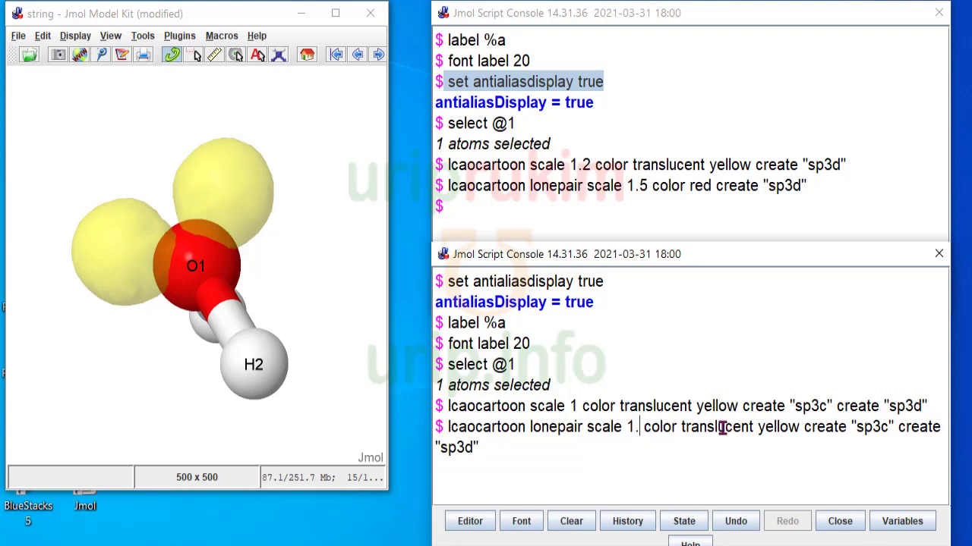
text(2)
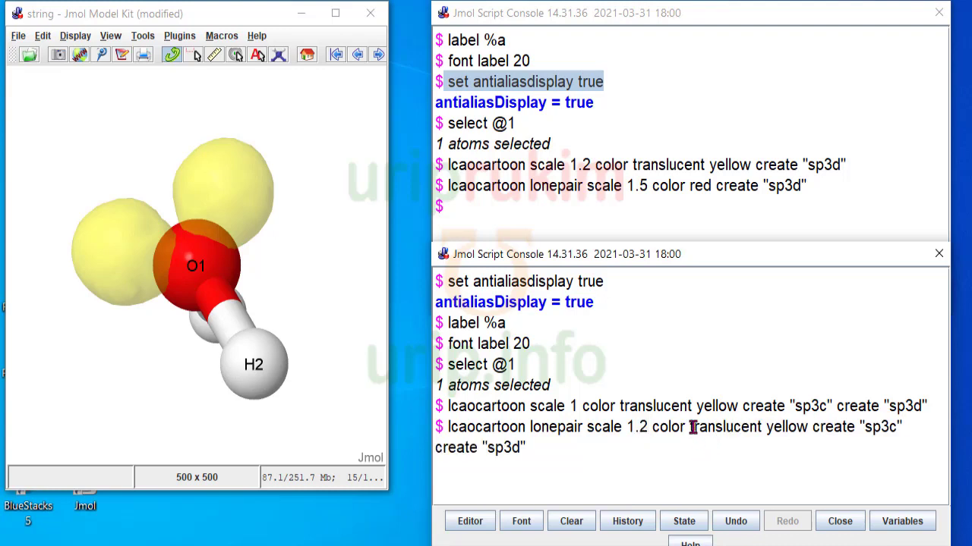
drag(690, 428, 809, 430)
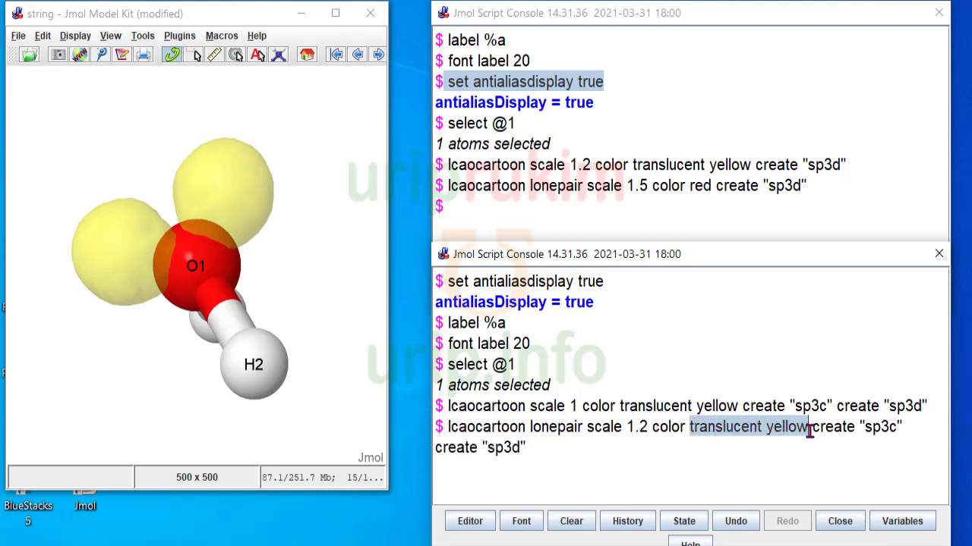
text(red)
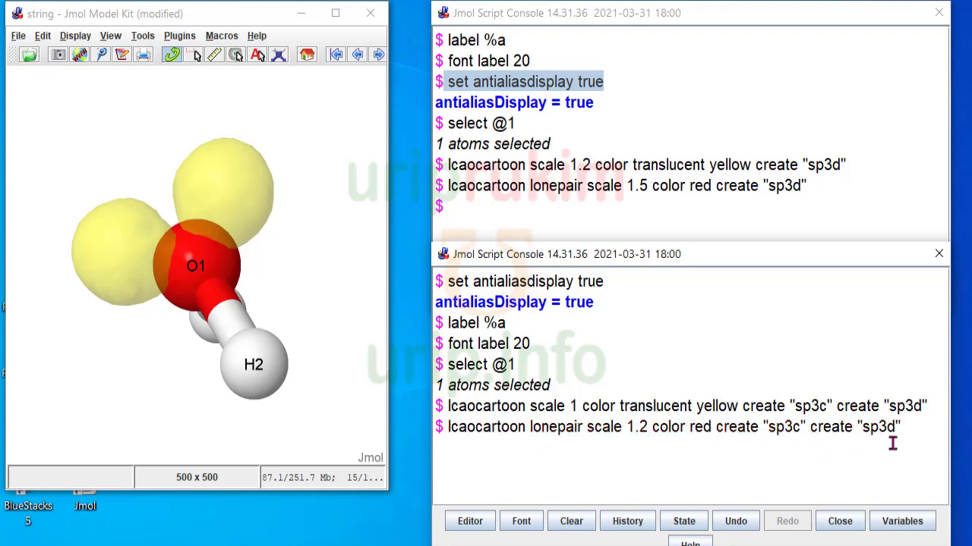
click(911, 429)
key(Return)
drag(228, 357, 178, 330)
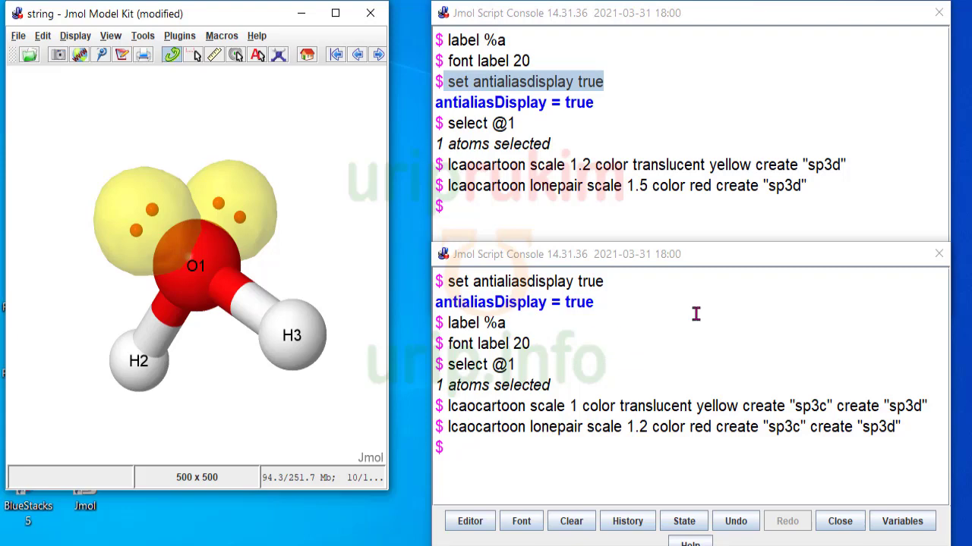
Move the water console up beneath the first console's title and place a new empty Jmol window over the water model
drag(716, 260, 718, 68)
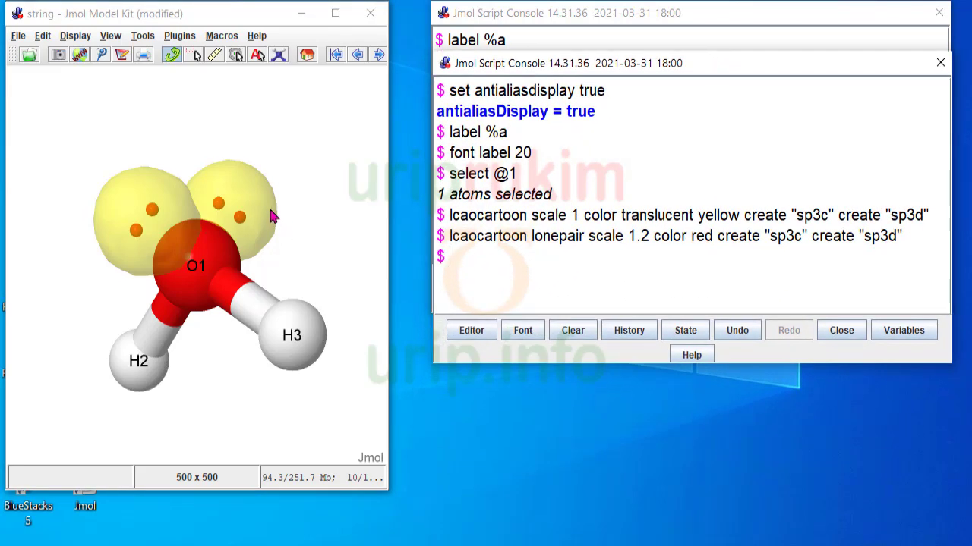
click(19, 38)
click(31, 57)
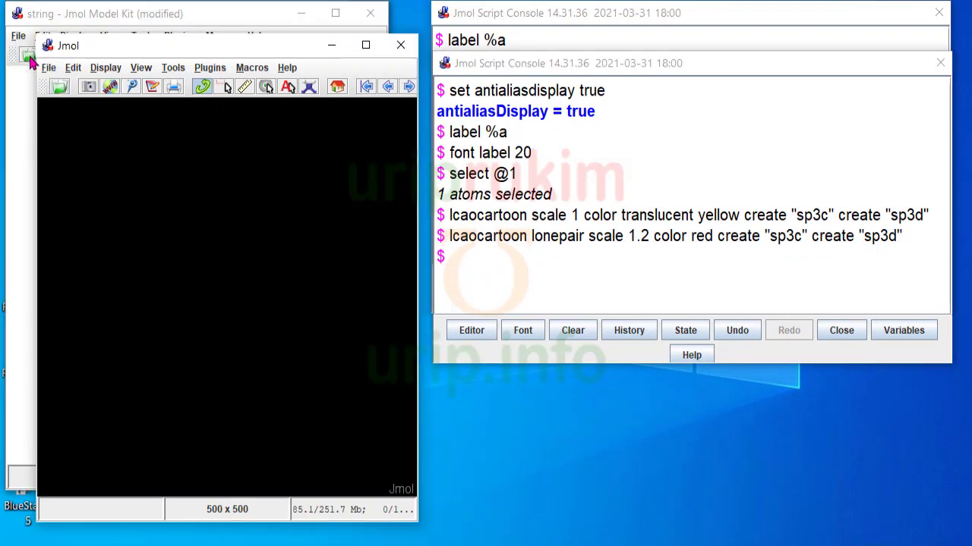
drag(150, 50, 121, 21)
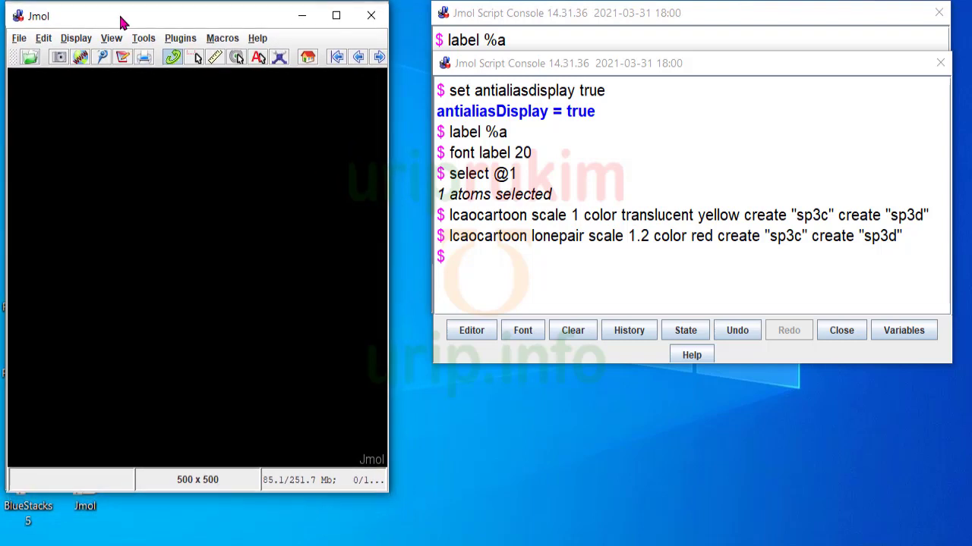
Set the background color of the new empty Jmol window to white
right_click(97, 123)
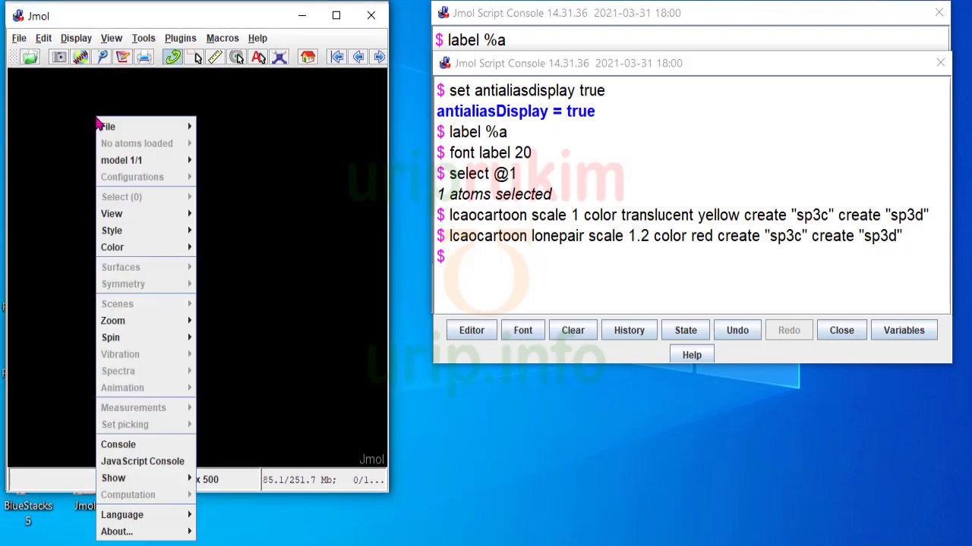
mouse_move(122, 247)
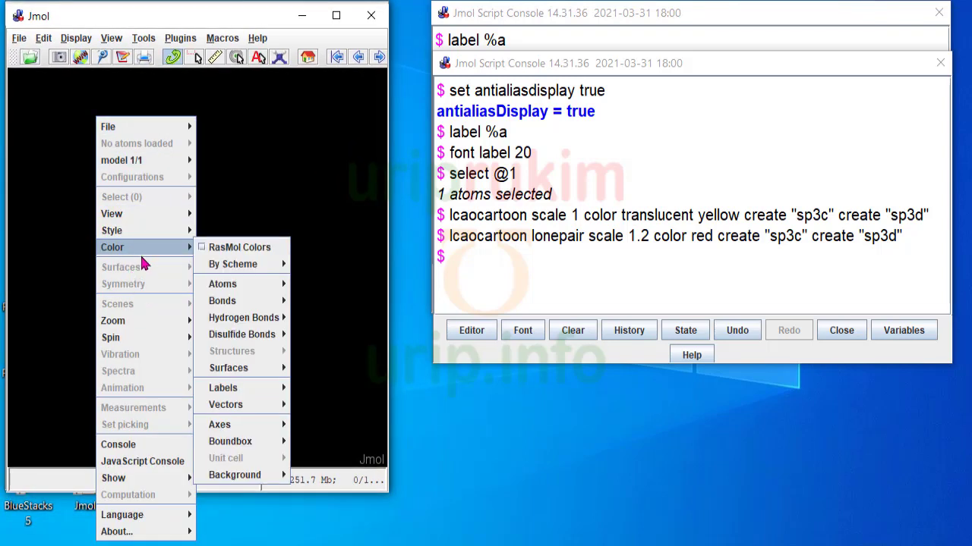
mouse_move(275, 478)
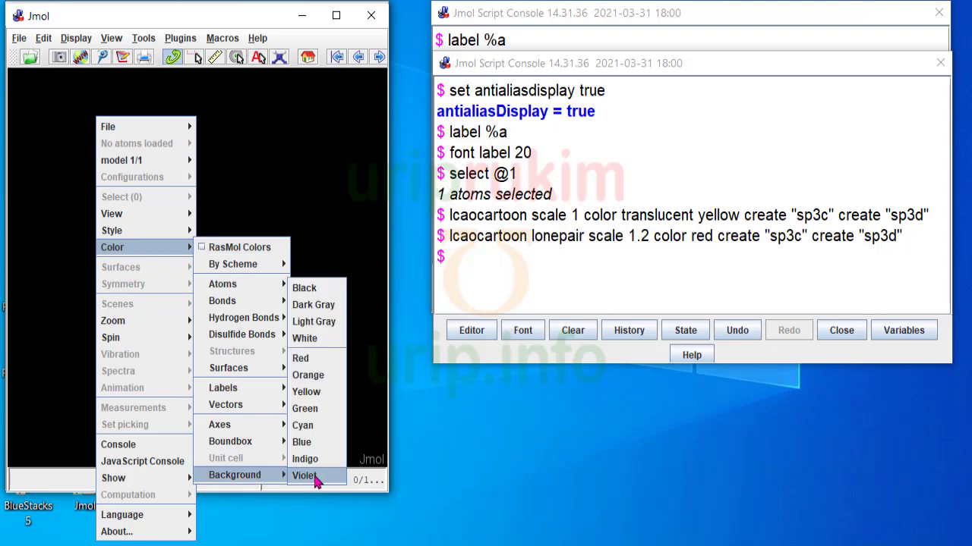
click(315, 339)
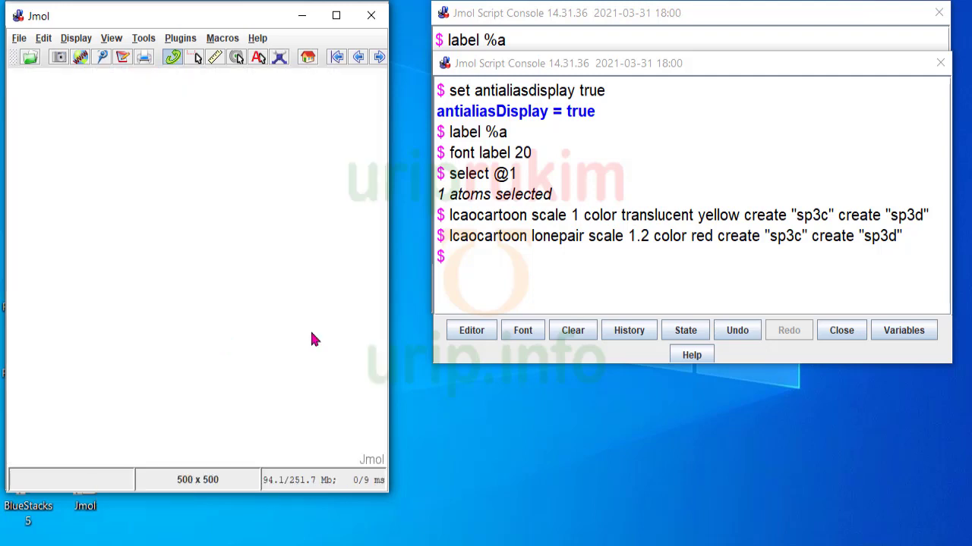
Start the model kit and replace the default methane's carbon with fluorine (F) to build hydrogen fluoride
click(280, 59)
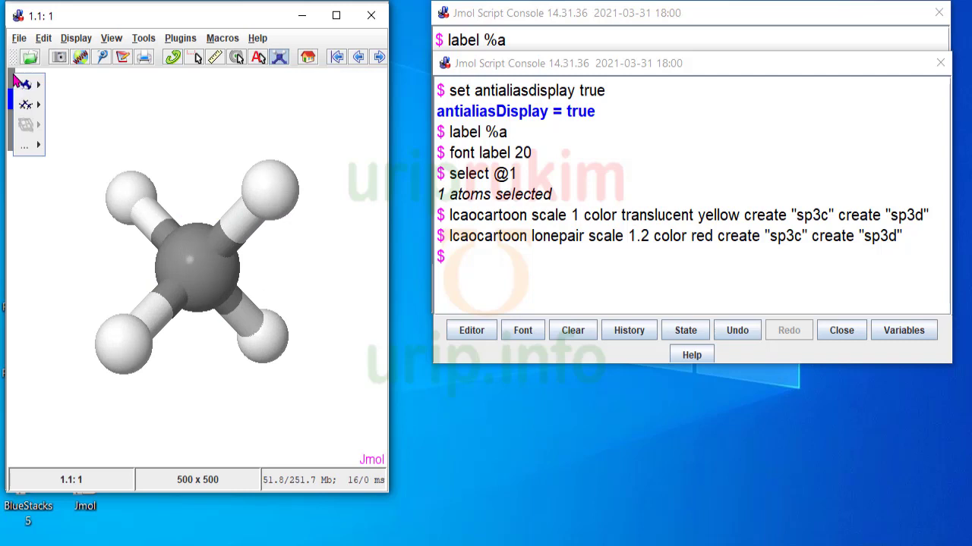
click(23, 83)
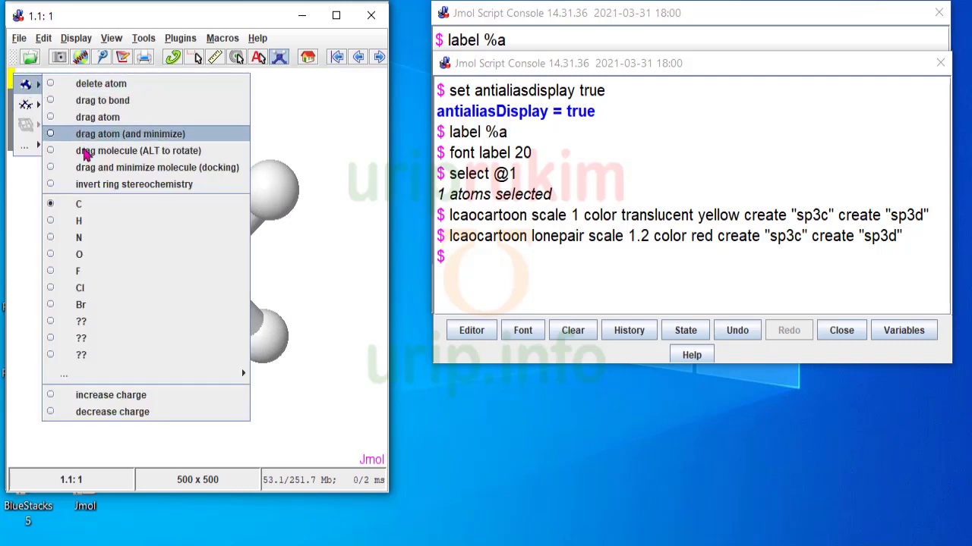
click(78, 271)
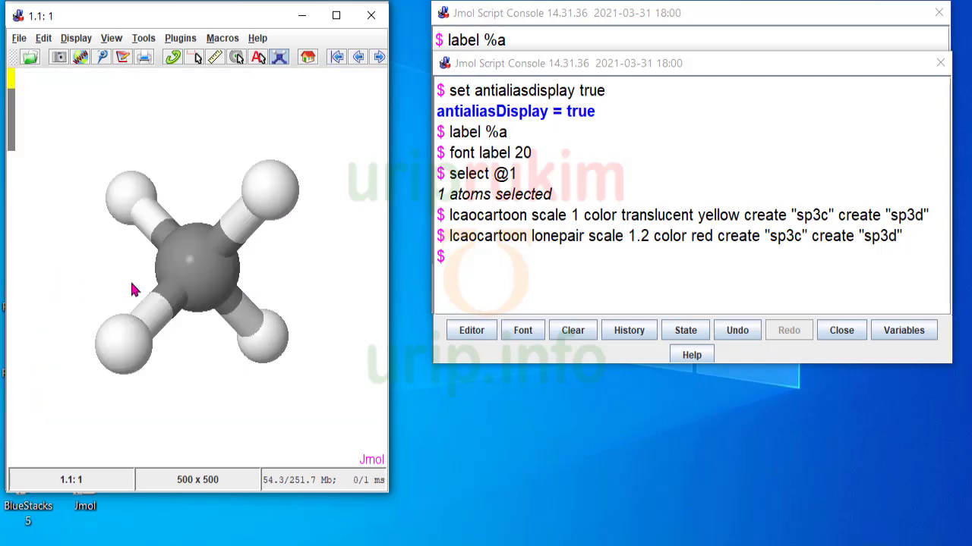
click(194, 275)
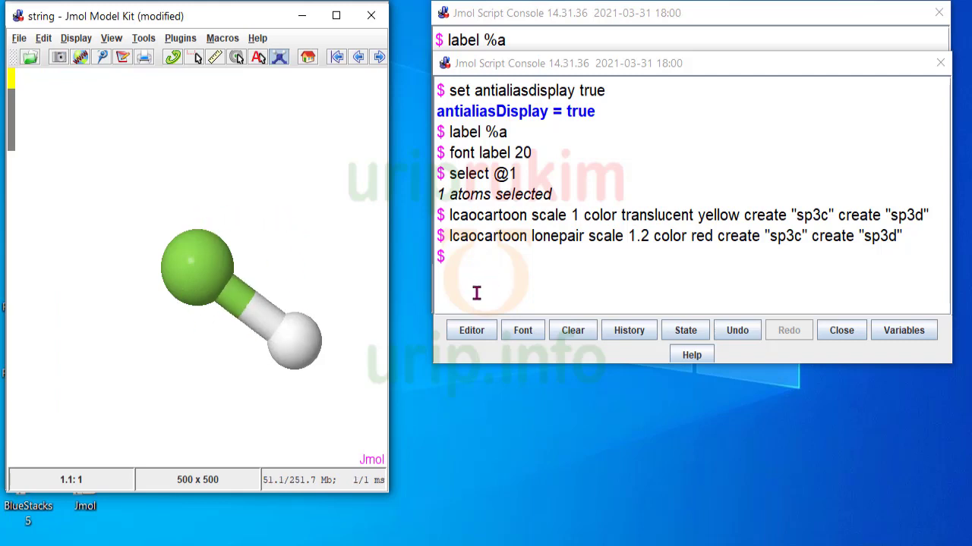
Open a script console for the hydrogen fluoride model, place it below the water console, and run "set antialiasdisplay true"
click(19, 40)
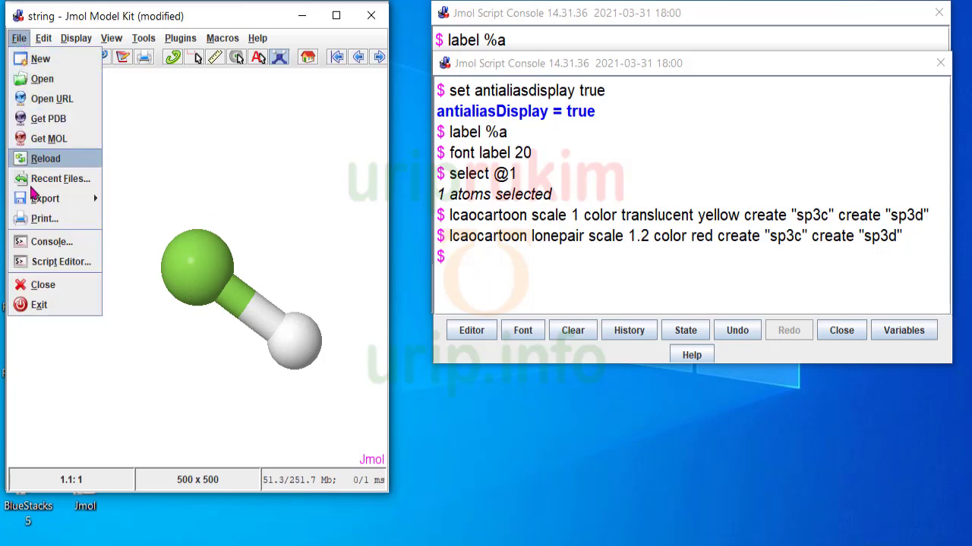
click(43, 245)
drag(381, 137, 562, 256)
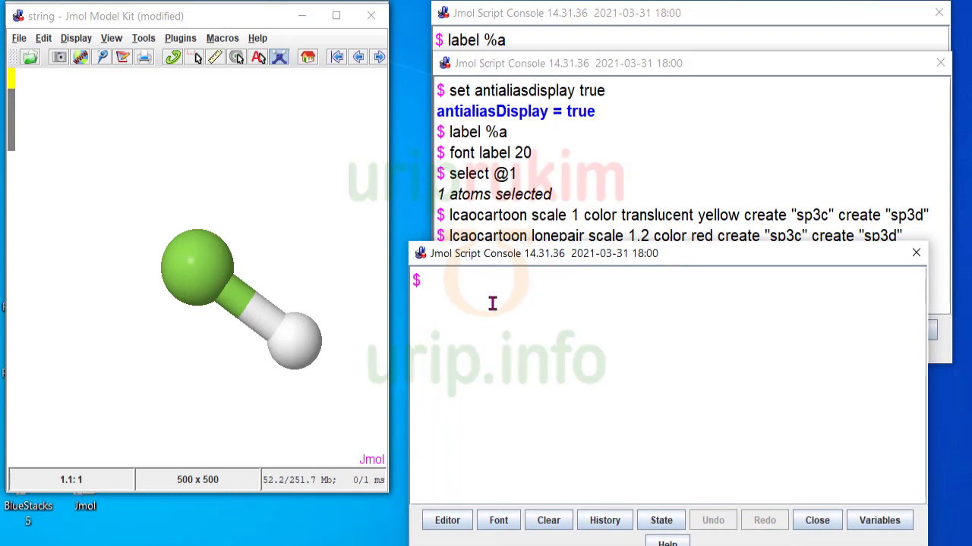
text(set antialias)
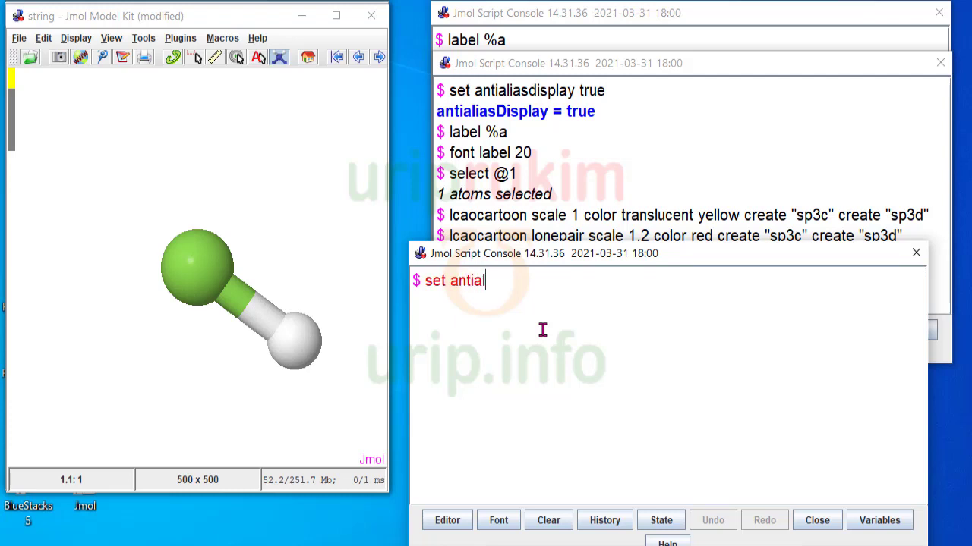
text(y )
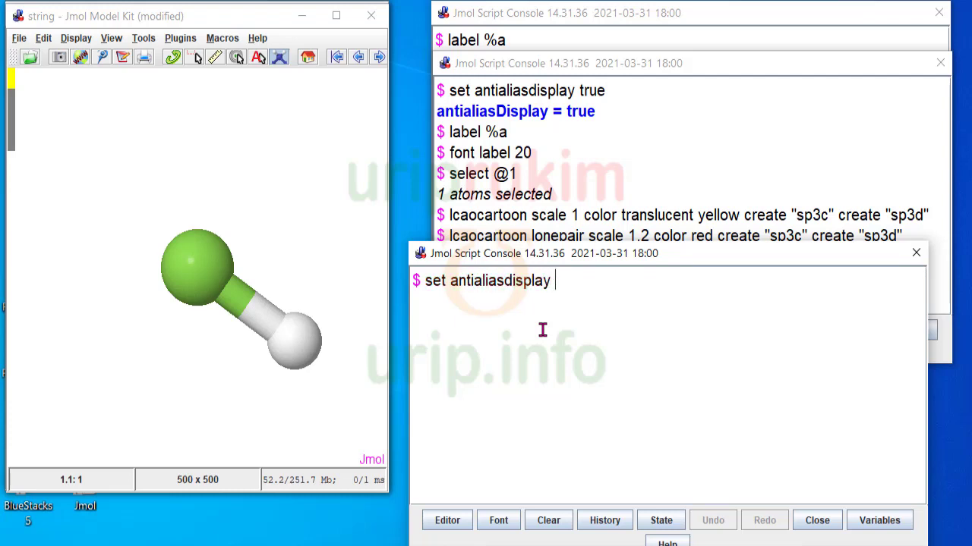
text(true)
key(Return)
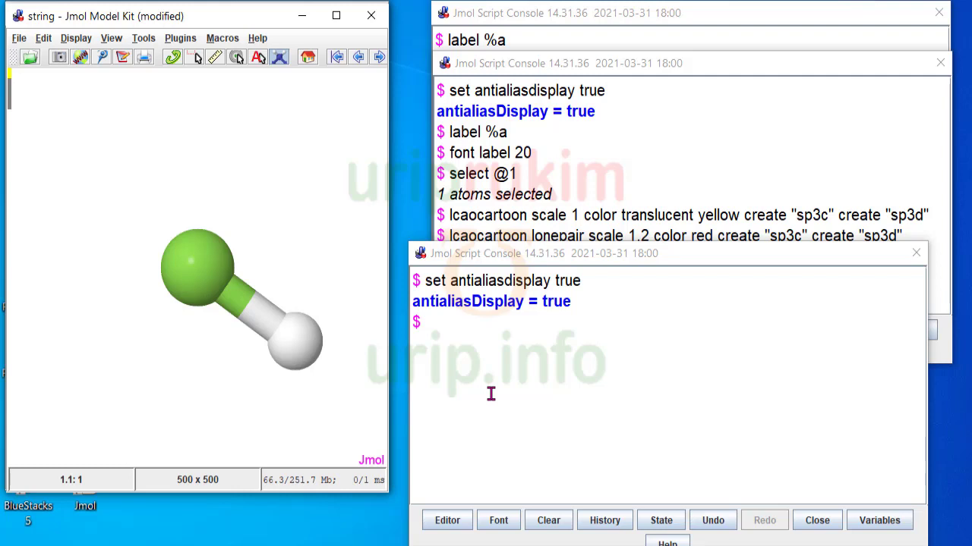
Label the hydrogen fluoride atoms with the command "label %a"
text(label)
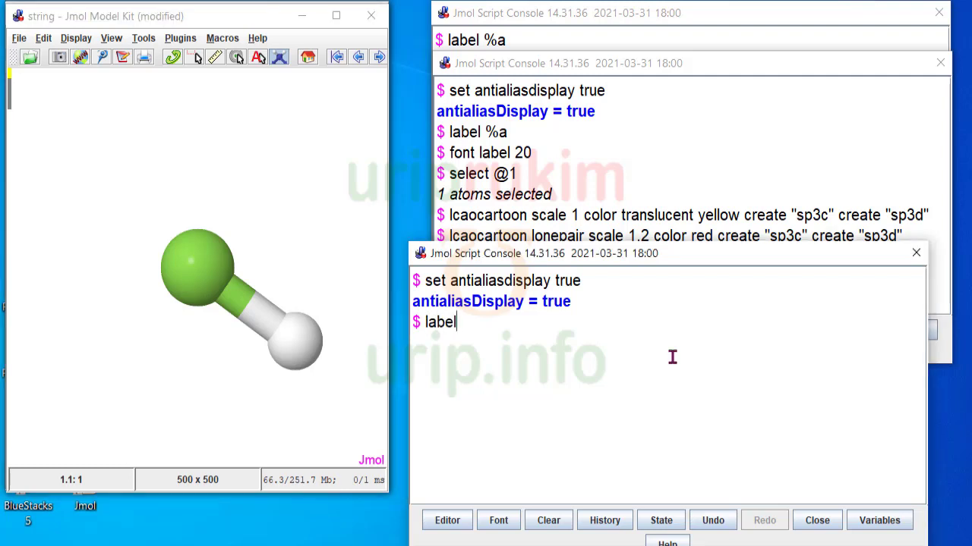
text( %a)
key(Return)
click(262, 293)
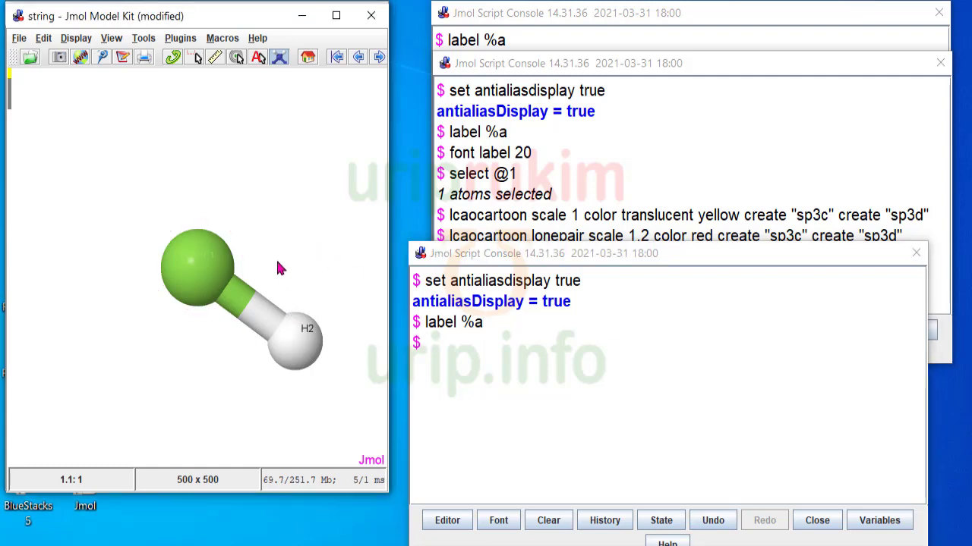
Leave model kit mode, color the hydrogen fluoride atom labels red, and center them on the atoms
click(173, 57)
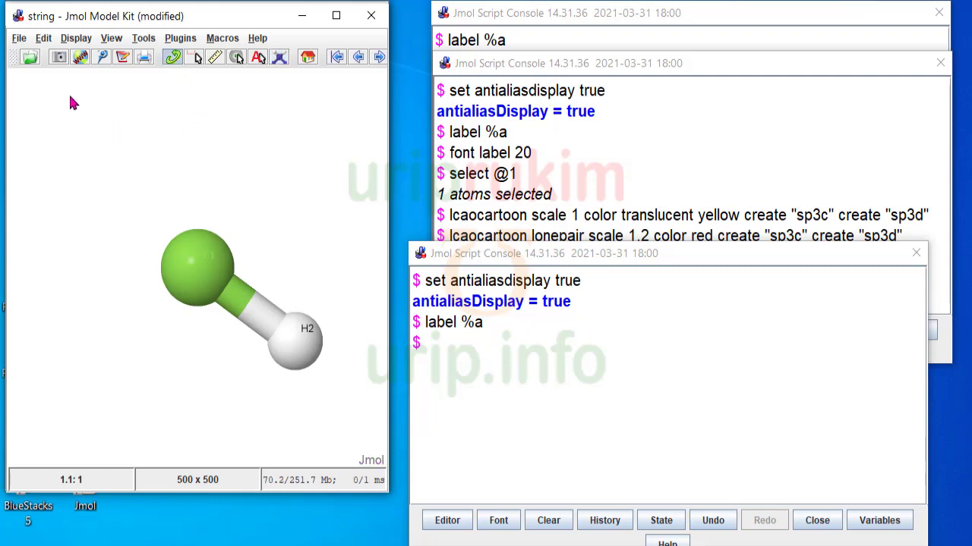
right_click(32, 92)
mouse_move(57, 219)
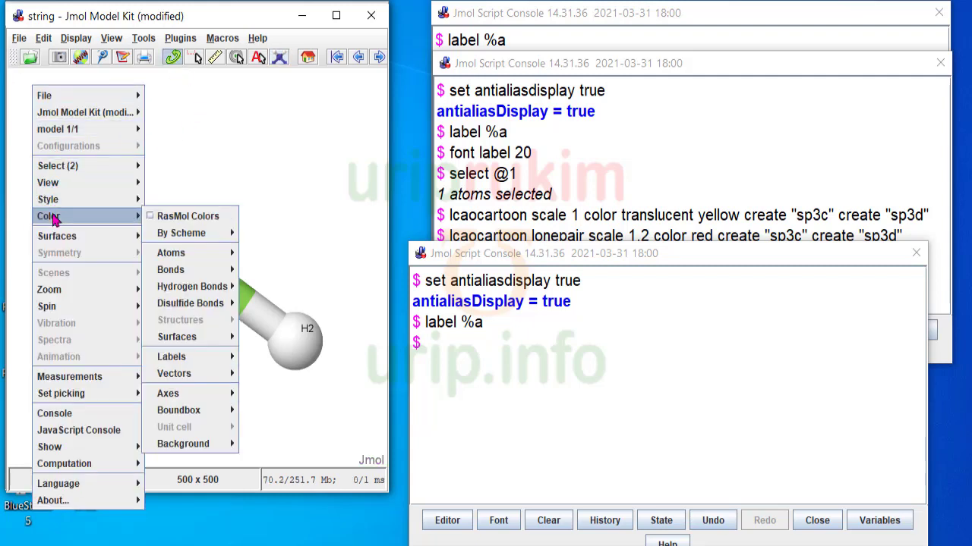
mouse_move(190, 359)
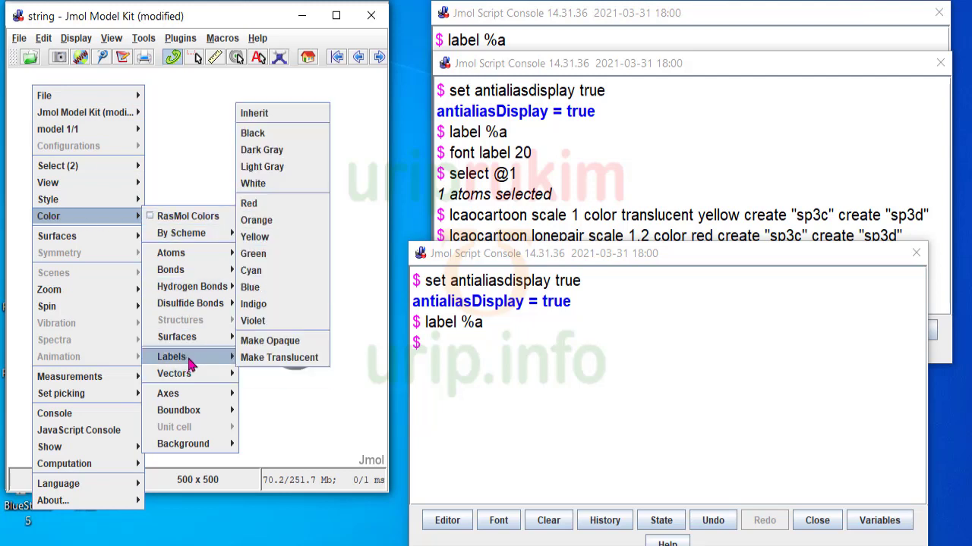
click(265, 203)
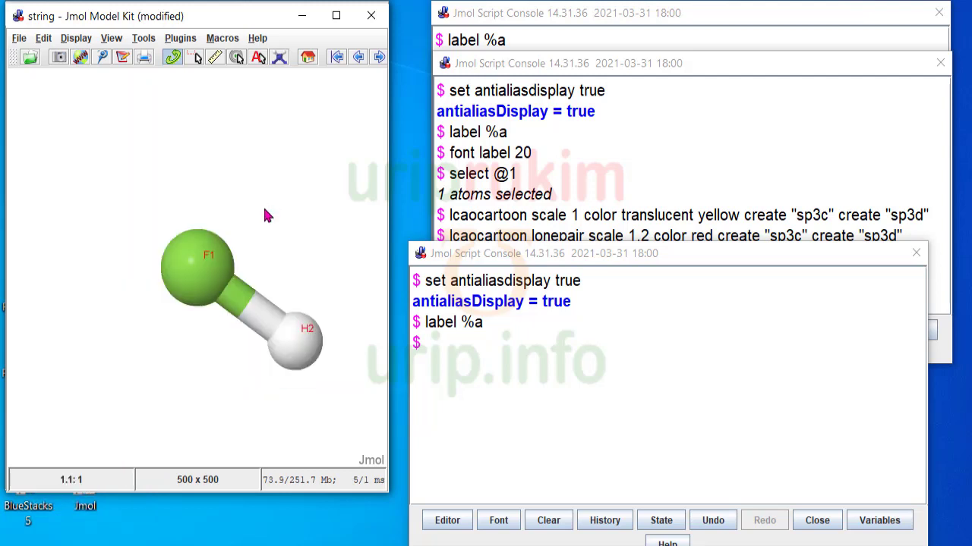
click(79, 42)
mouse_move(148, 110)
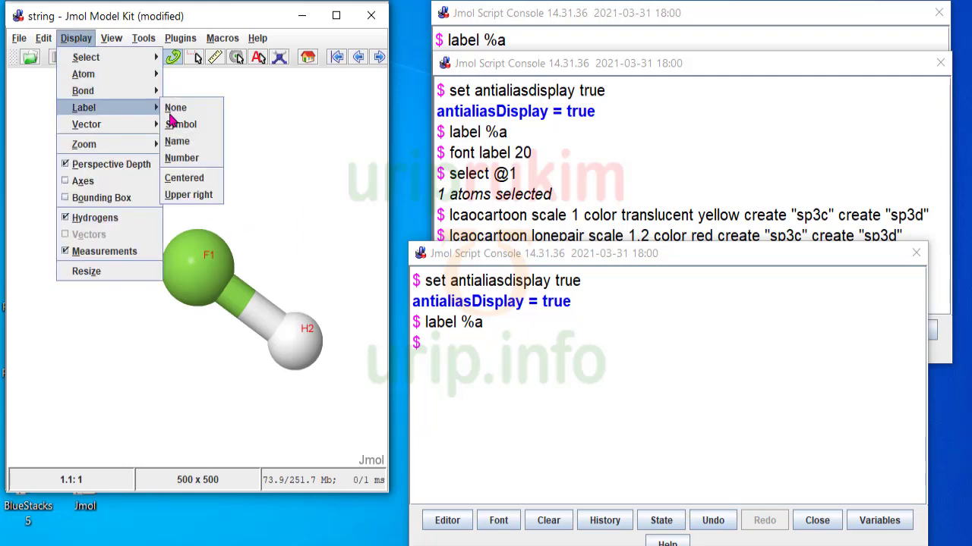
click(184, 179)
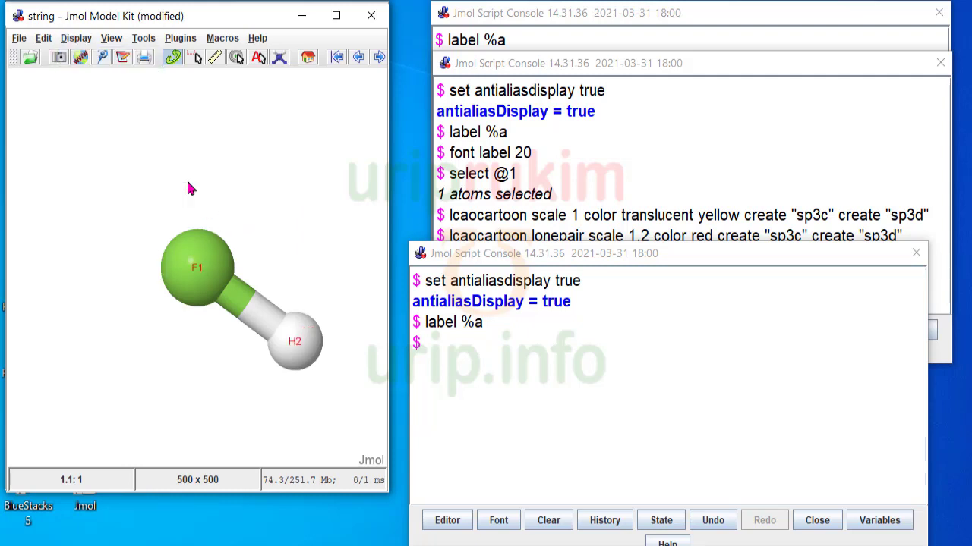
click(428, 360)
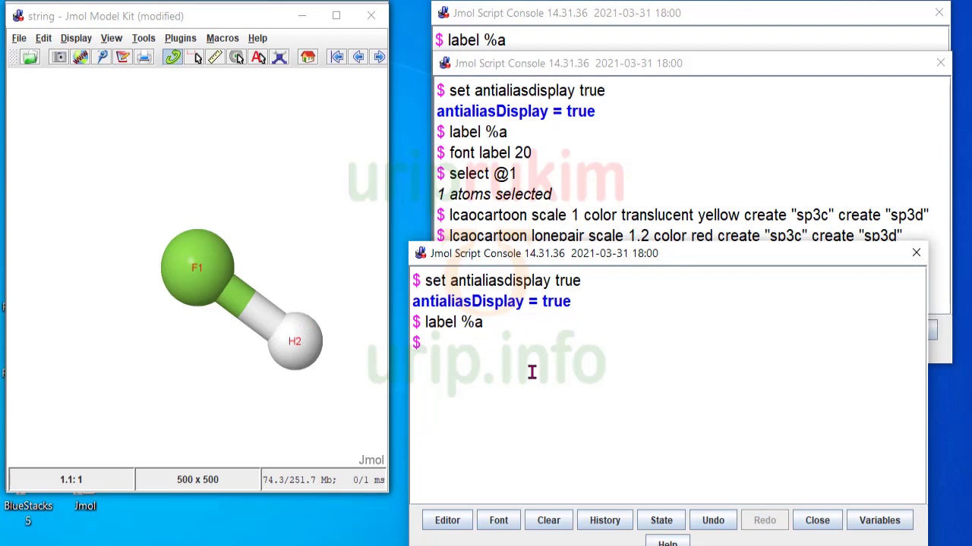
Set the hydrogen fluoride label size with "font label 20" and select the fluorine atom with "select @1"
text(font label 20)
key(Return)
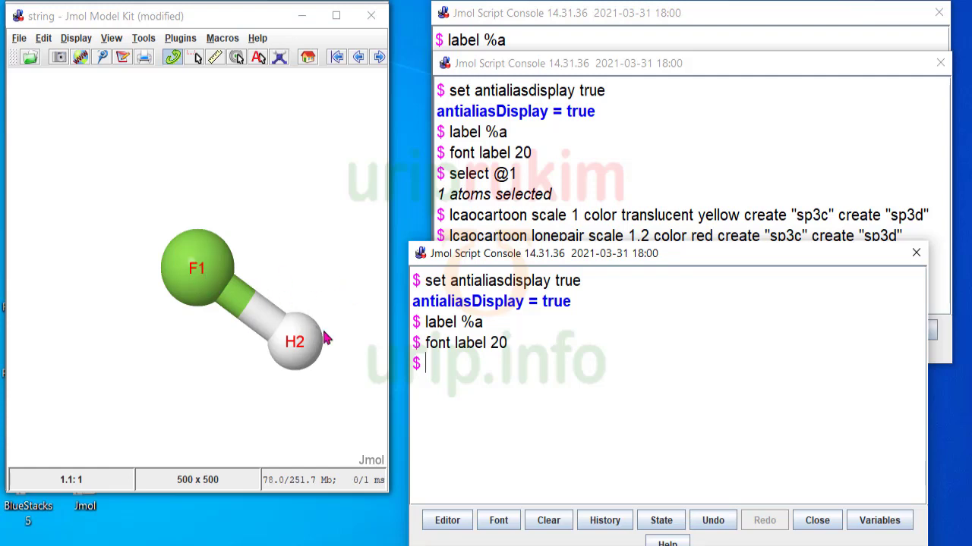
text(select @1)
key(Return)
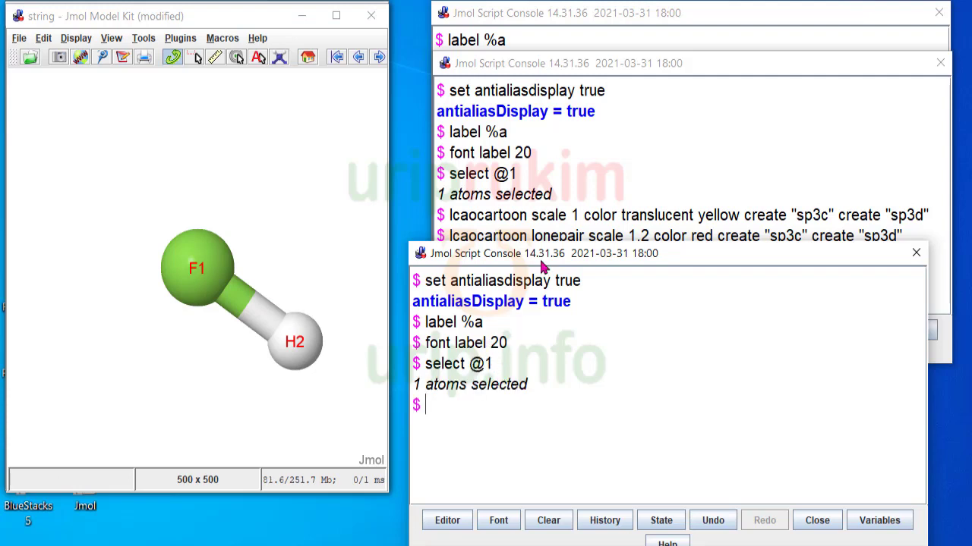
Copy the translucent yellow scale 1 lcaocartoon command from the water console into the hydrogen fluoride console
drag(542, 261, 543, 281)
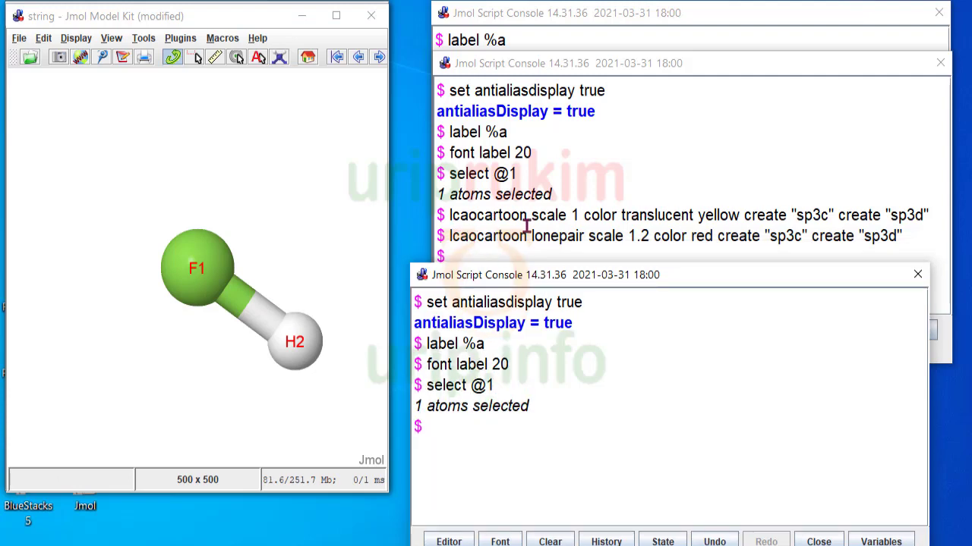
click(454, 215)
drag(452, 216, 930, 215)
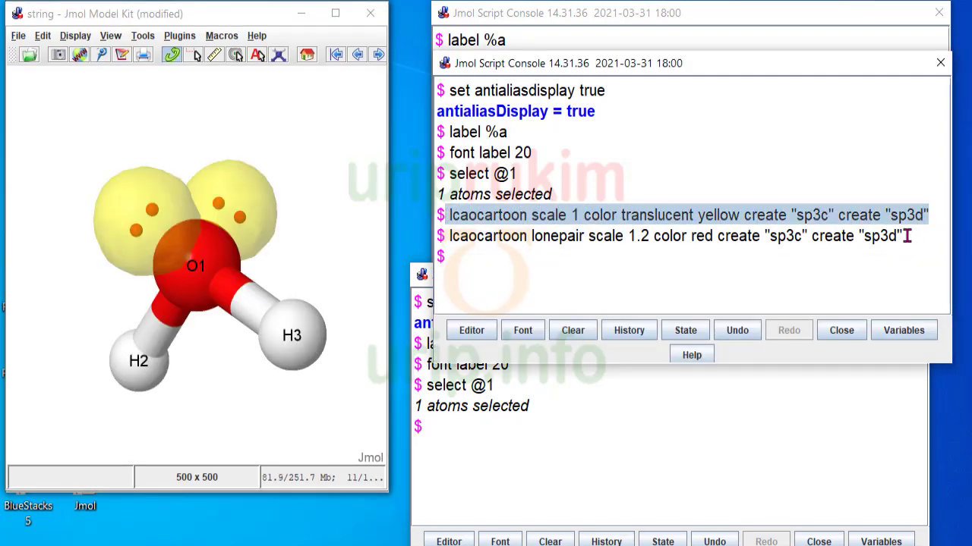
click(437, 427)
text(lcaocartoon scale 1 color translucent yellow create "sp3c" create "sp3d")
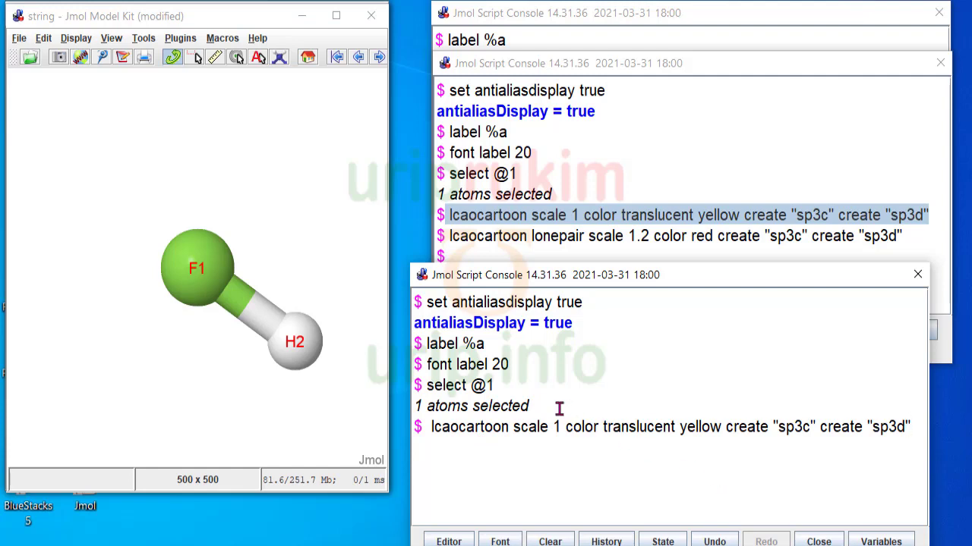
Add create "sp3b" before create "sp3c" in the copied command, run it, and rotate the model to view fluorine's three yellow lobes
click(726, 426)
drag(726, 427, 814, 427)
key(ctrl+c)
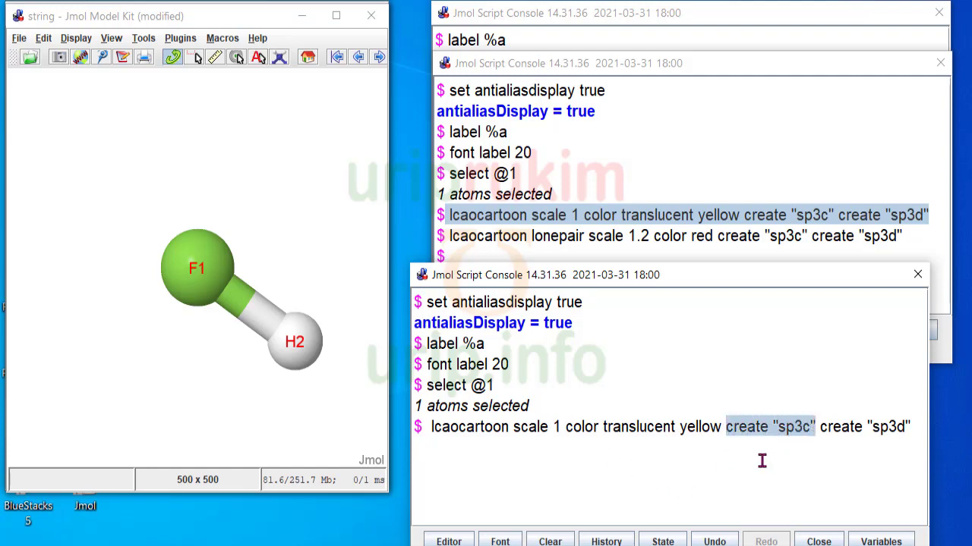
click(731, 448)
key(ctrl+v)
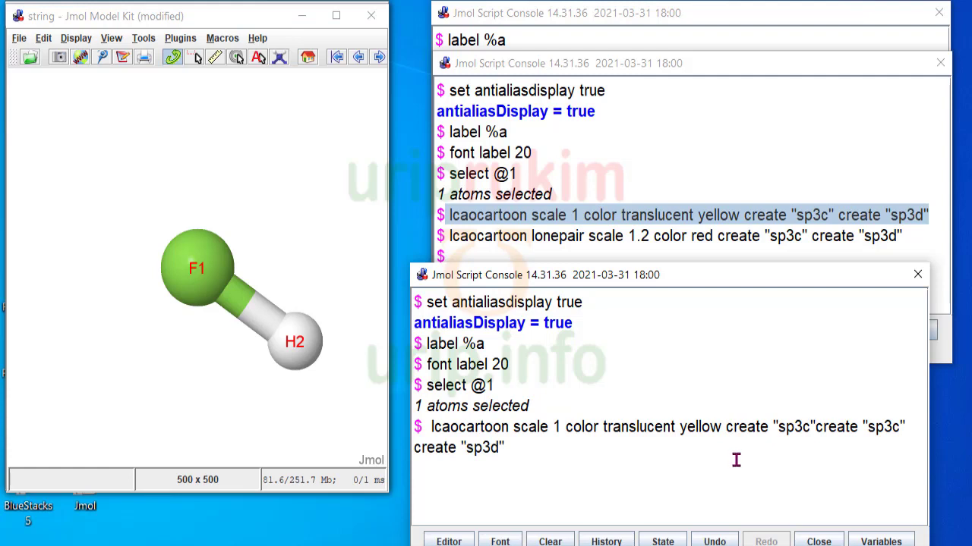
click(809, 427)
key(BackSpace)
text(b)
click(543, 450)
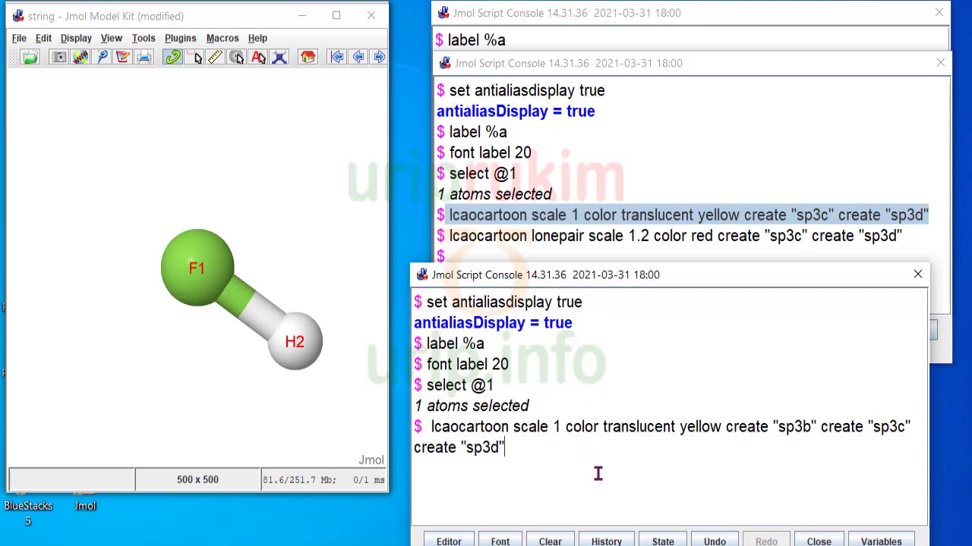
drag(332, 253, 250, 357)
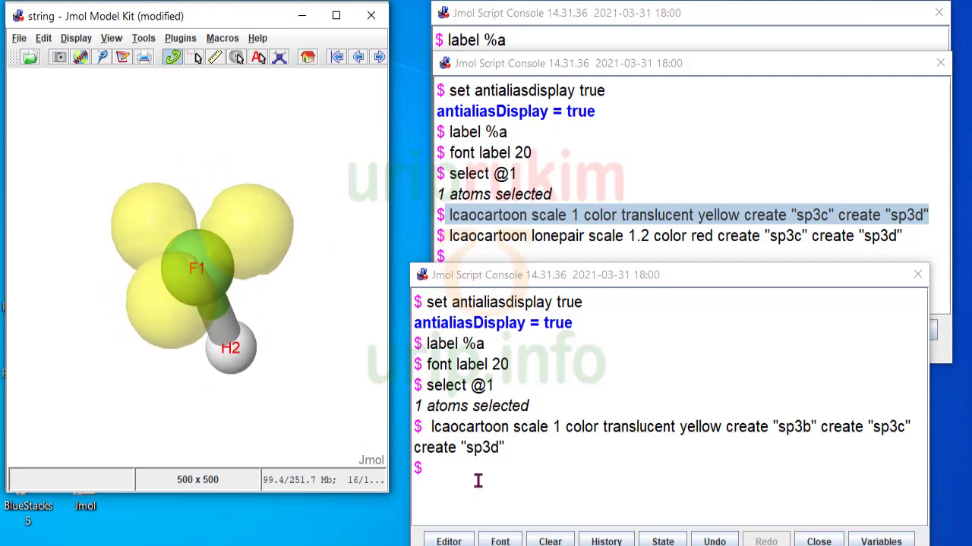
Adapt the previous command into lcaocartoon lonepair scale 1.2 color blue create "sp3b" create "sp3c" create "sp3d", run it, and inspect the lone pairs
click(459, 469)
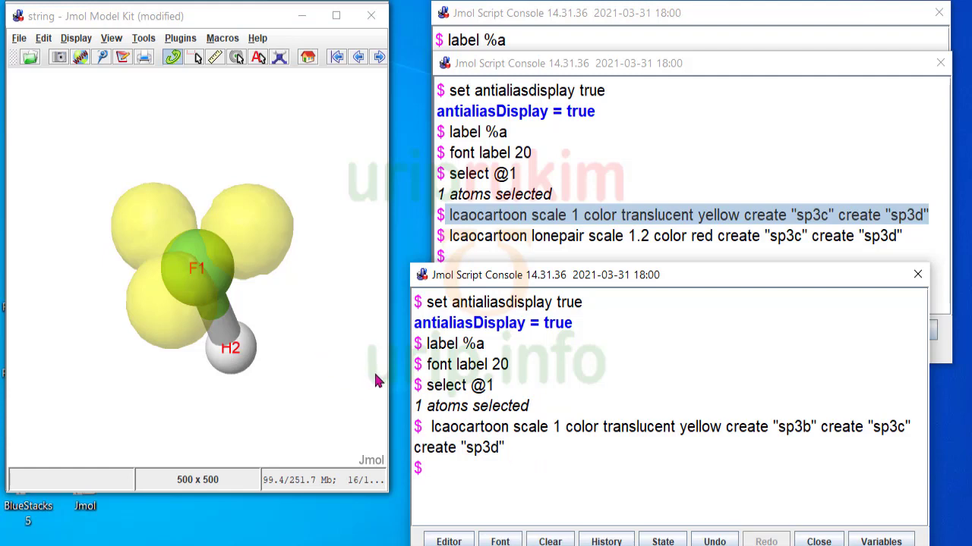
text(lcaocartoon scale 1 color translucent yellow create "sp3b" create "sp3c" create "sp3d")
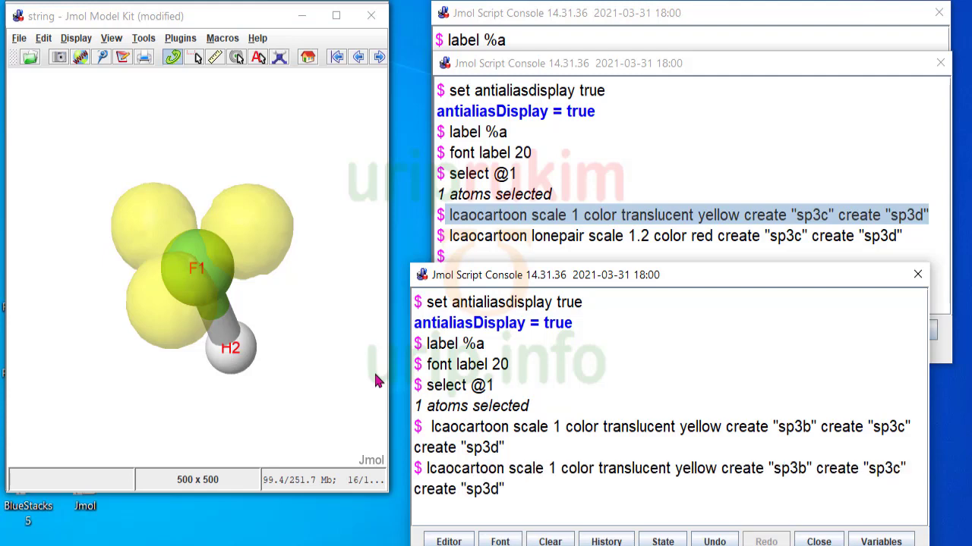
click(509, 467)
text(lonepair)
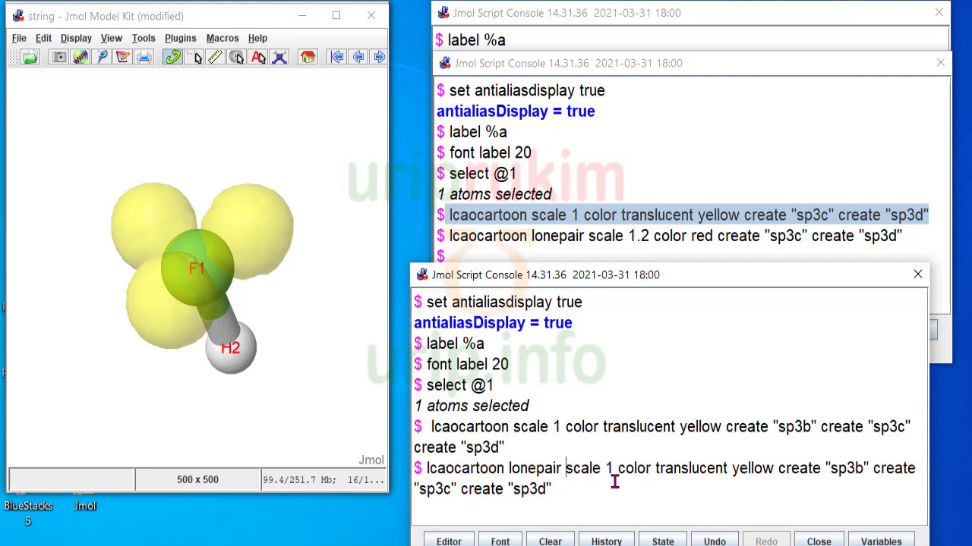
click(613, 468)
text(.2)
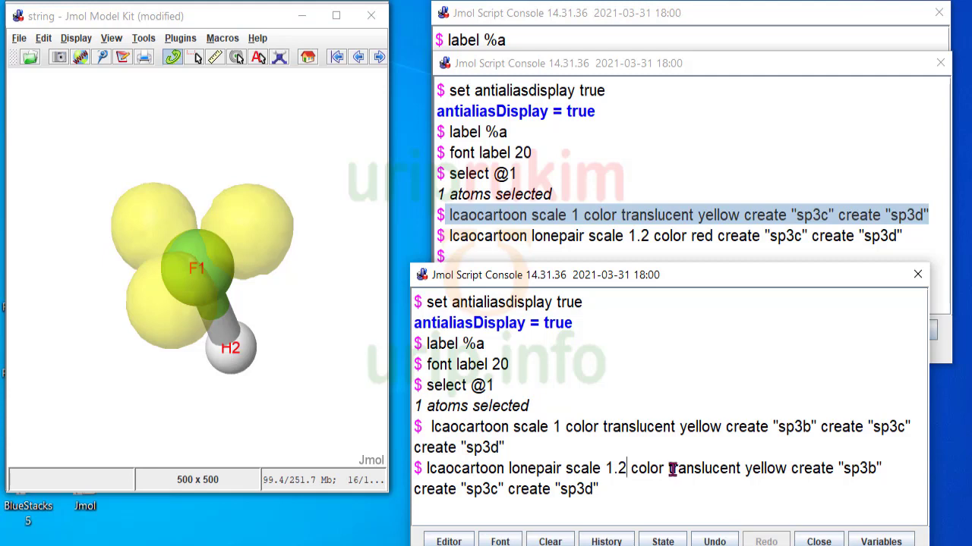
drag(668, 468, 786, 473)
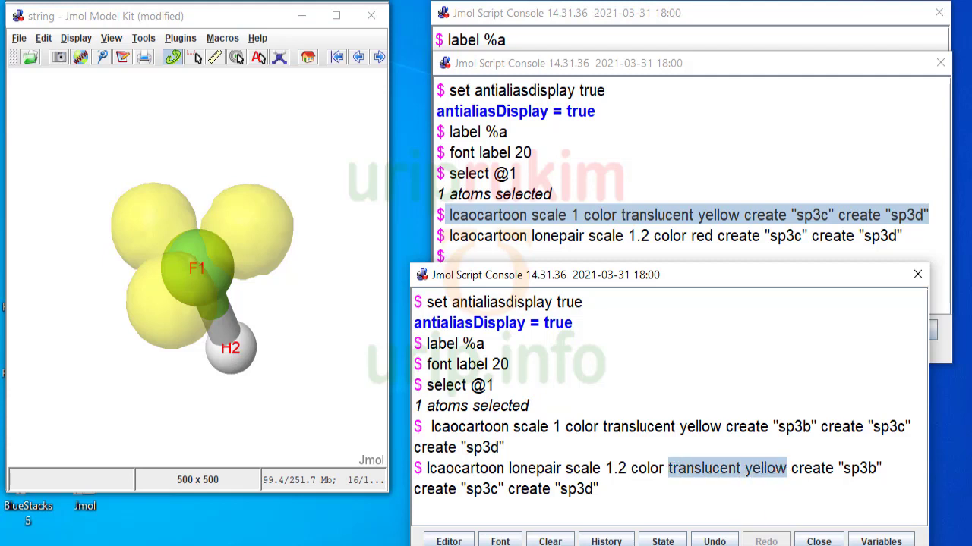
text(blue)
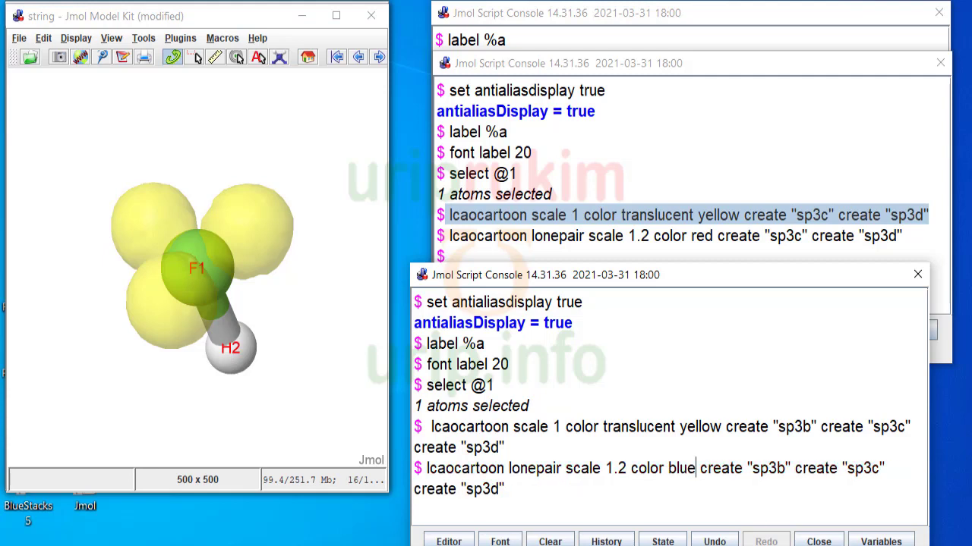
click(526, 490)
key(Return)
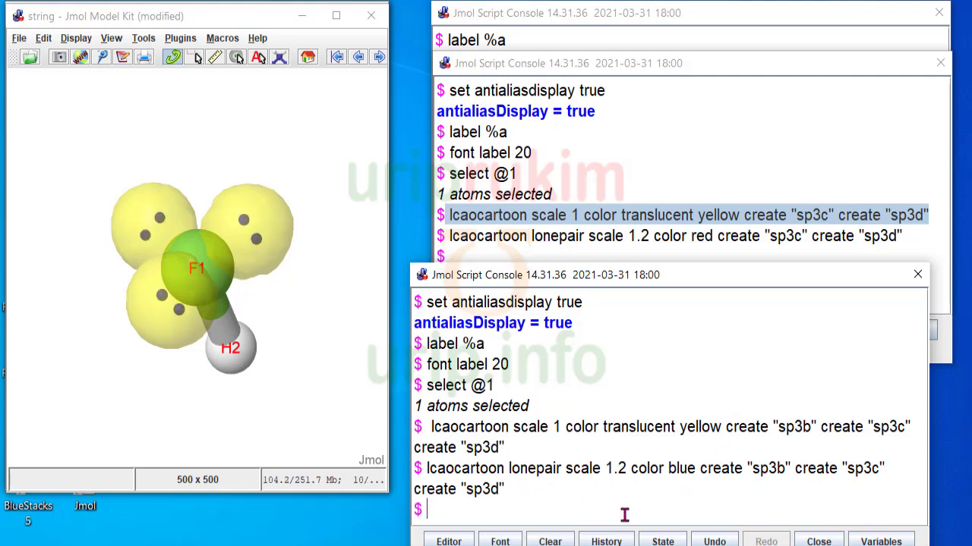
drag(297, 332, 60, 362)
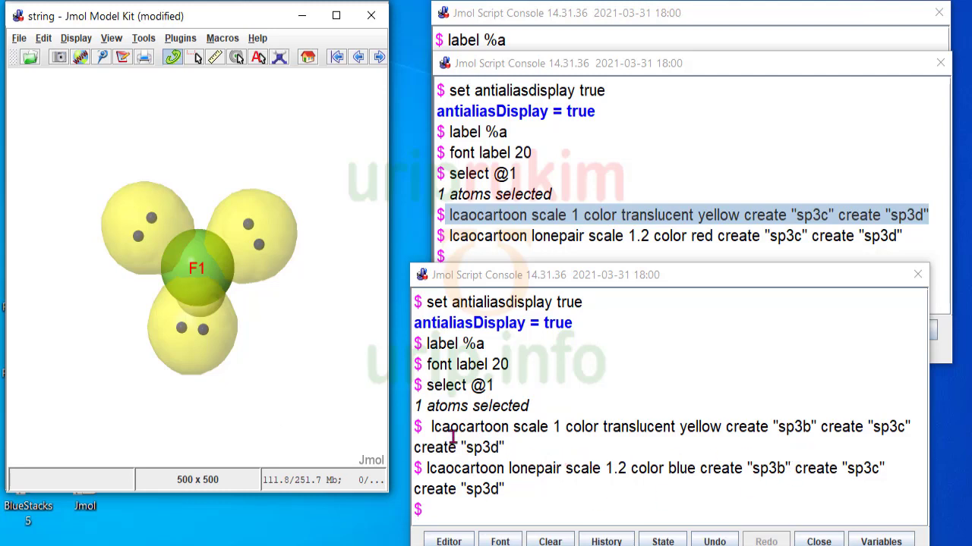
drag(296, 335, 211, 280)
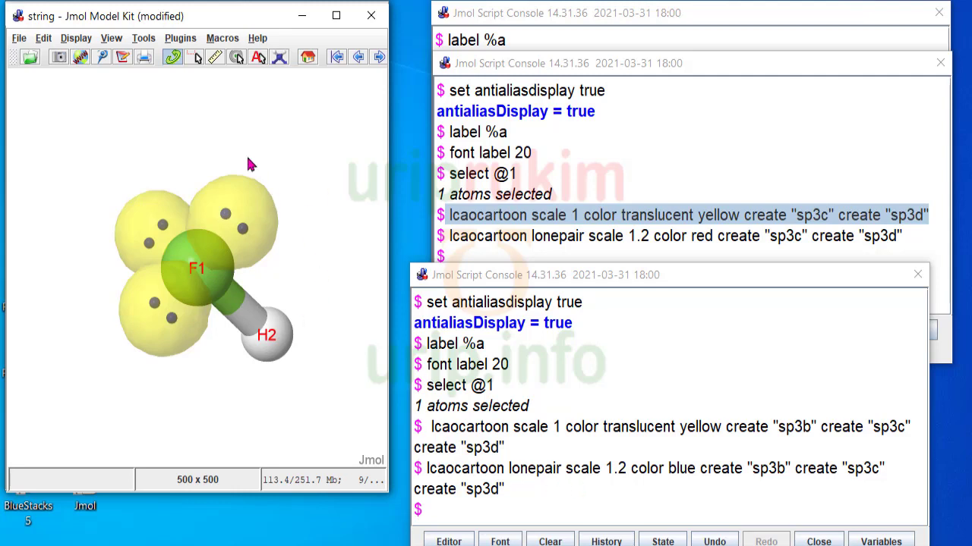
Write the hydrogen fluoride model's state to the Desktop as "HF dan PEB.spt" and close its window
drag(198, 16, 206, 19)
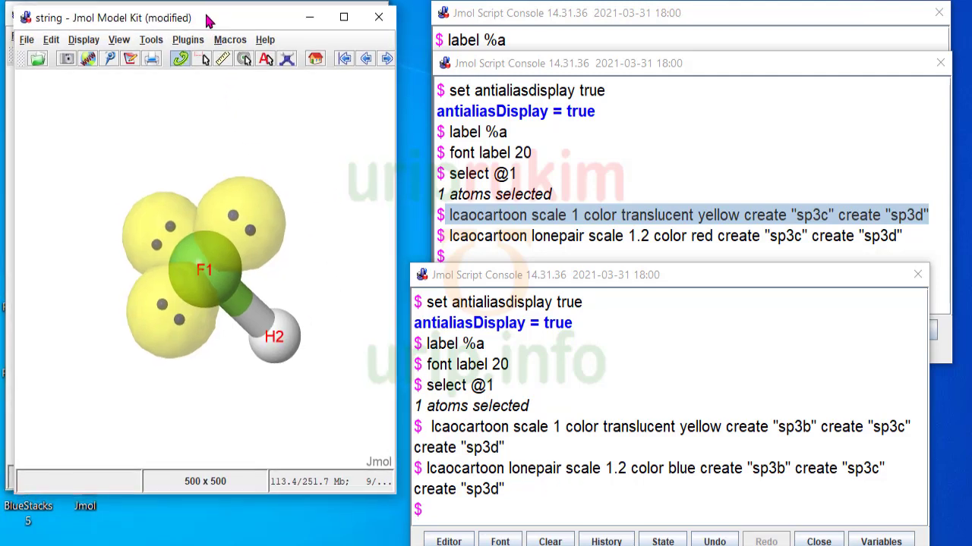
click(26, 40)
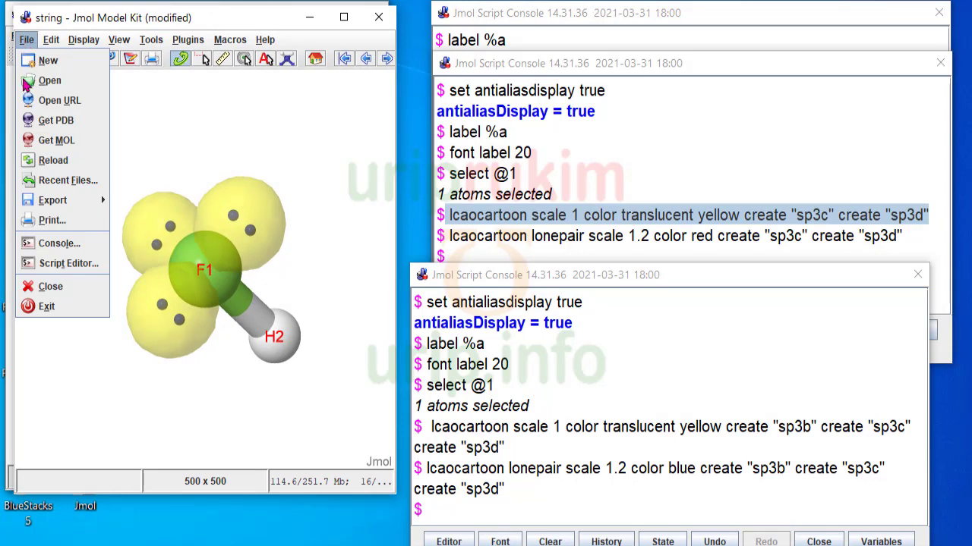
mouse_move(47, 208)
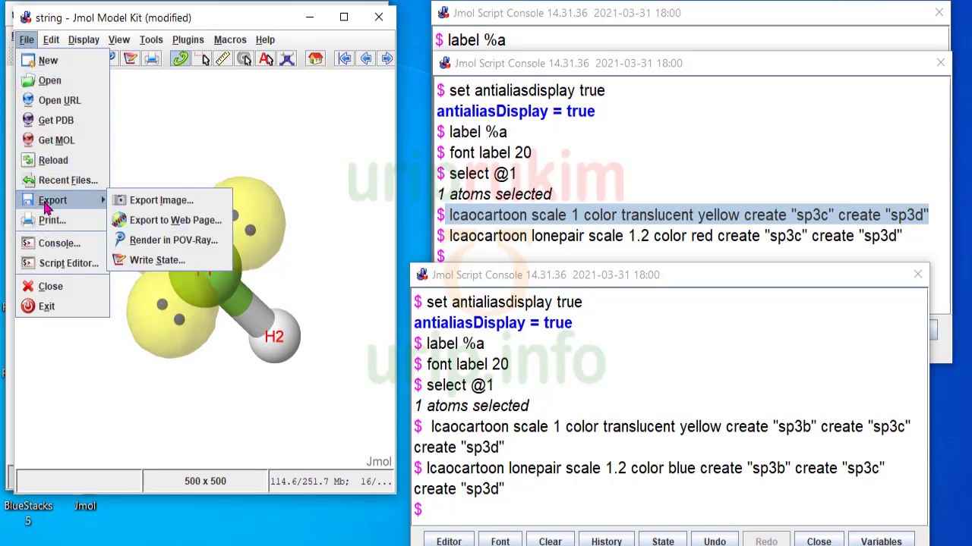
click(161, 264)
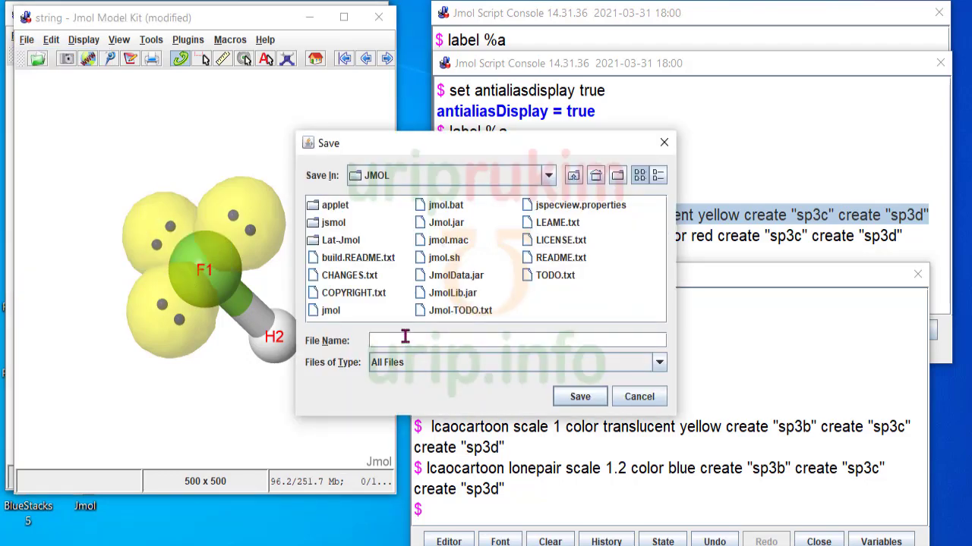
click(548, 175)
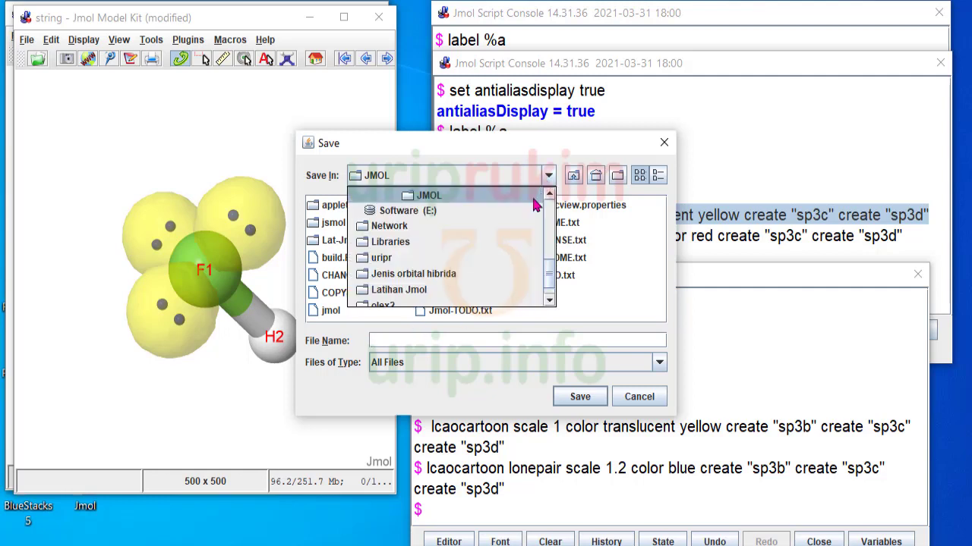
scroll(539, 227, up, 5)
click(485, 211)
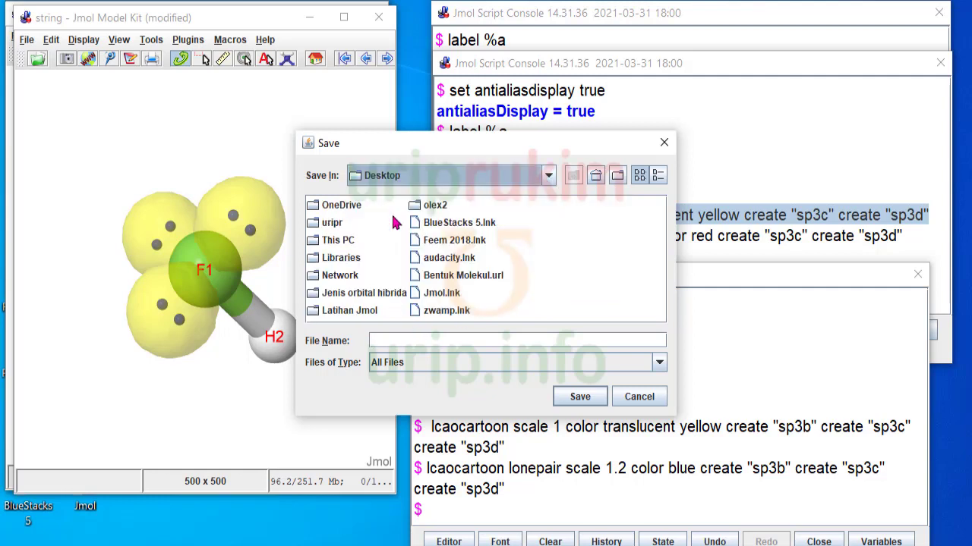
click(398, 344)
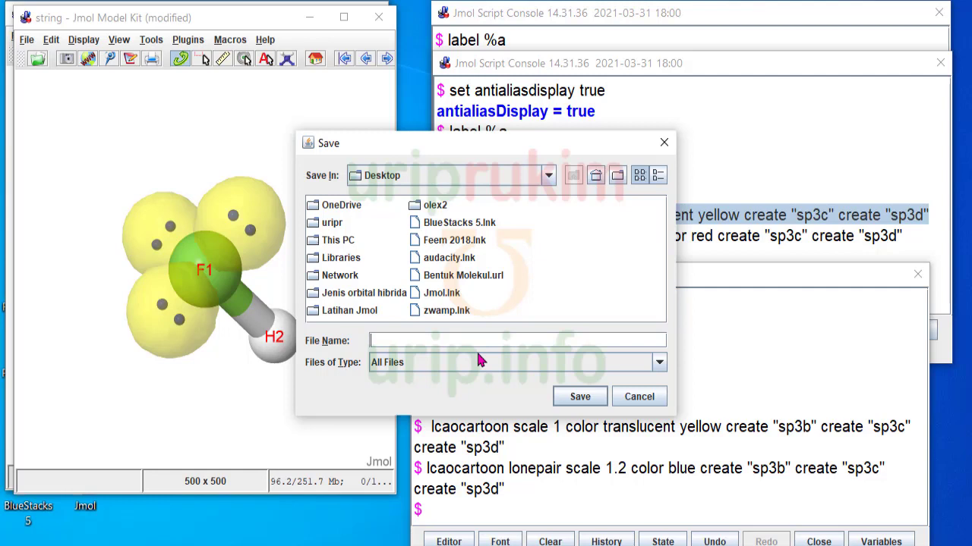
text(HF dan PEB.spt)
click(567, 398)
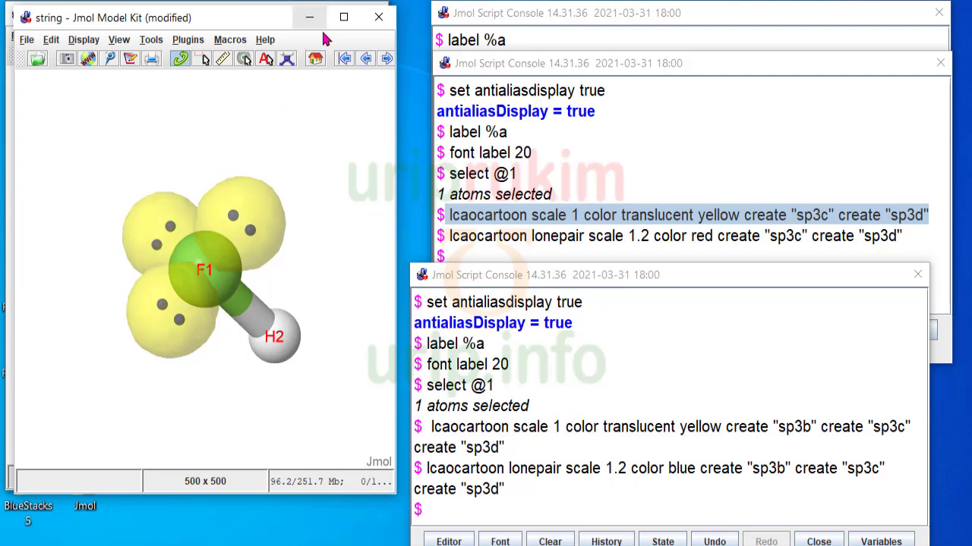
click(379, 17)
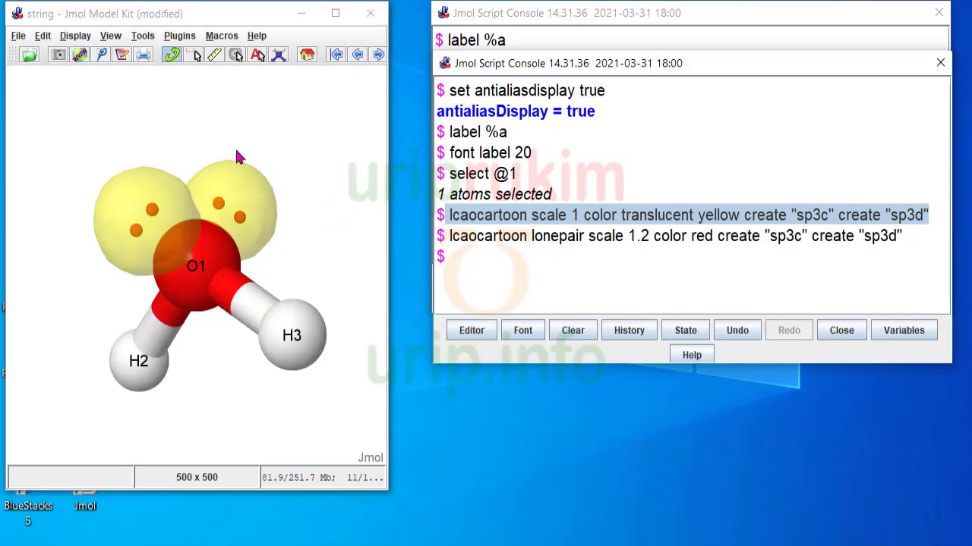
Write the water model's state to the Desktop as "H2O dan PEB.spt"
click(18, 37)
mouse_move(46, 196)
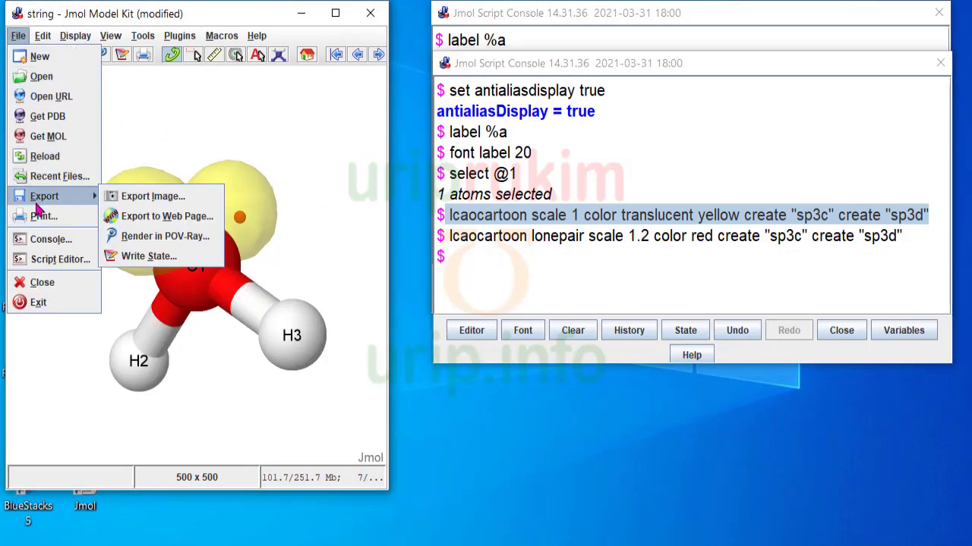
click(169, 255)
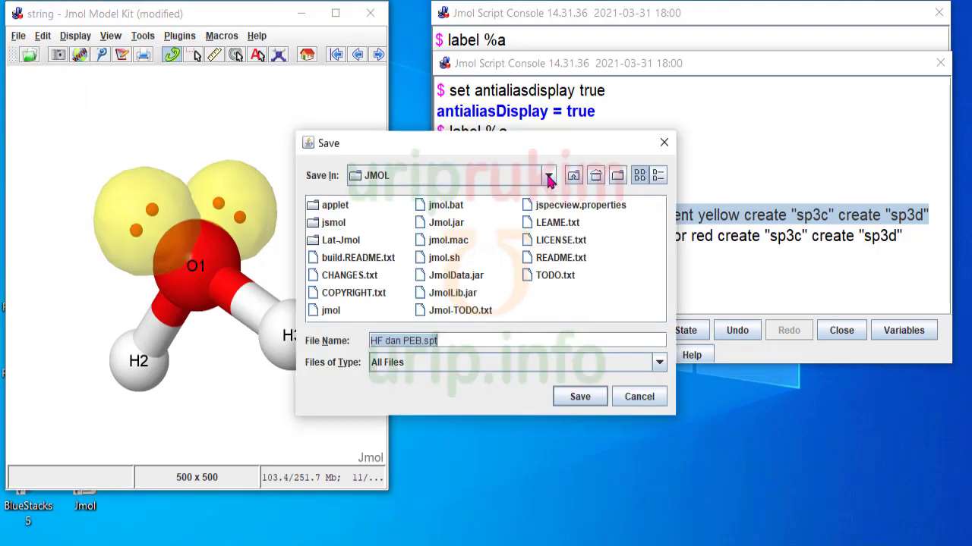
click(550, 179)
scroll(491, 243, up, 5)
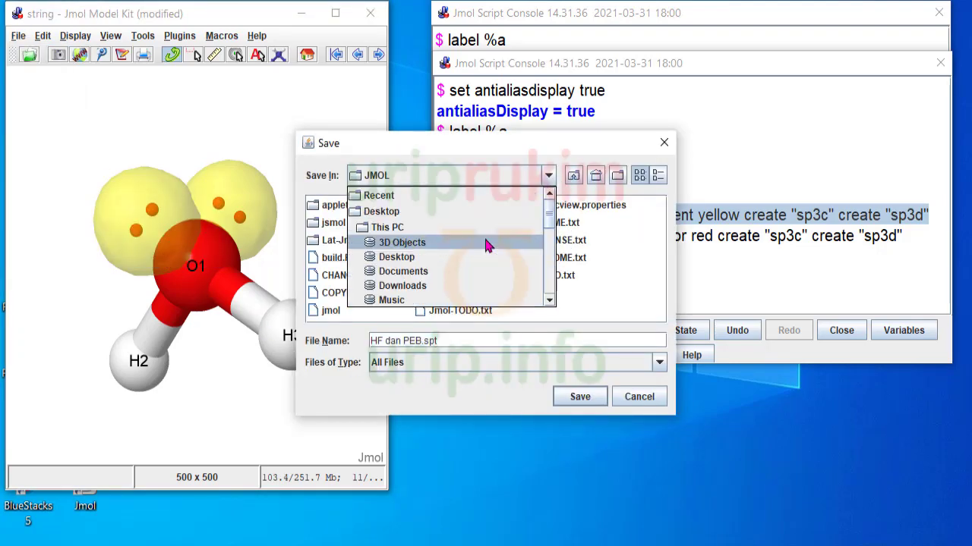
click(395, 212)
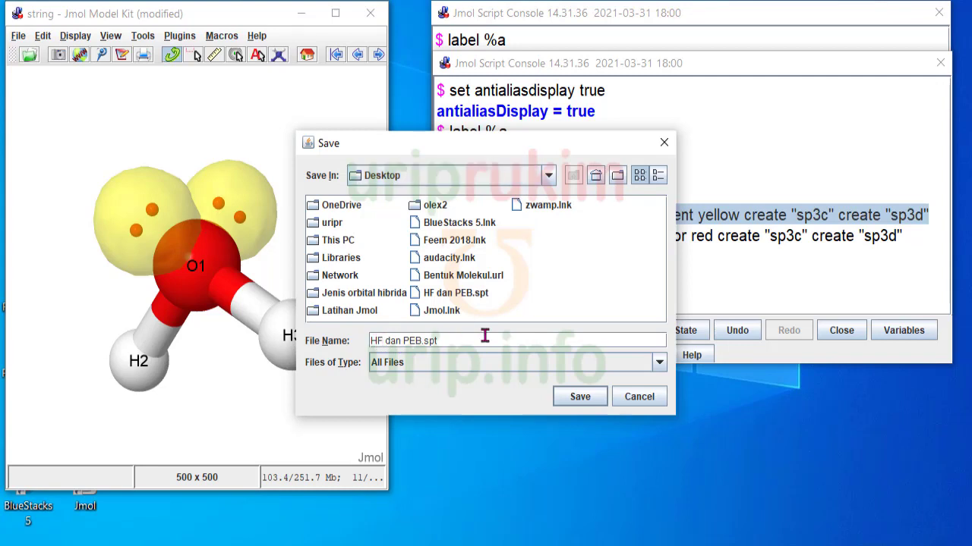
key(Delete)
text(2O)
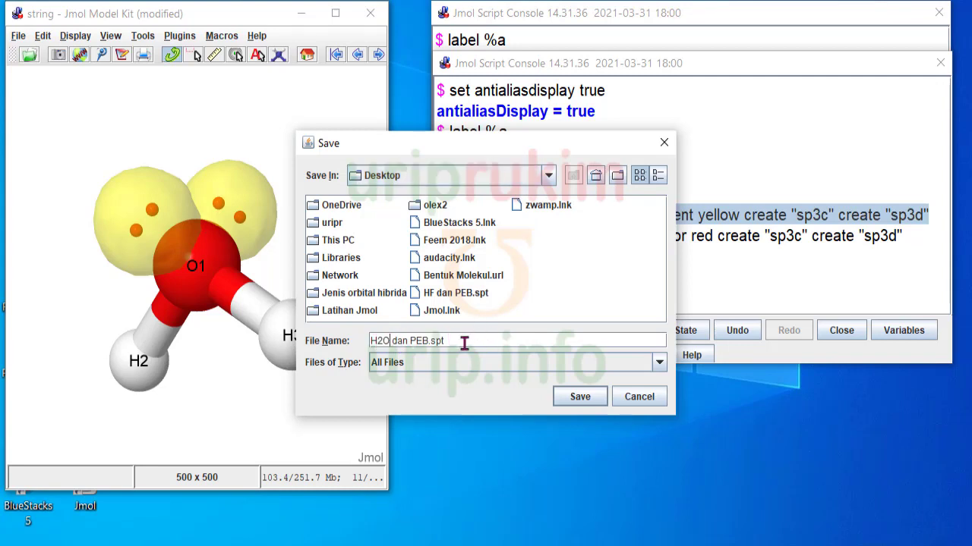
click(580, 397)
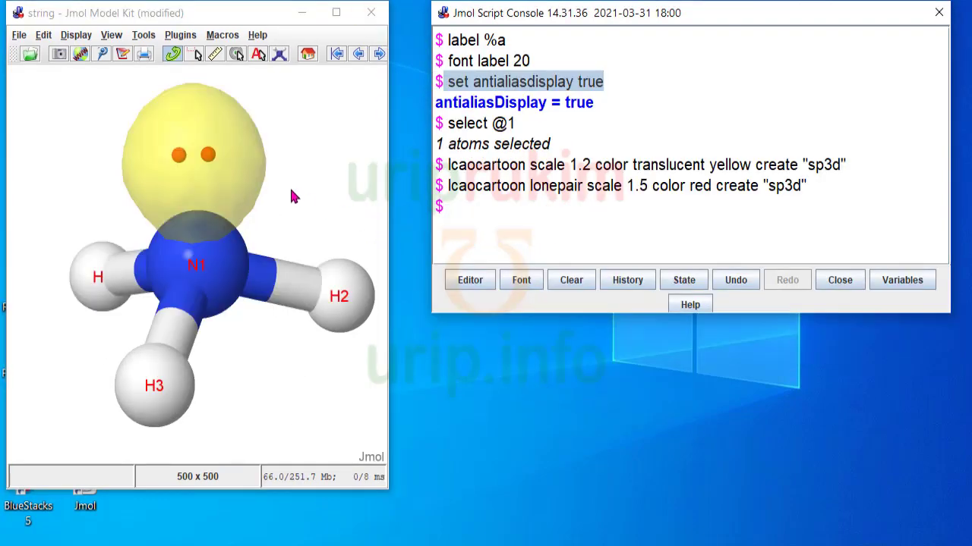
Write the ammonia model's state to the Desktop as "NH3 dan PEB.spt" and close its window
click(21, 36)
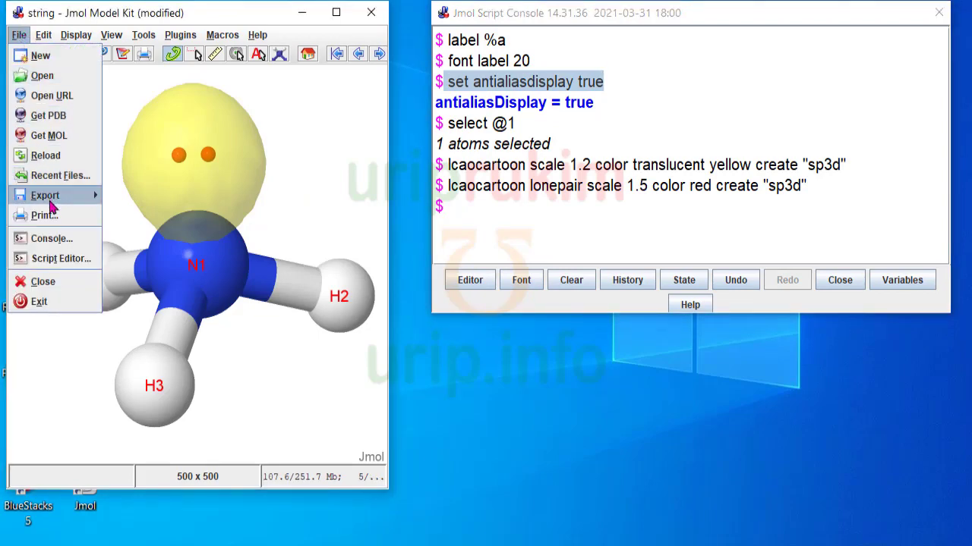
mouse_move(51, 197)
click(147, 256)
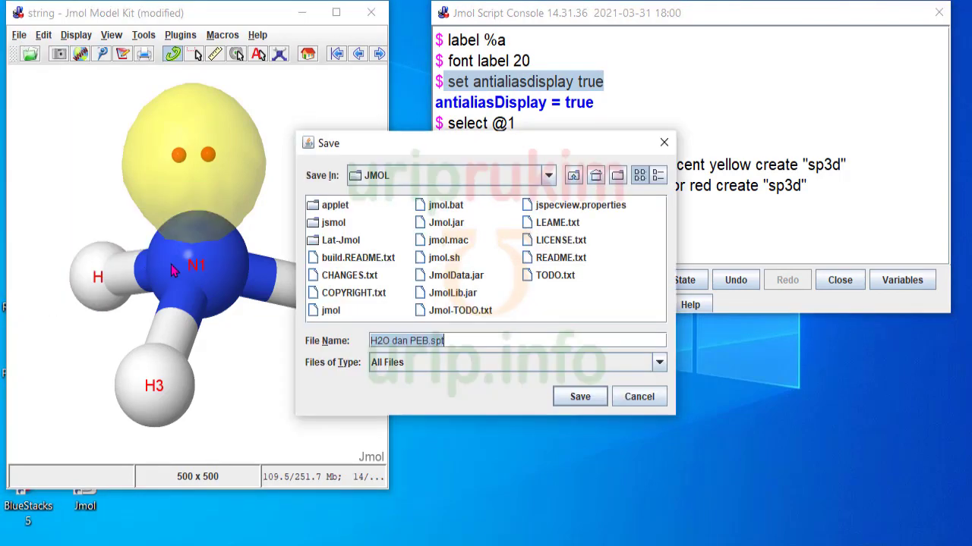
click(548, 175)
scroll(503, 269, up, 5)
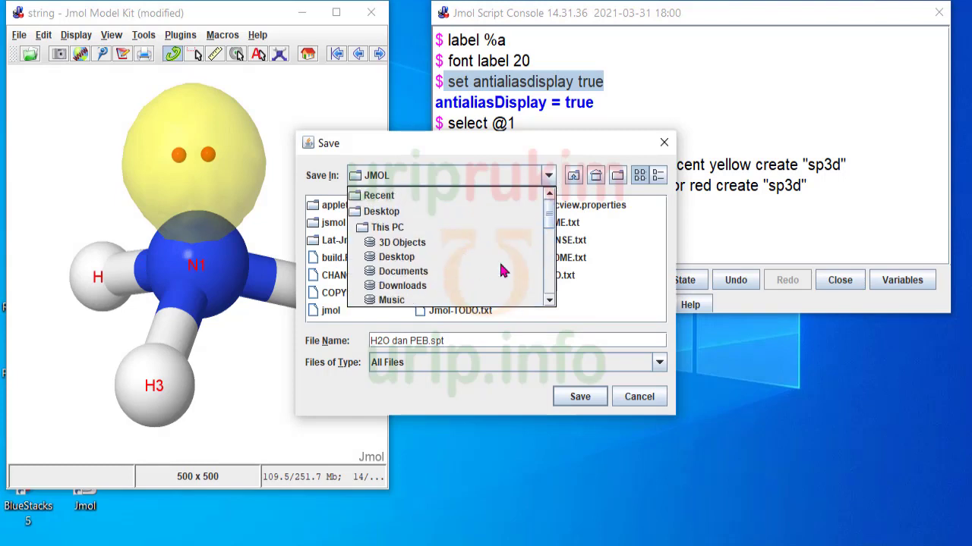
click(387, 212)
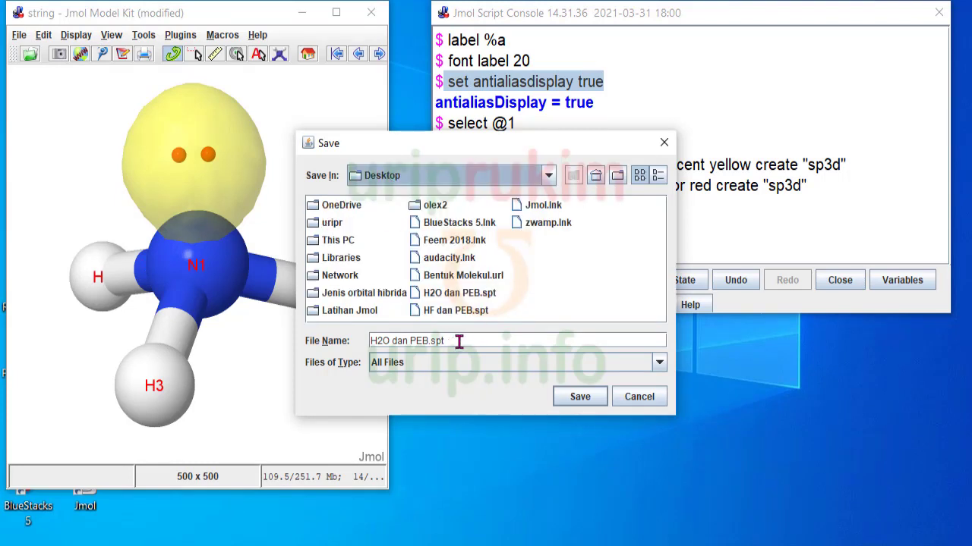
drag(371, 340, 384, 339)
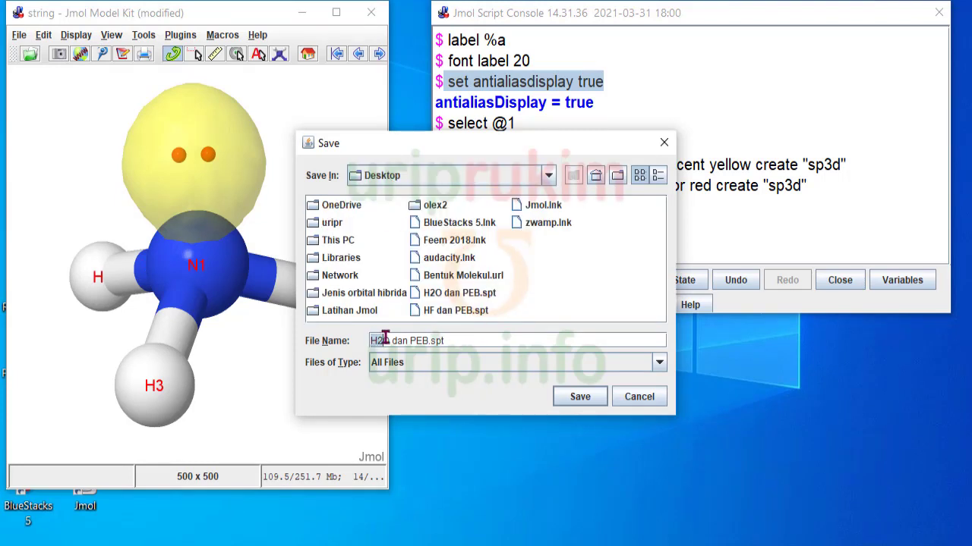
text(NH3)
click(578, 398)
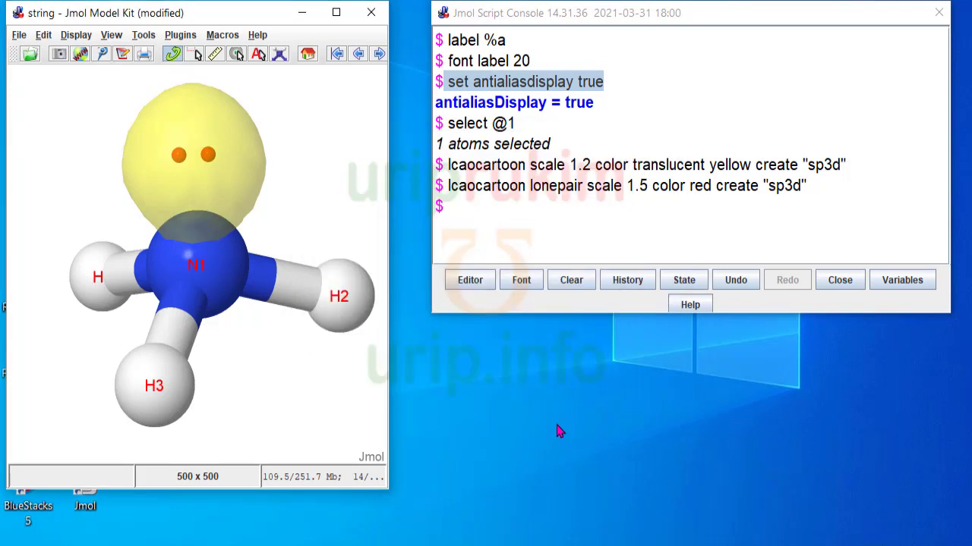
click(372, 12)
click(179, 274)
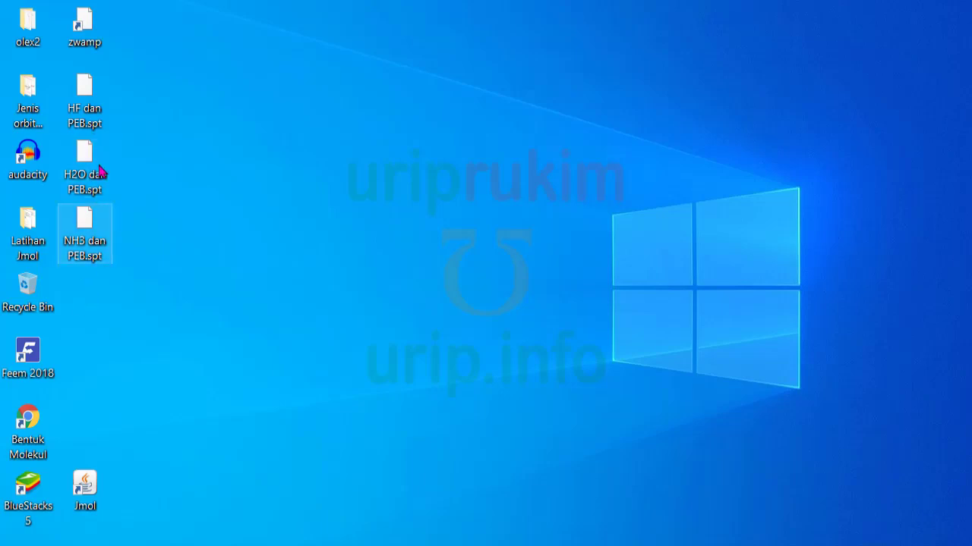
Start Jmol again, load "NH3 dan PEB.spt" from the Desktop and rotate the ammonia model to check its lone pair
double_click(89, 495)
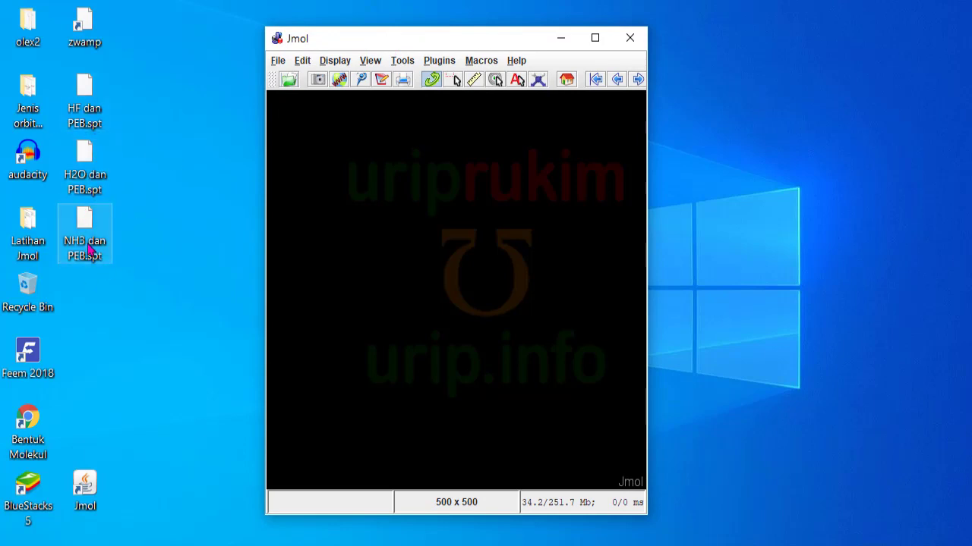
drag(85, 241, 448, 306)
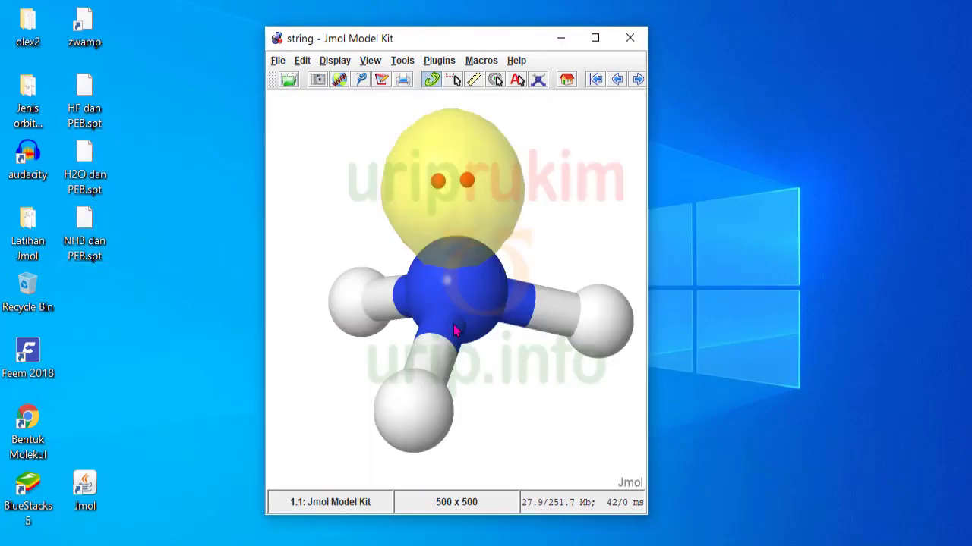
drag(479, 228, 525, 266)
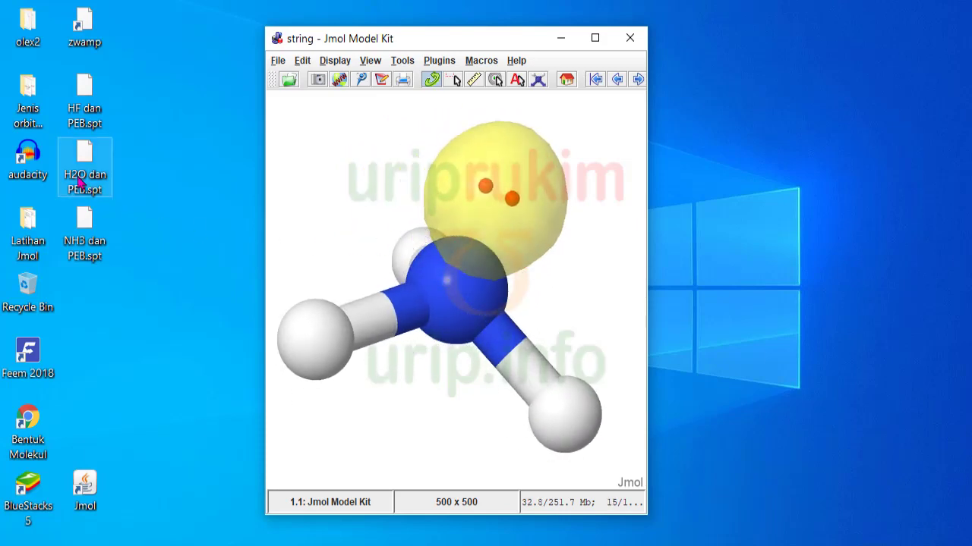
Load "H2O dan PEB.spt" from the Desktop, rotate the water model to inspect it, and load "HF dan PEB.spt" in its place
drag(85, 176, 460, 261)
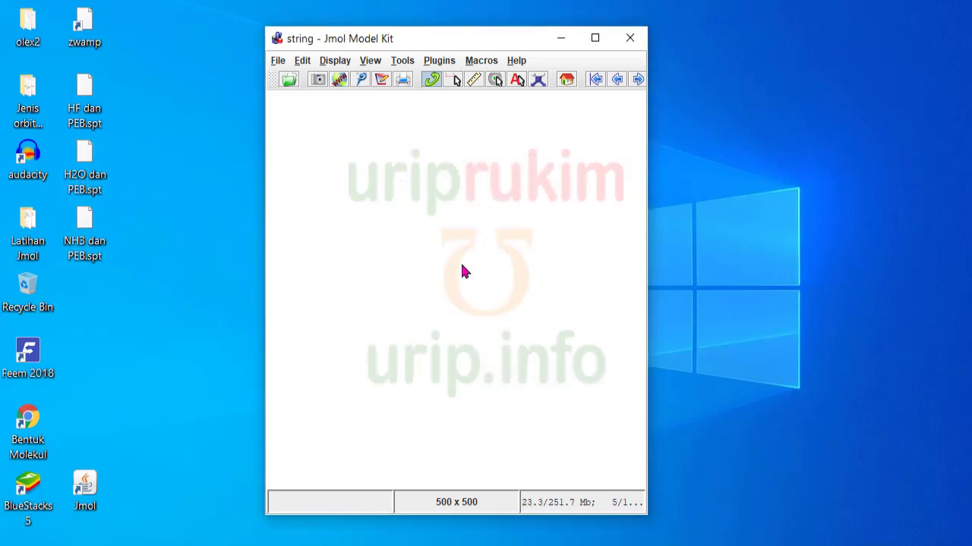
drag(545, 298, 507, 306)
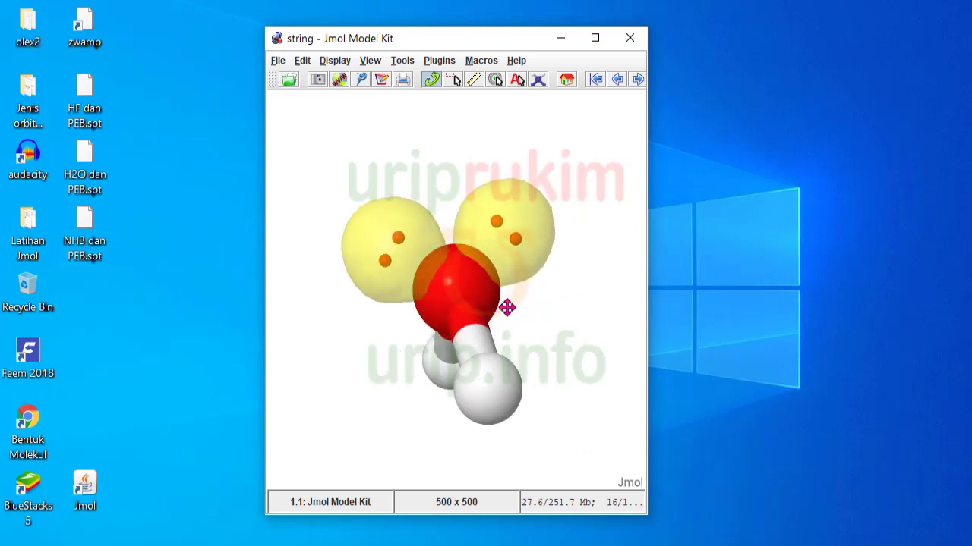
drag(84, 95, 440, 225)
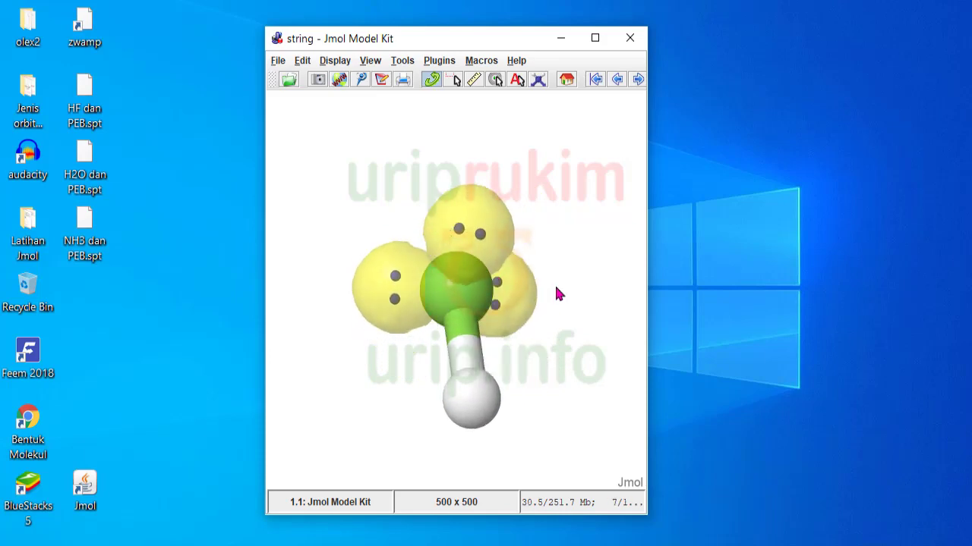